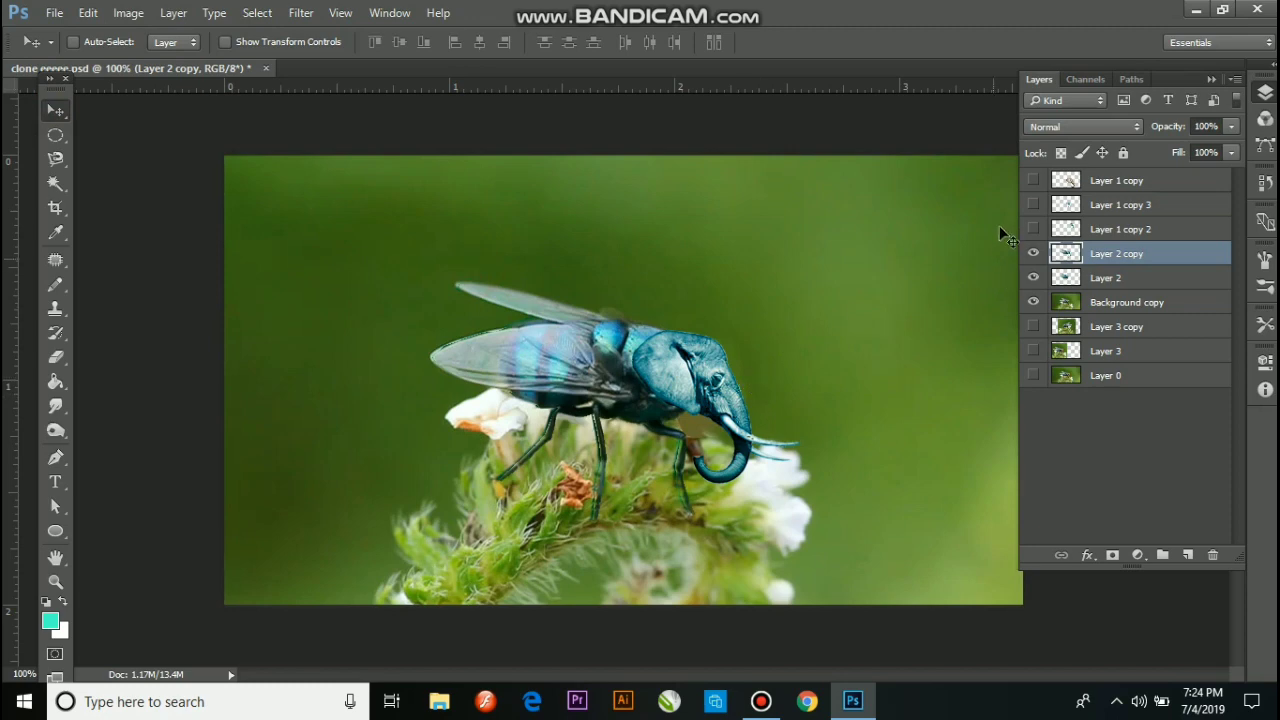
key("ctrl+plus")
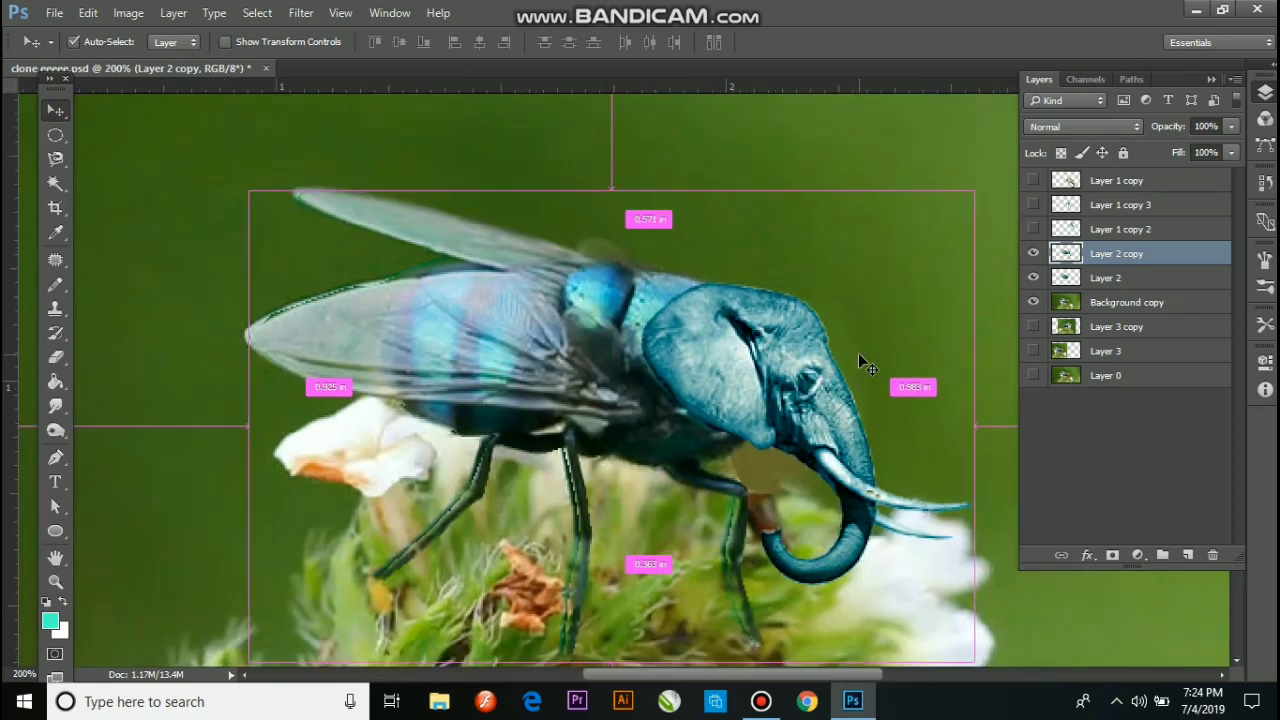
key("ctrl+minus")
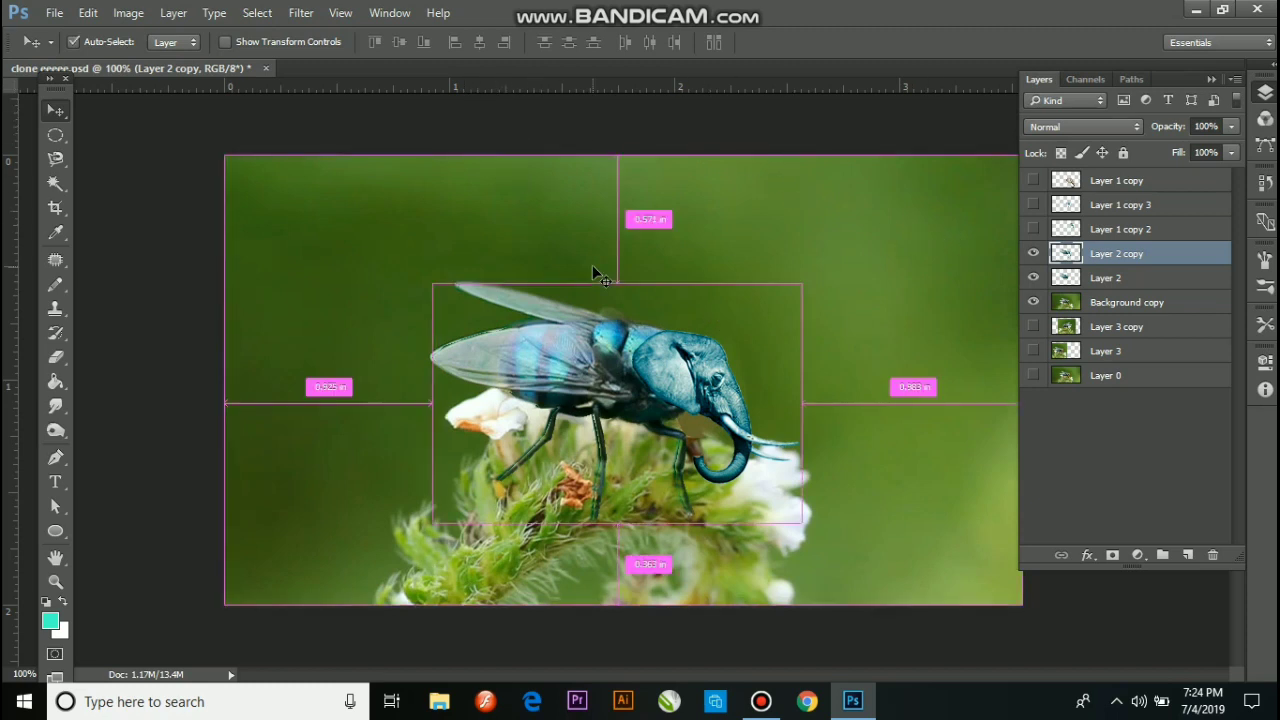
key("ctrl+n")
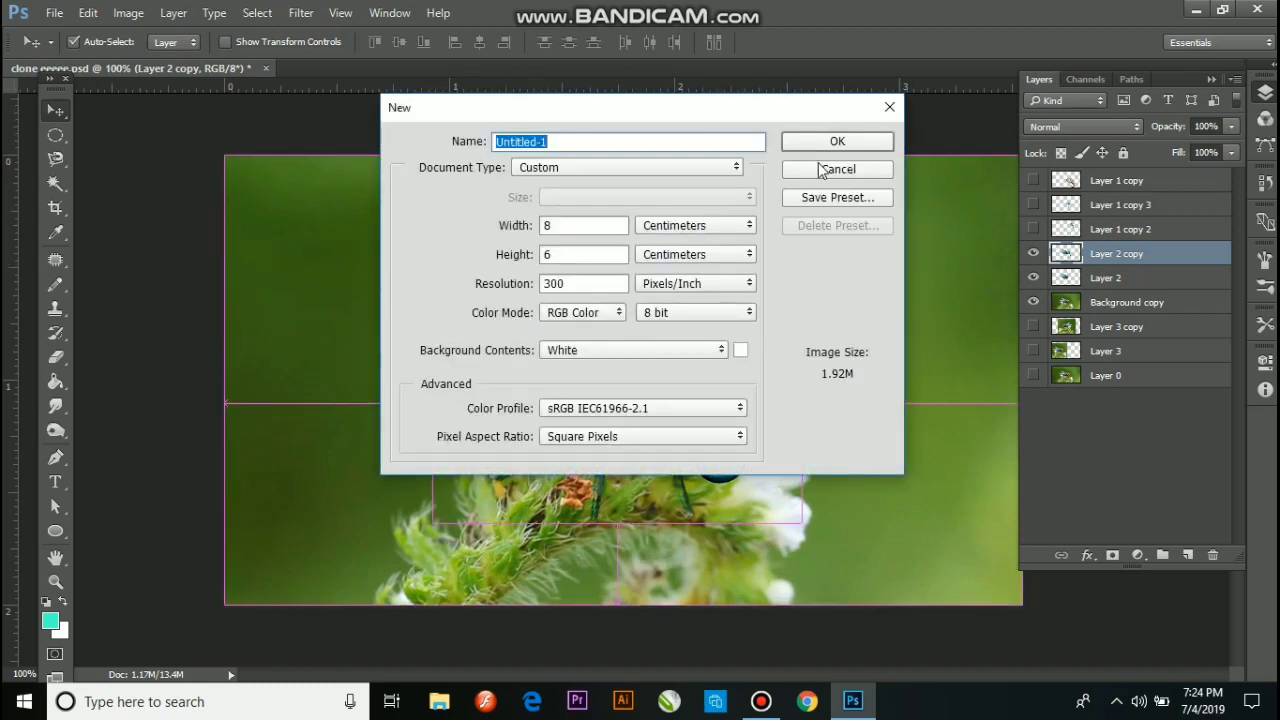
left_click(826, 168)
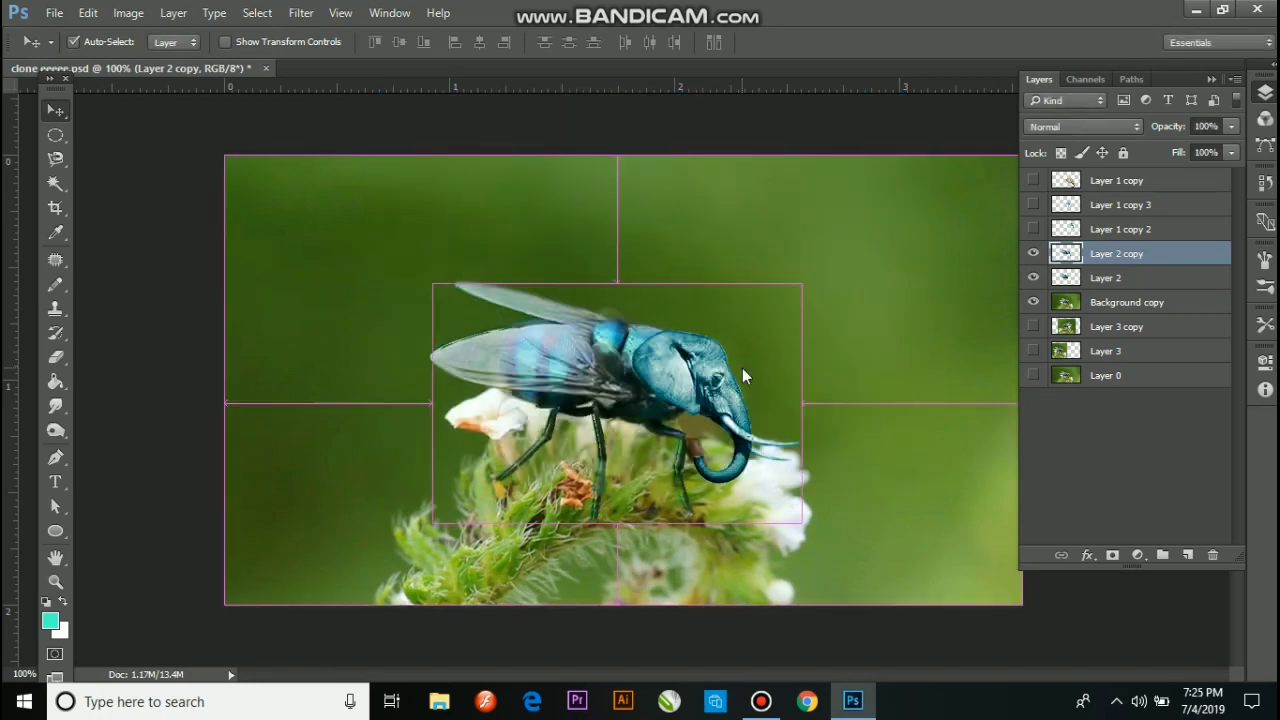
- Open the Desktop images 1 and images (3) together through Camera Raw as separate documents
key("ctrl+o")
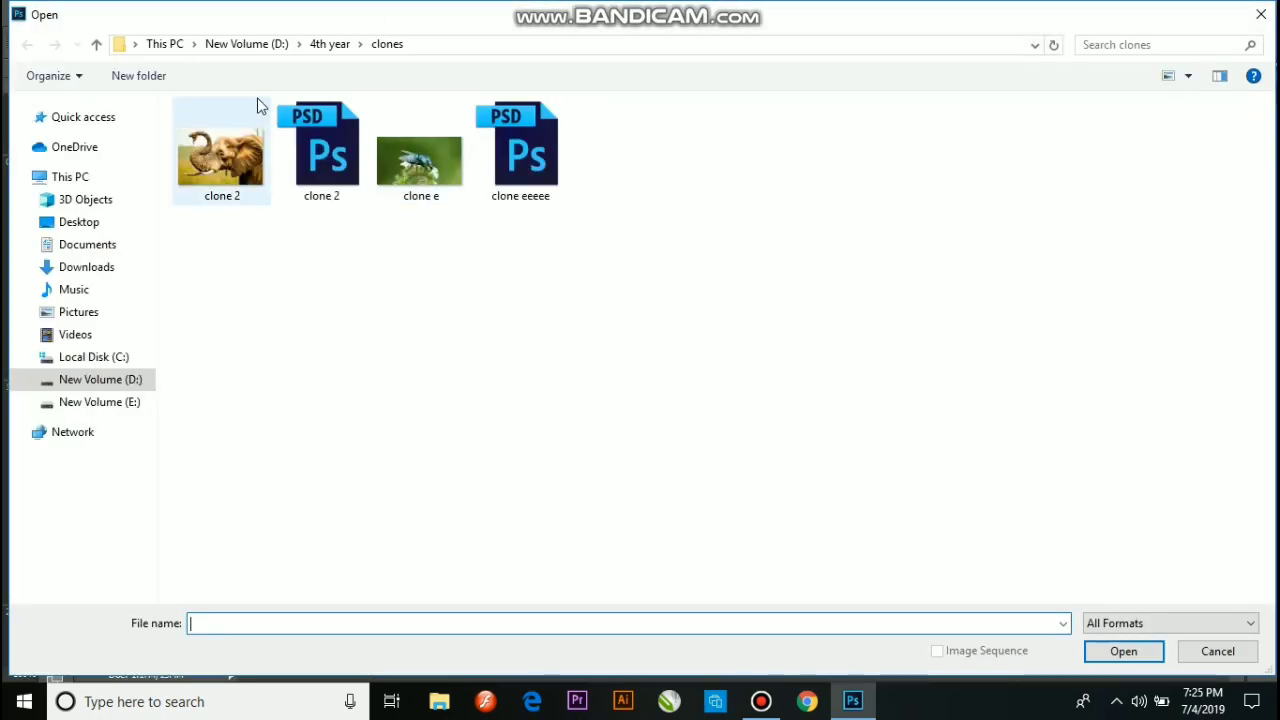
left_click(76, 223)
left_click(718, 160)
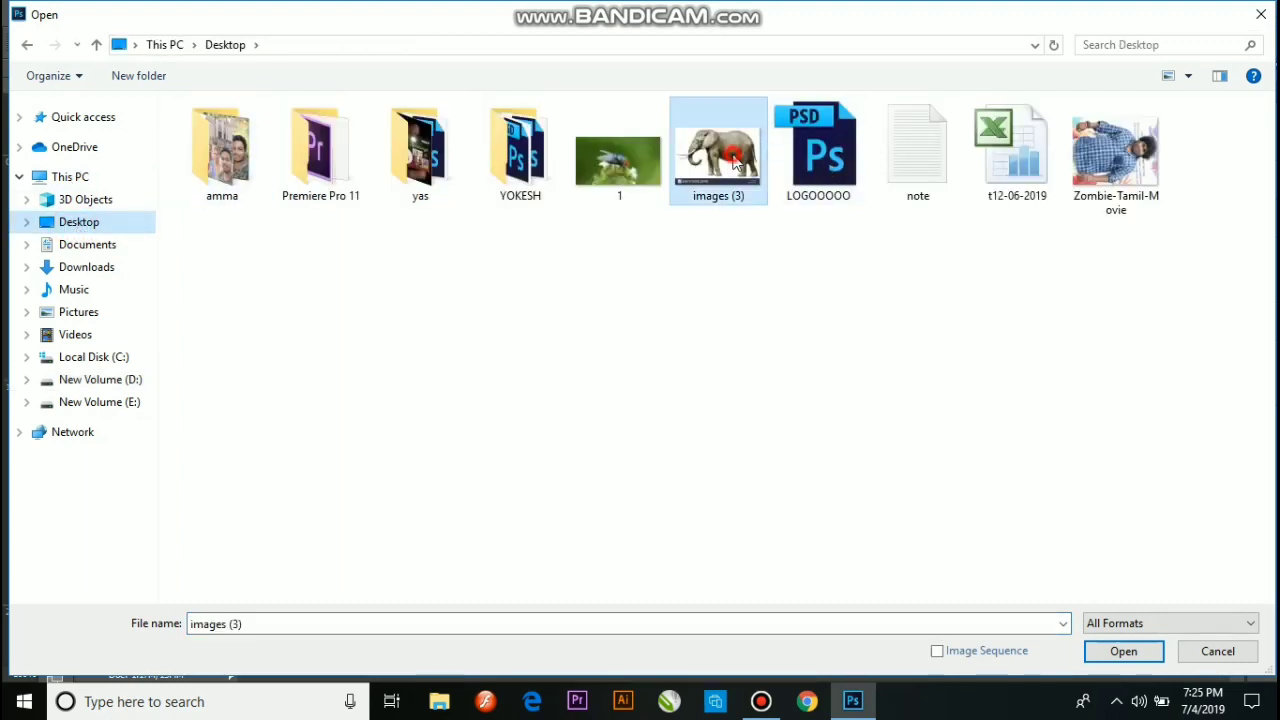
left_click(645, 182, "ctrl")
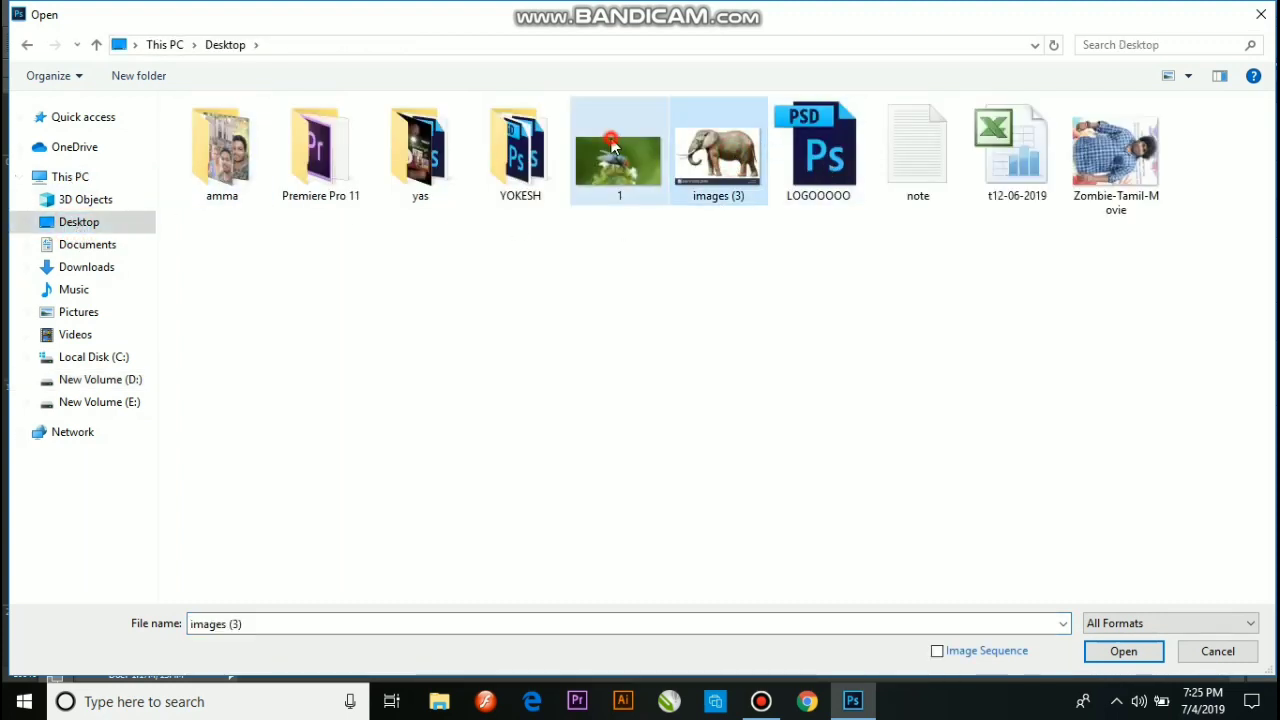
left_click(1124, 651)
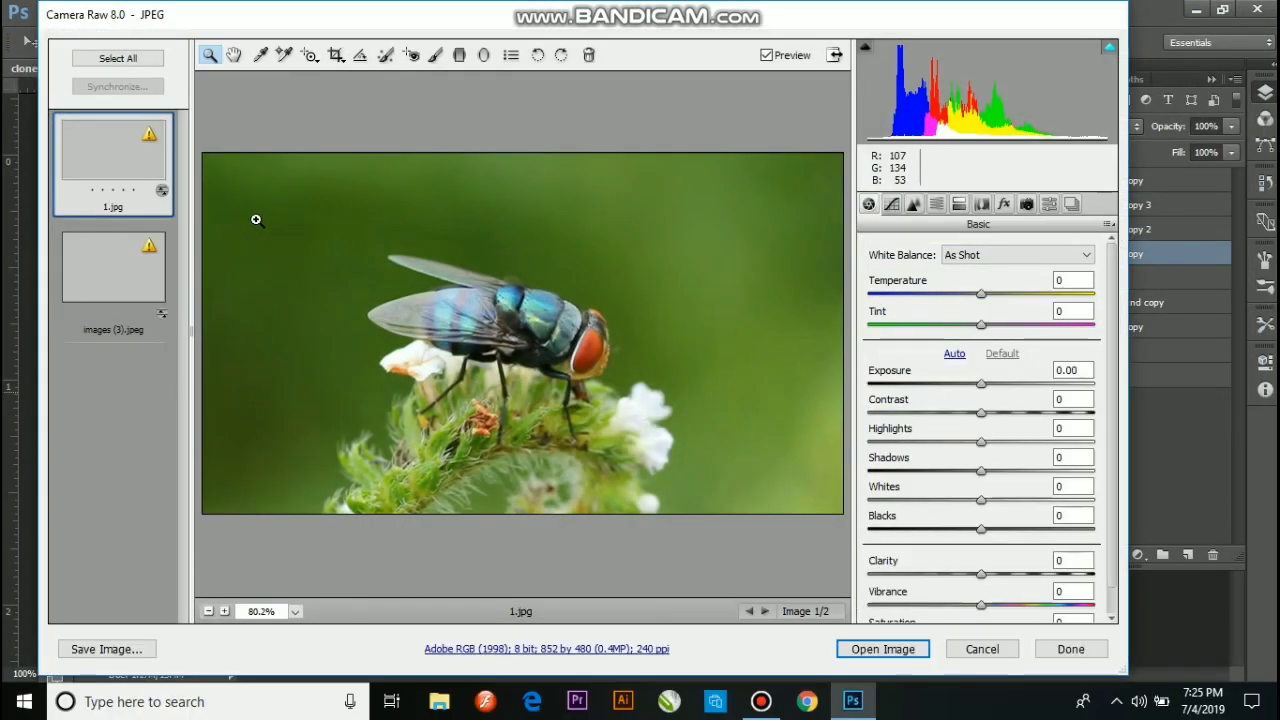
left_click(112, 60)
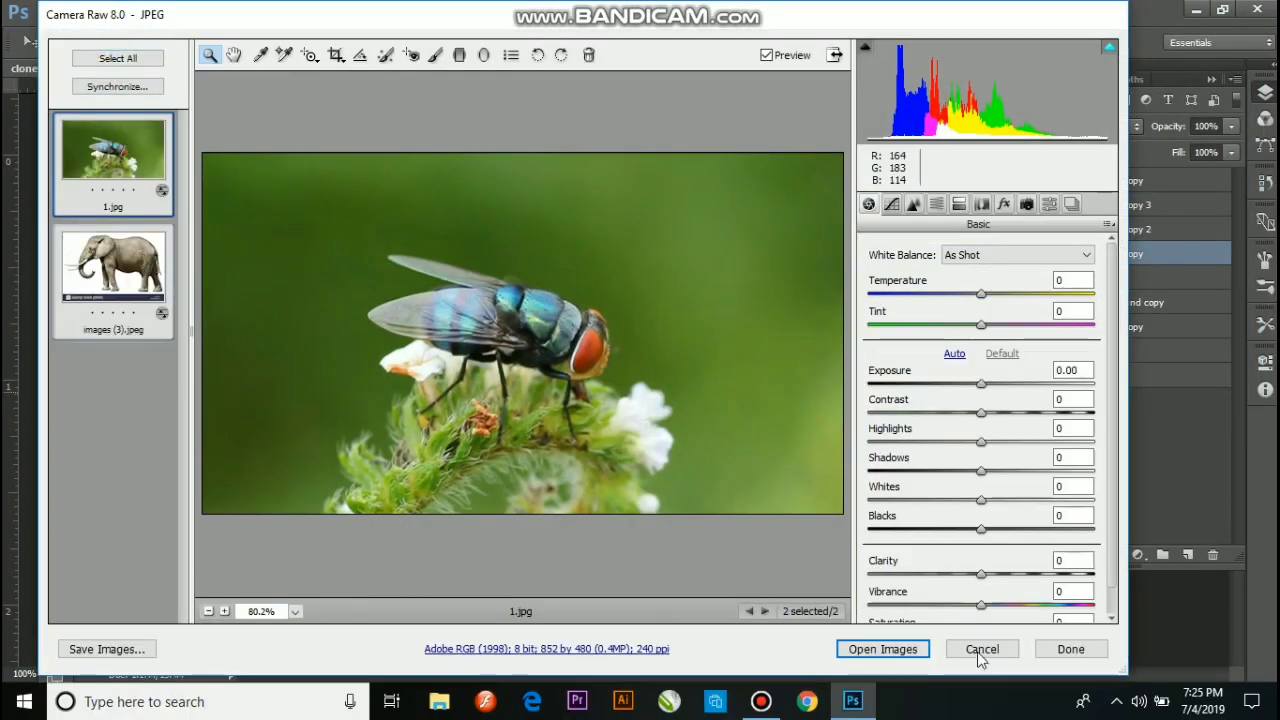
left_click(910, 650)
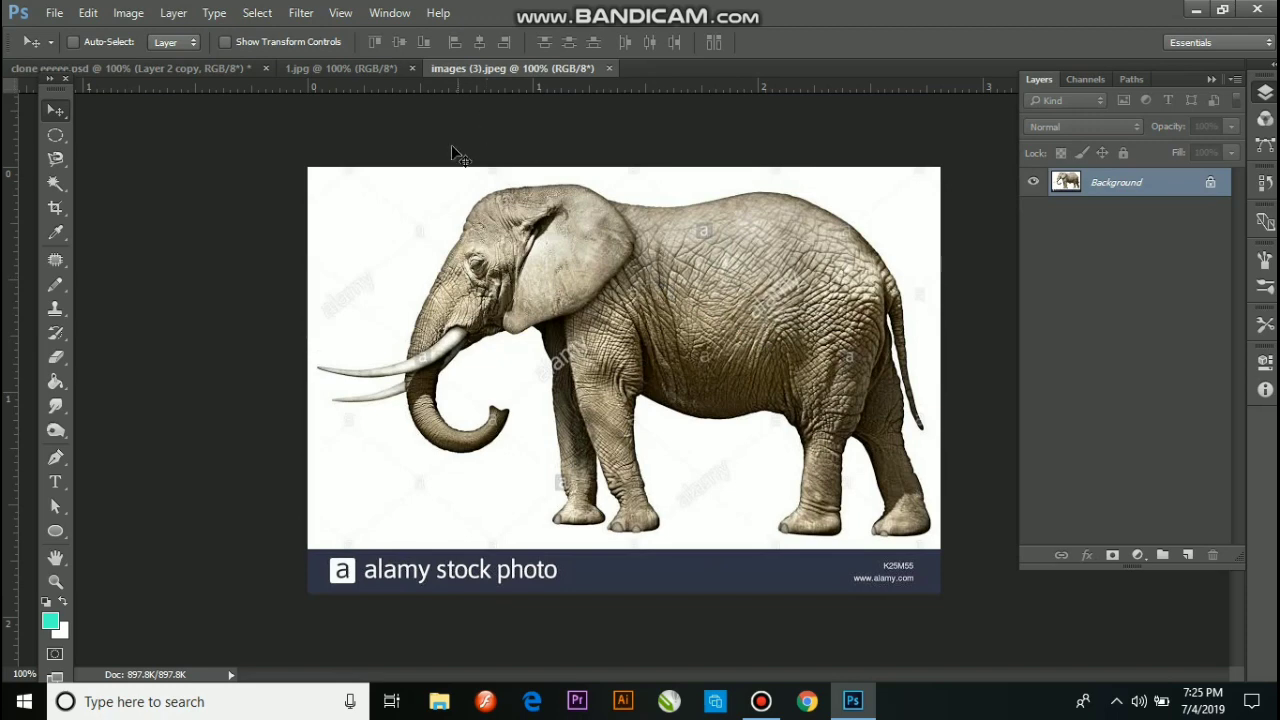
- Convert the locked Background of the elephant image images (3).jpeg into a regular editable layer
left_click(327, 66)
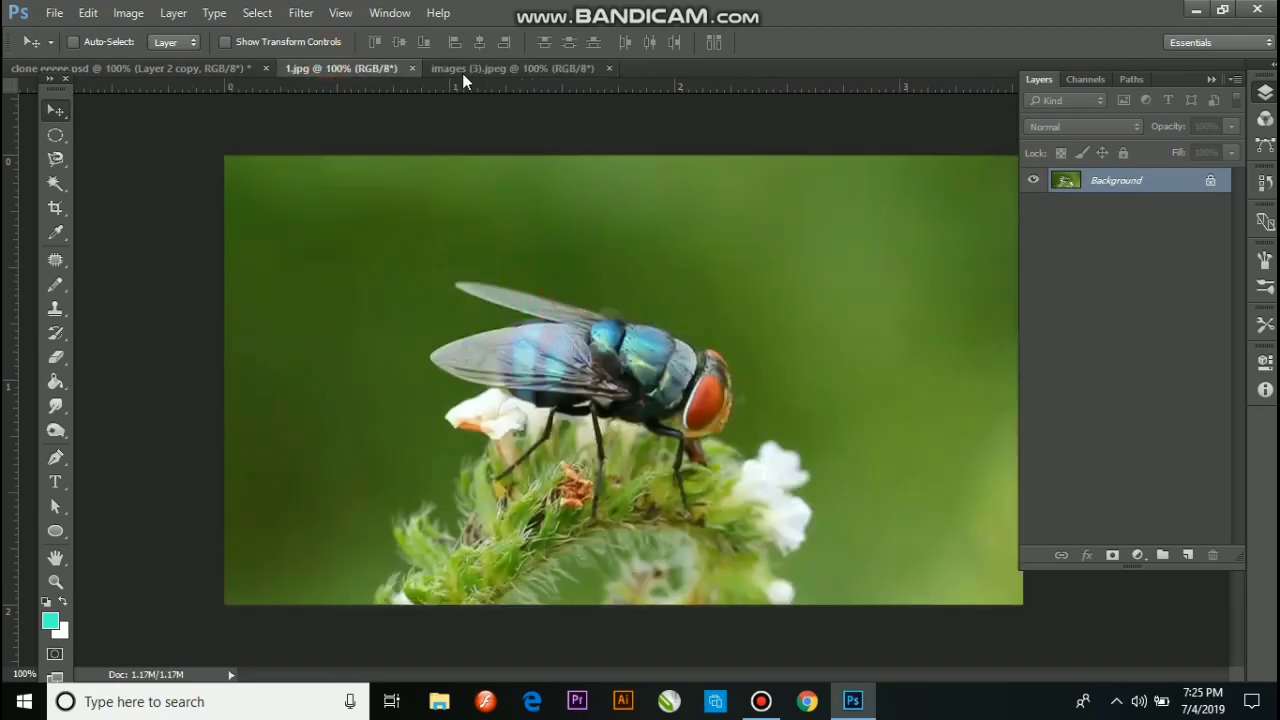
left_click(436, 70)
left_click(389, 70)
left_click(552, 68)
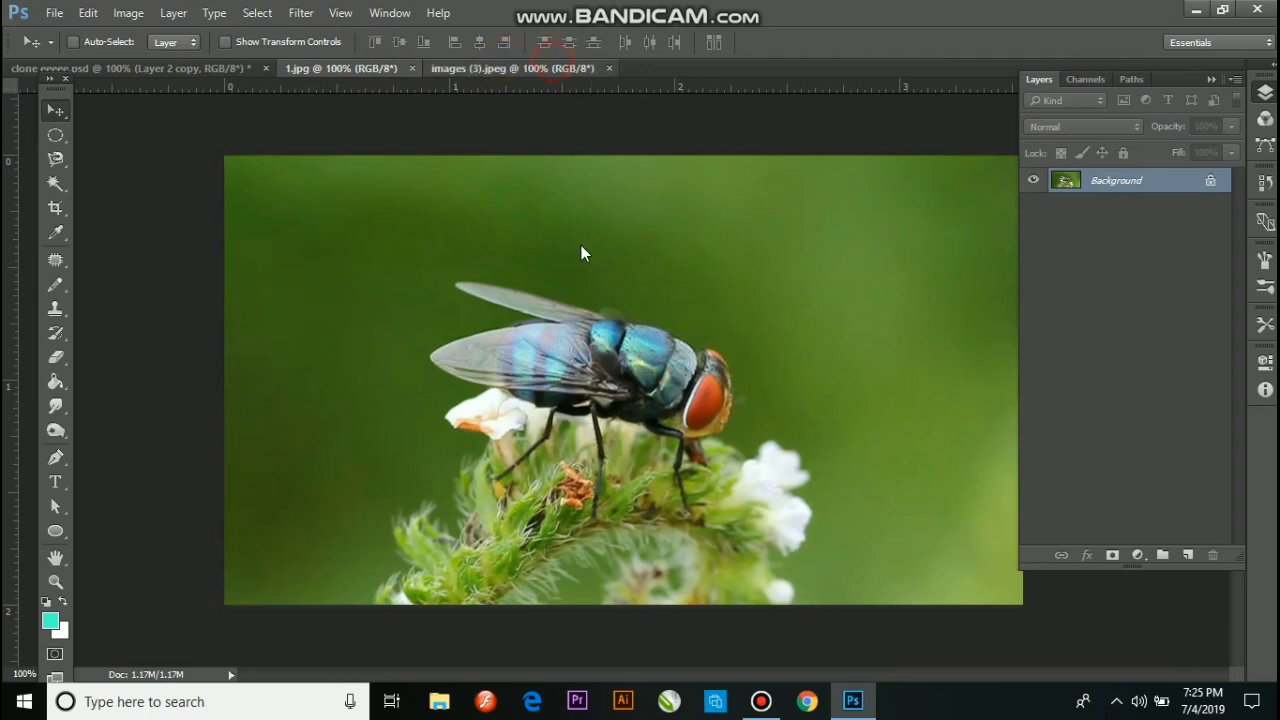
left_click(620, 362)
double_click(1119, 192)
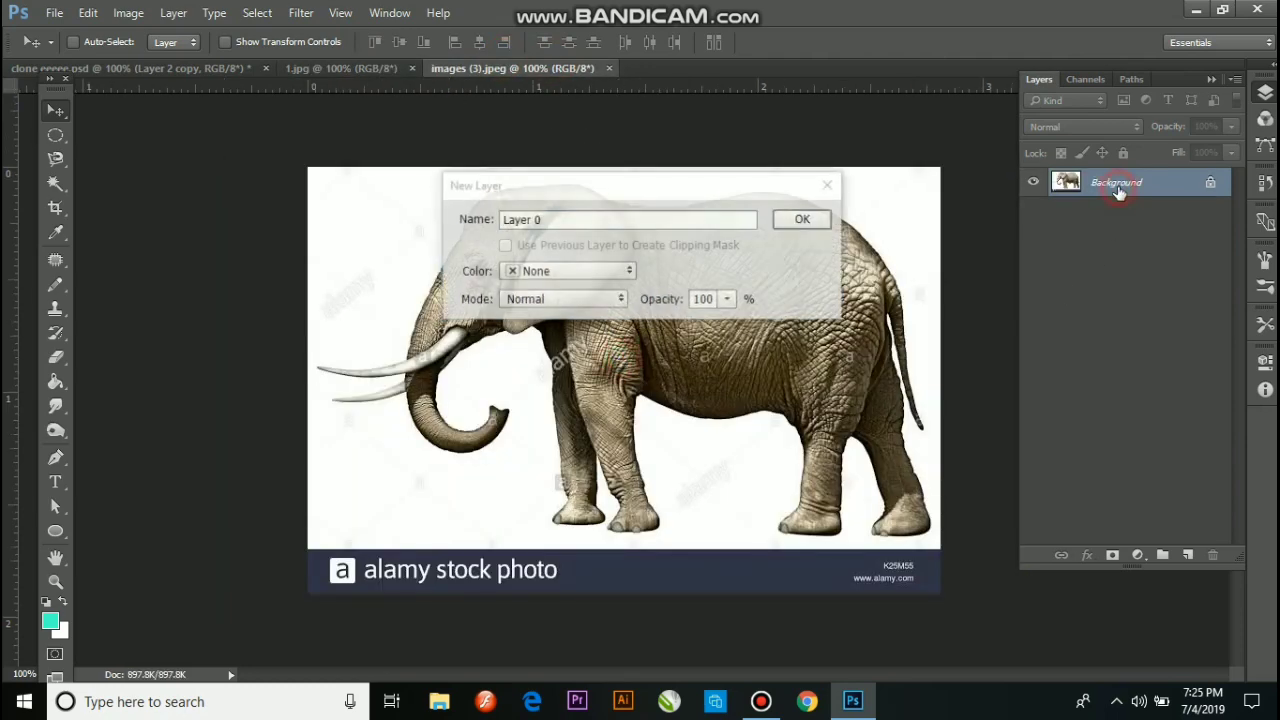
left_click(807, 221)
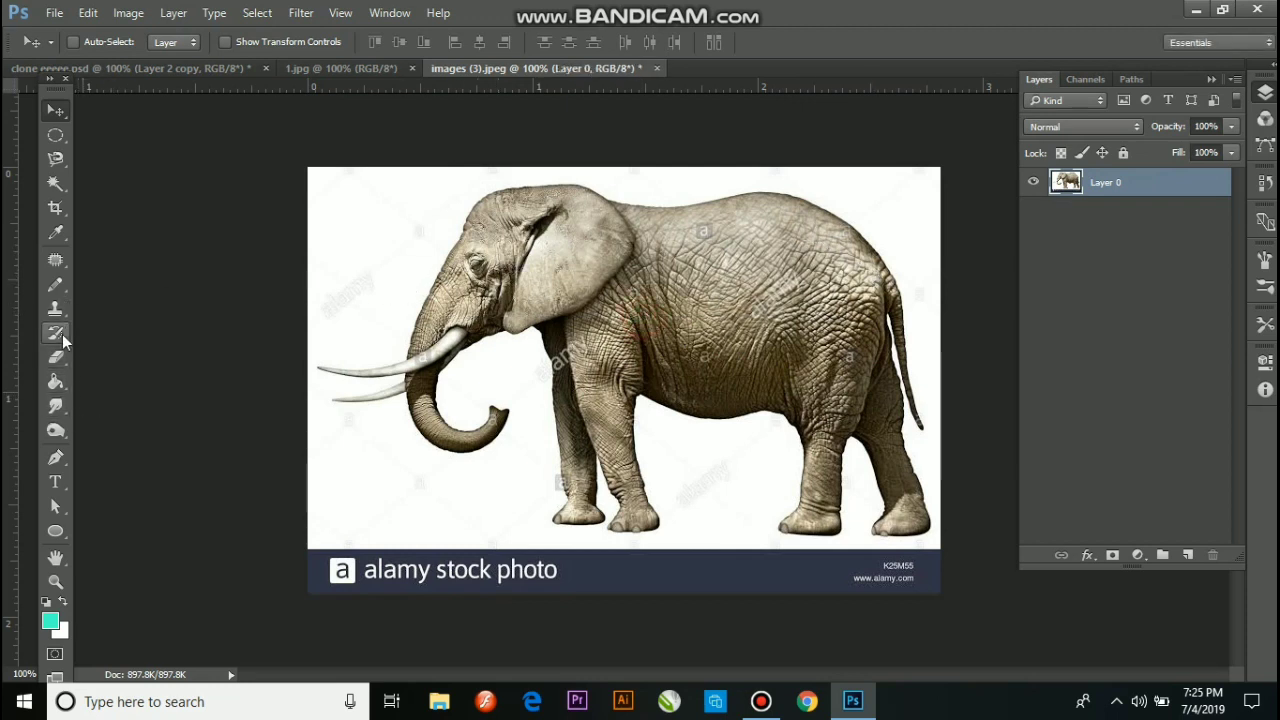
- Start a Pen tool path at the top of the elephant's head and trace it forward and down the forehead
key("p")
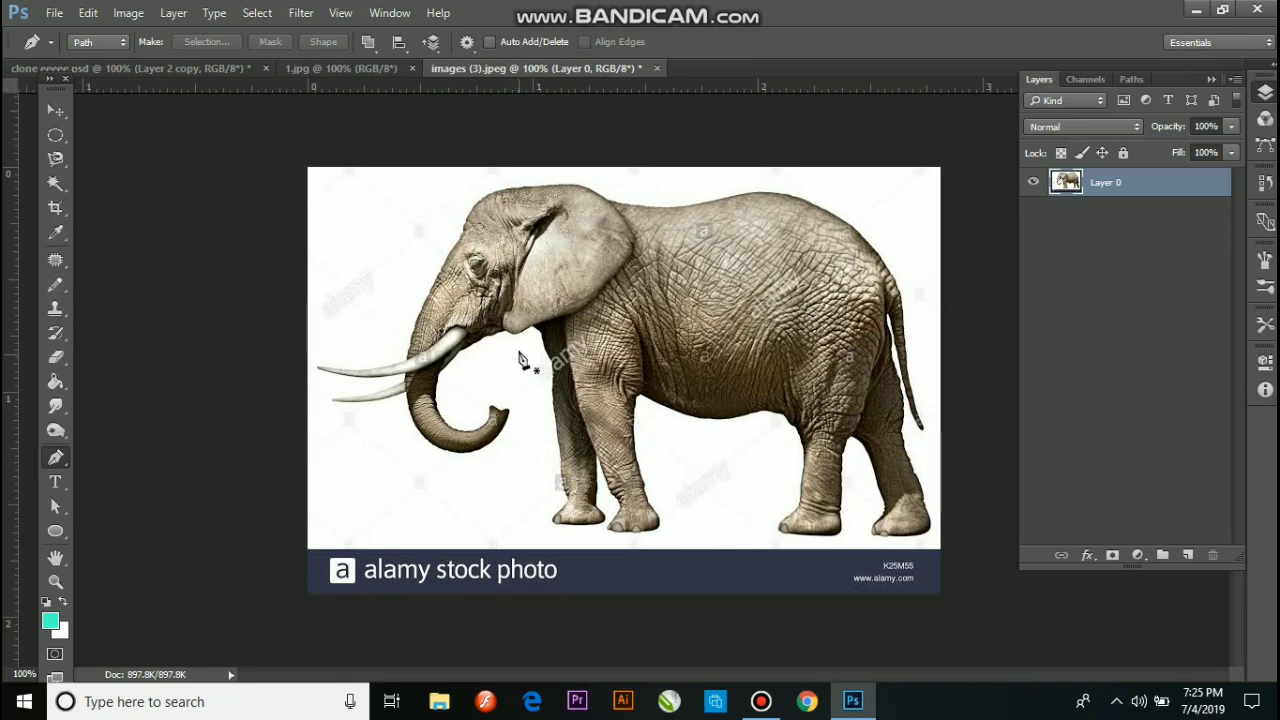
key("ctrl+plus")
left_click_drag(371, 224, 540, 472)
key("ctrl+plus")
left_click_drag(597, 308, 603, 368)
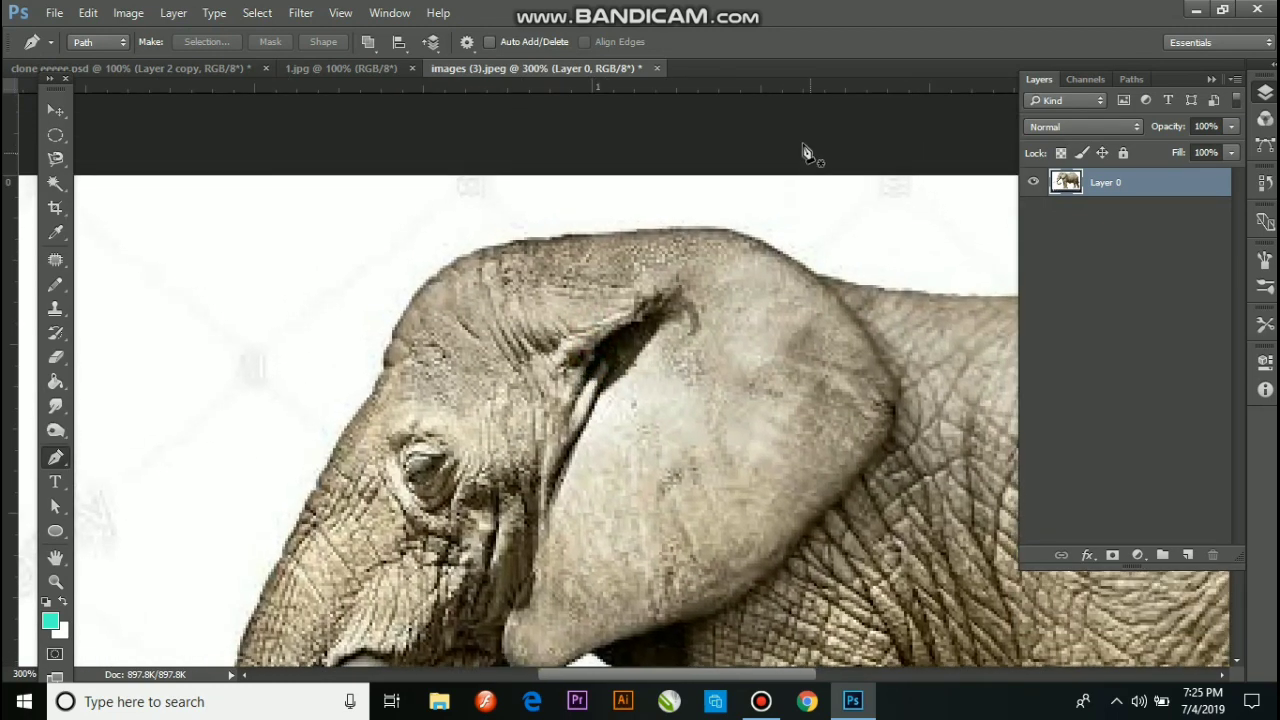
left_click(720, 232)
left_click(610, 229)
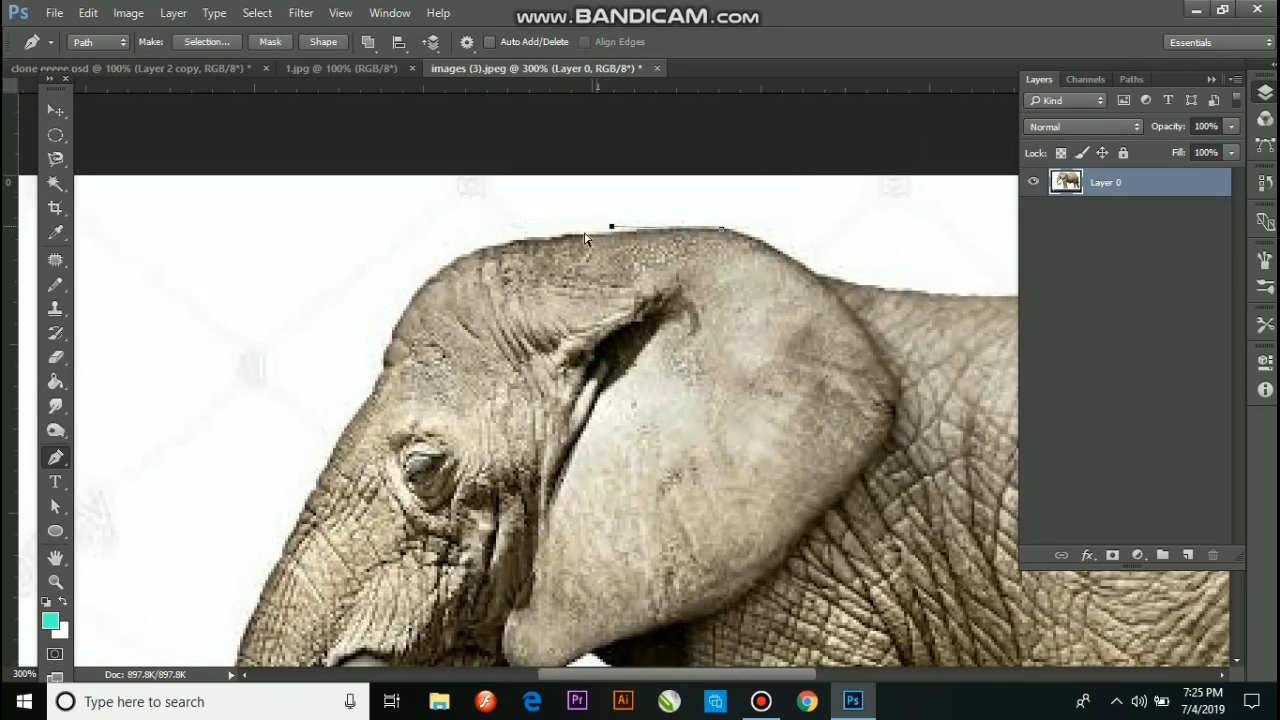
left_click(571, 236)
left_click(485, 246)
left_click(438, 270)
left_click(408, 290)
left_click(390, 335)
left_click(382, 364)
left_click(368, 395)
- Continue the path down the front of the elephant's face and trunk towards the upper tusk
left_click_drag(361, 398, 459, 238)
left_click(430, 291)
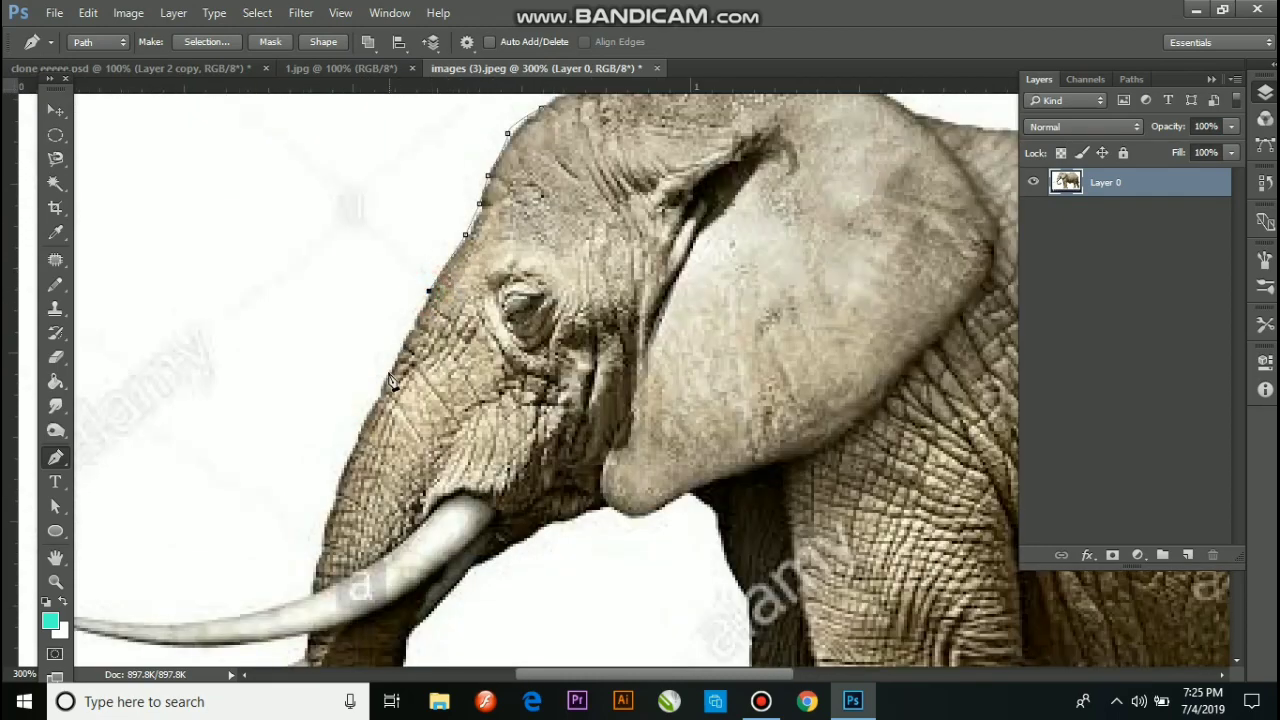
left_click(352, 442)
left_click(333, 502)
left_click(319, 547)
- Trace the path along the upper edge of the upper tusk out to its tip
left_click_drag(312, 580, 436, 329)
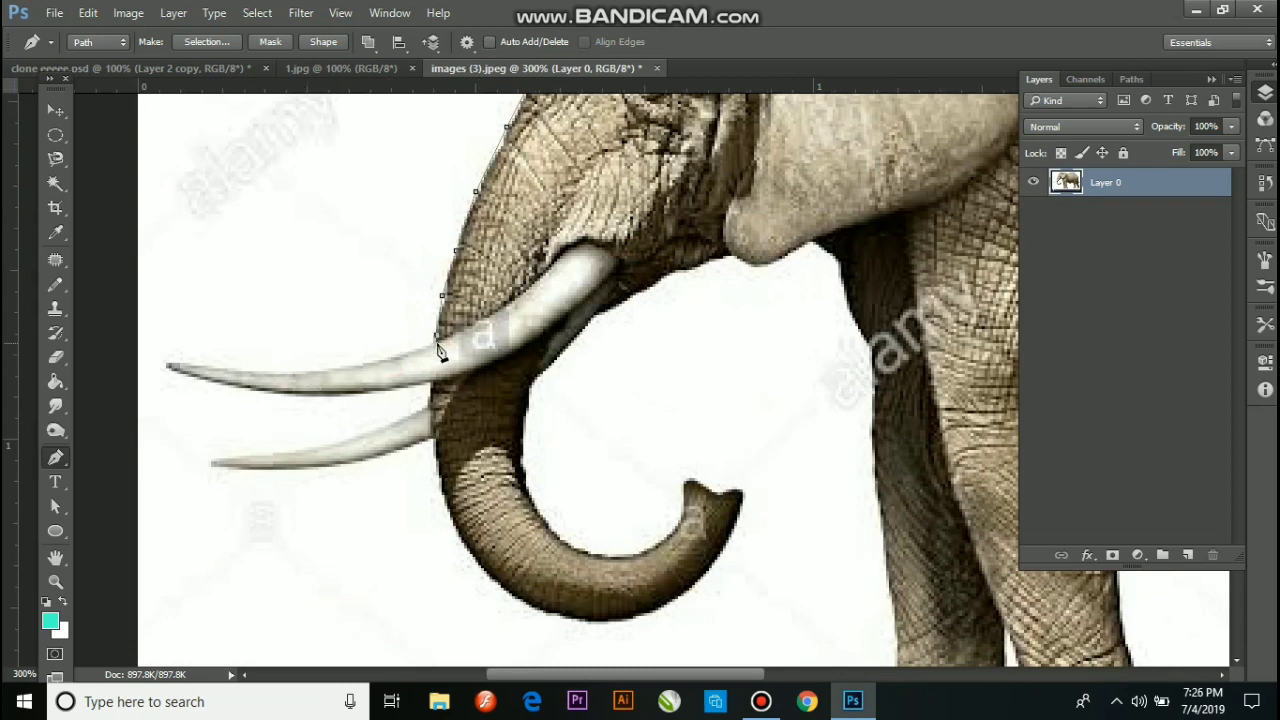
left_click(329, 368)
left_click(292, 368)
left_click(273, 374)
left_click(242, 372)
left_click(210, 366)
left_click(166, 360)
- Bring the path back along the underside of the upper tusk to the trunk
left_click(201, 380)
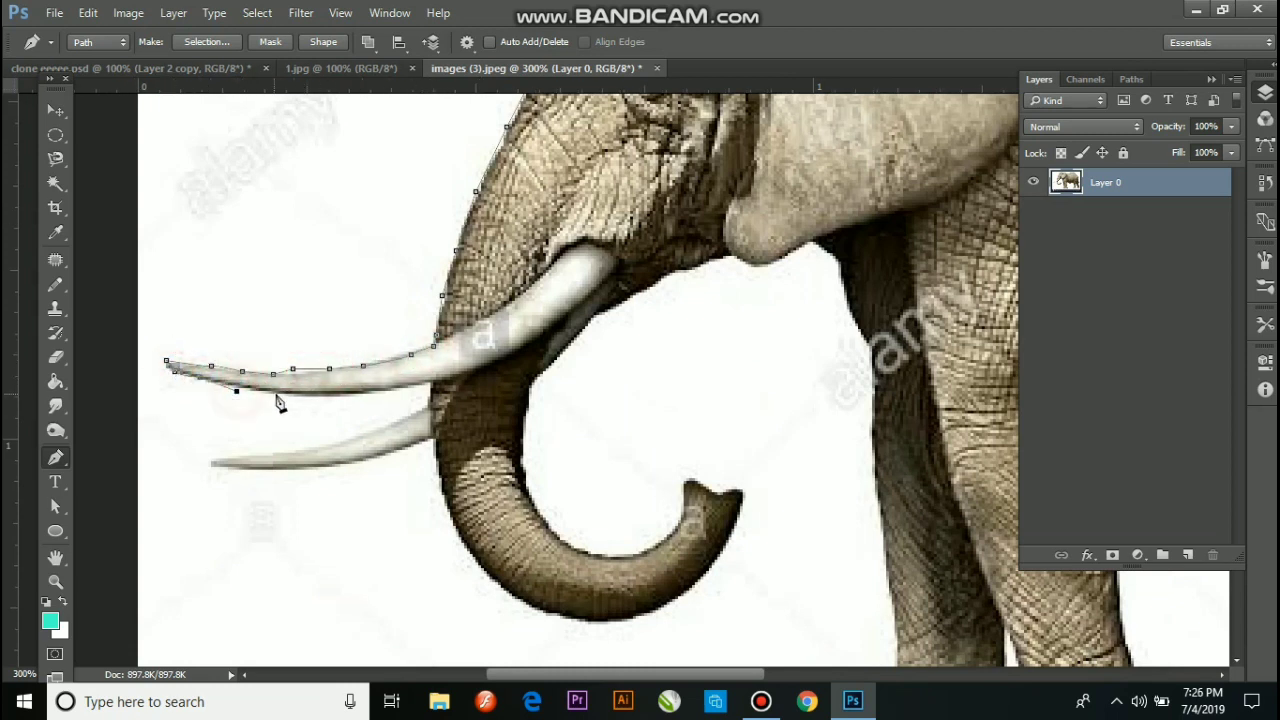
left_click(276, 394)
left_click(329, 400)
left_click(372, 394)
left_click(434, 381)
left_click(428, 400)
- Trace the path along the upper edge of the lower tusk out to its tip
left_click(424, 409)
left_click(377, 433)
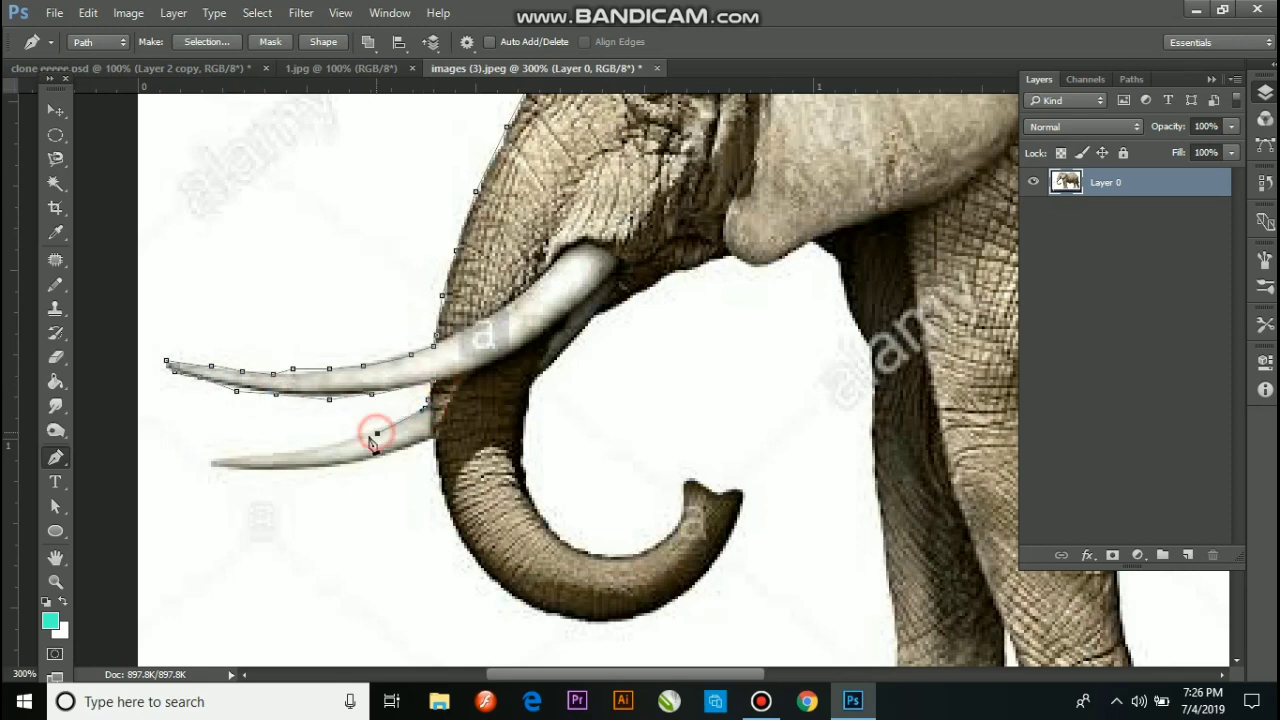
key("ctrl+plus")
left_click_drag(426, 346, 587, 243)
left_click(424, 355)
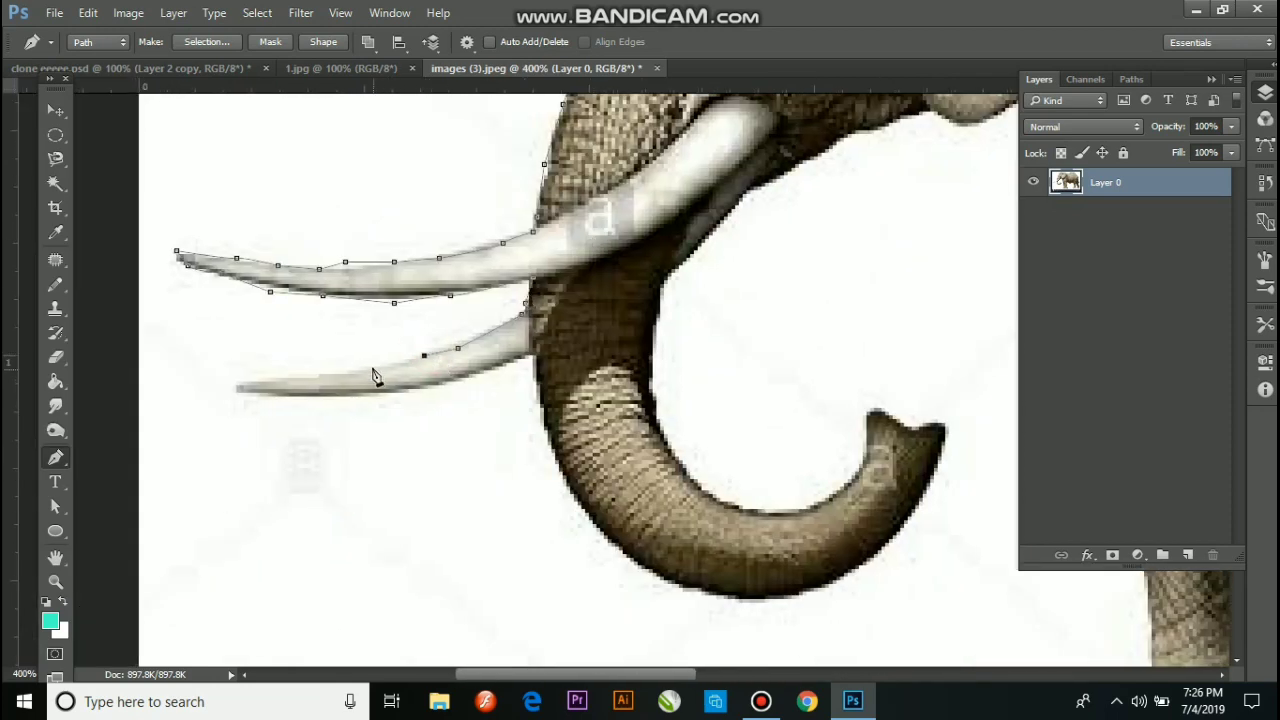
left_click(371, 367)
left_click(330, 374)
left_click(277, 378)
left_click(237, 386)
- Bring the path back along the underside of the lower tusk to the trunk
left_click(251, 397)
left_click(307, 397)
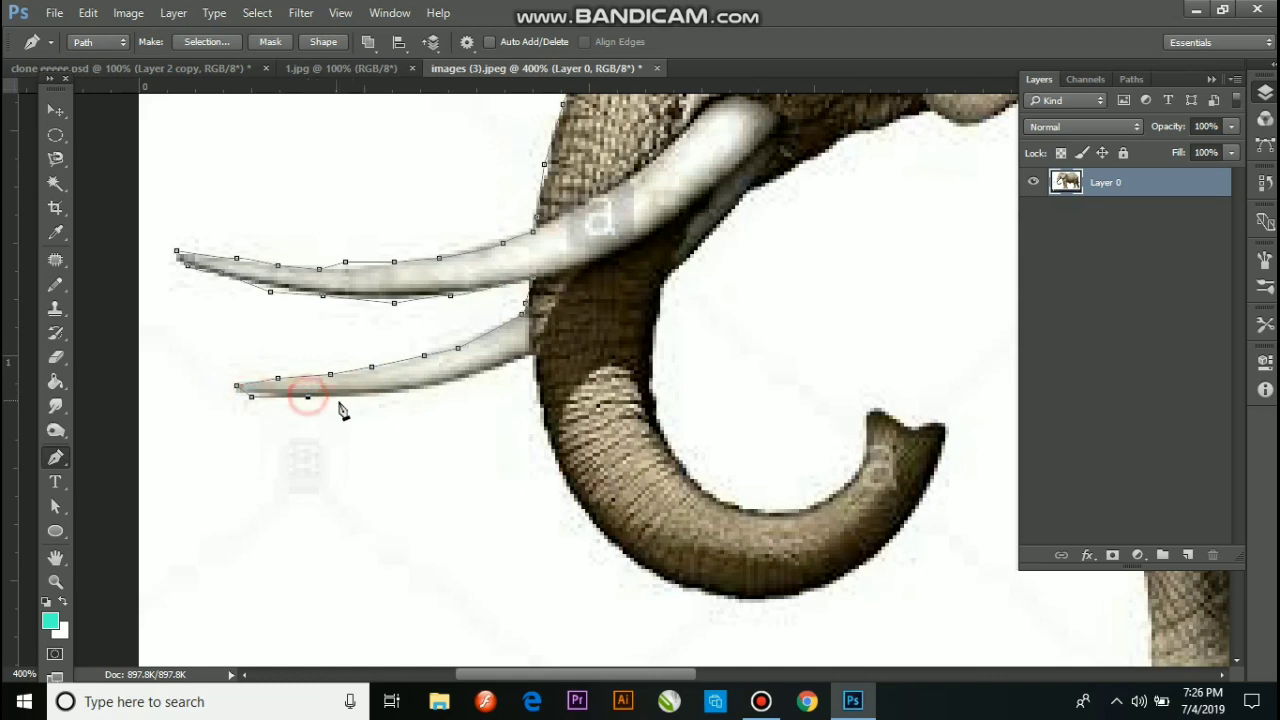
left_click(368, 397)
left_click(401, 396)
left_click(438, 385)
left_click(526, 352)
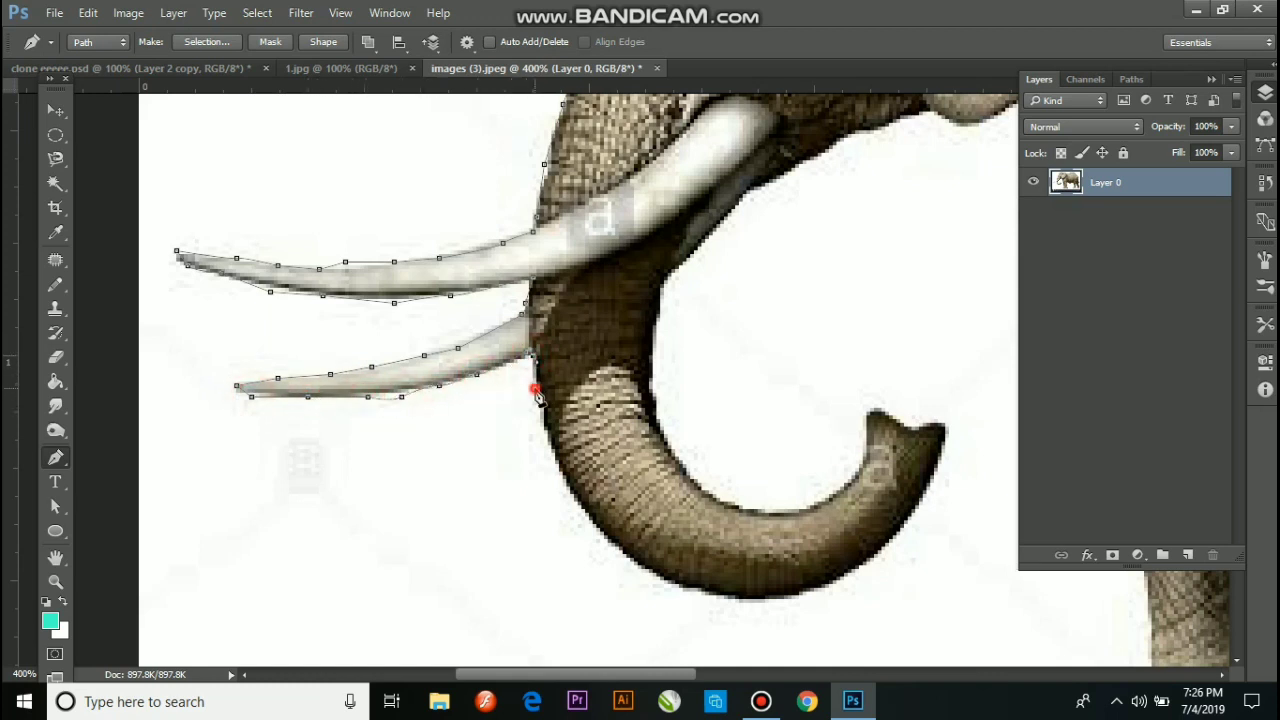
- Trace the path around the outer curve of the trunk up to the far corner of its tip
left_click(577, 498)
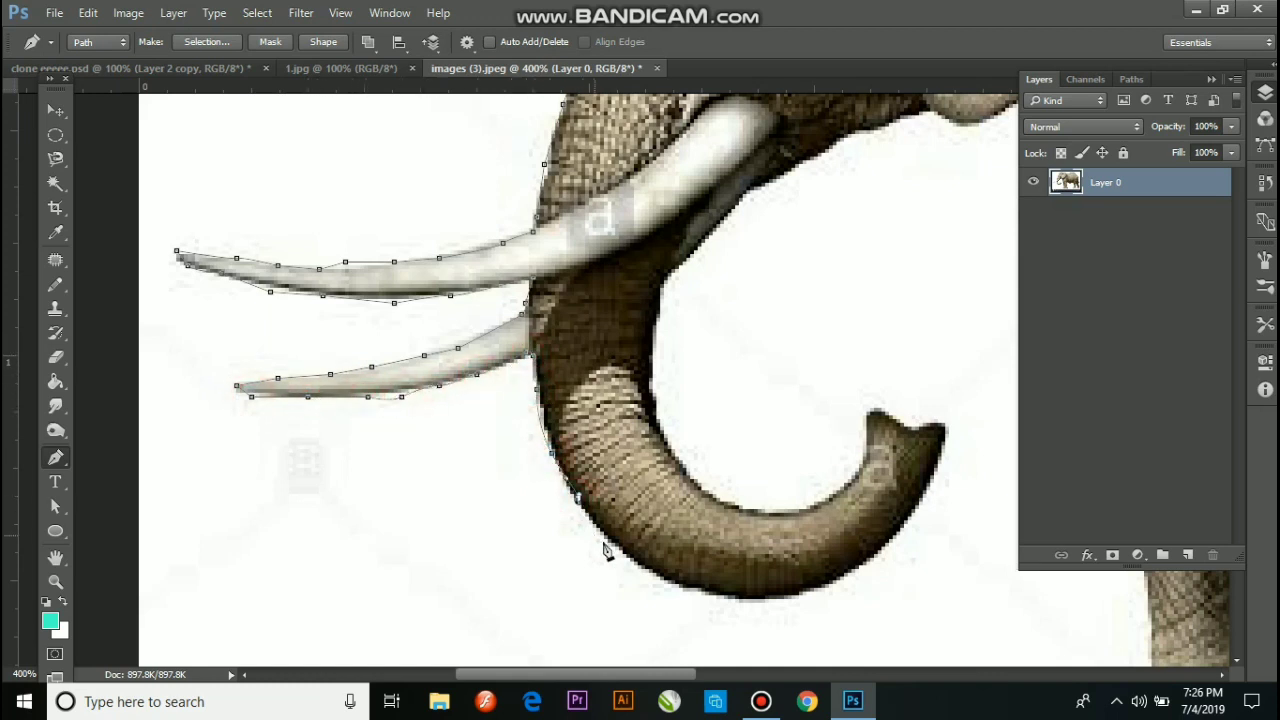
left_click(697, 596)
left_click(765, 599)
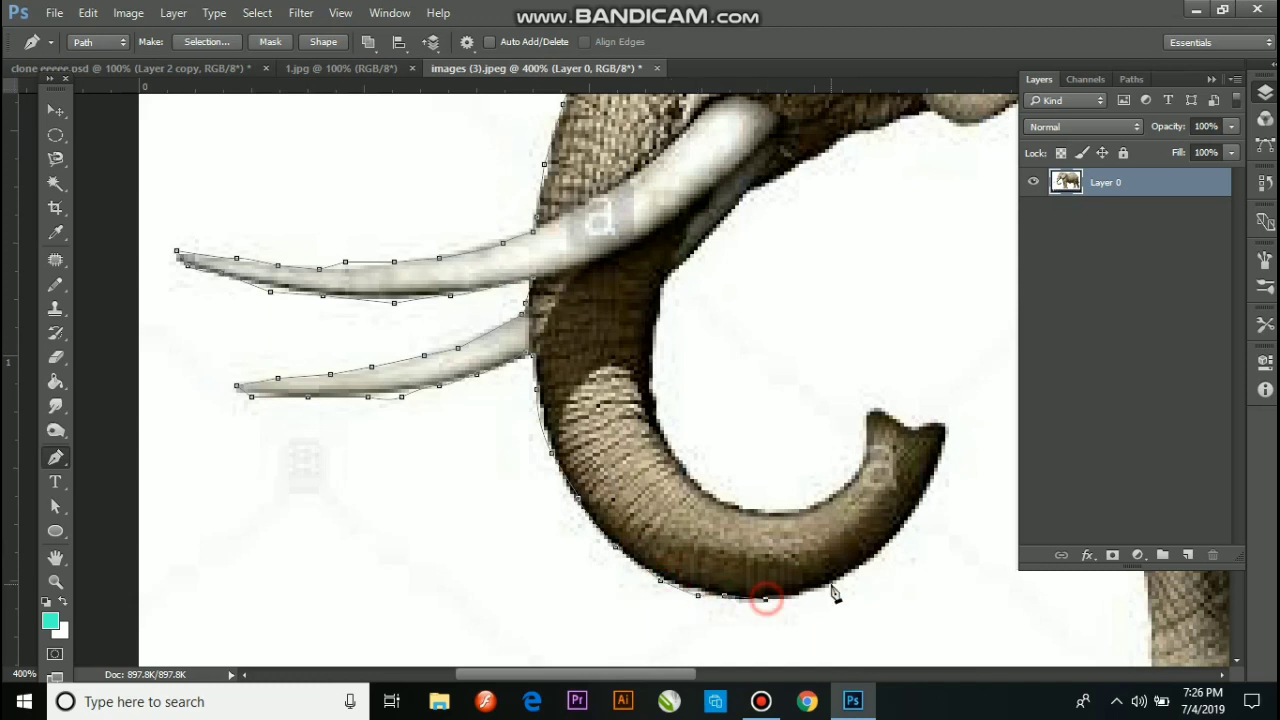
left_click(832, 583)
left_click(873, 553)
left_click(930, 484)
left_click(944, 428)
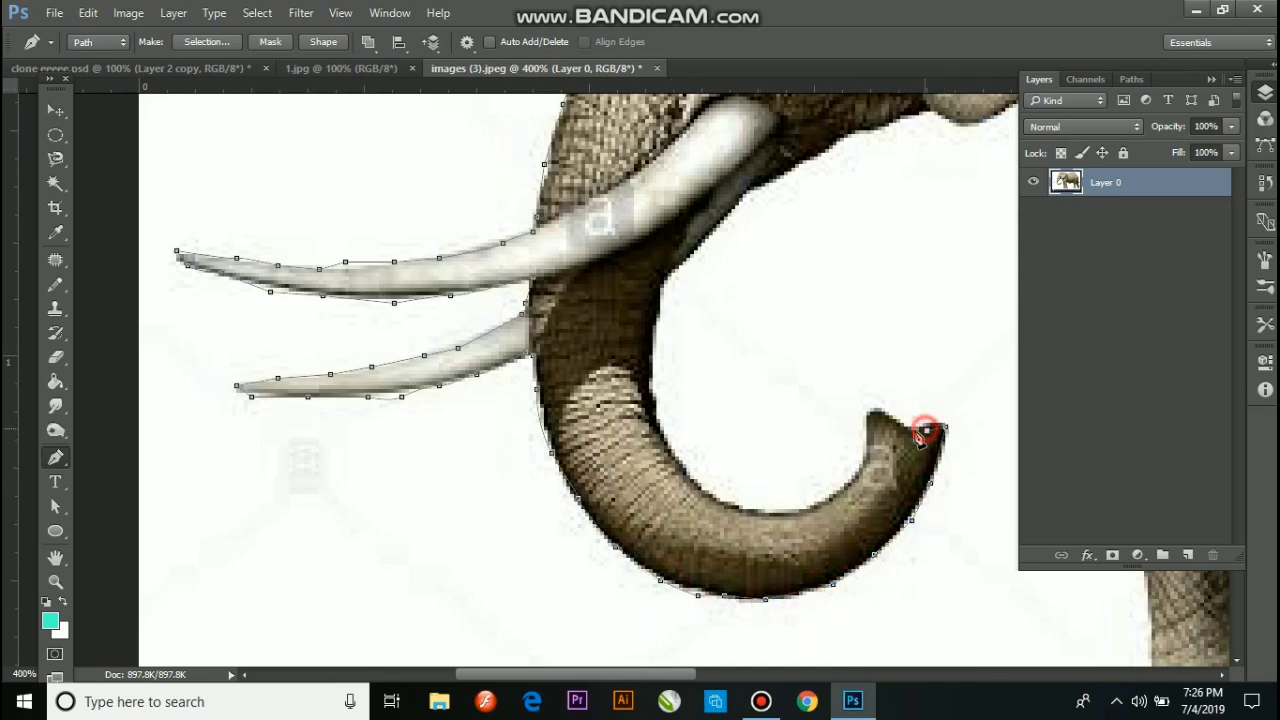
- Continue the path across the trunk tip and back along the trunk's inner curve towards the mouth
left_click(908, 430)
left_click(874, 405)
left_click(860, 449)
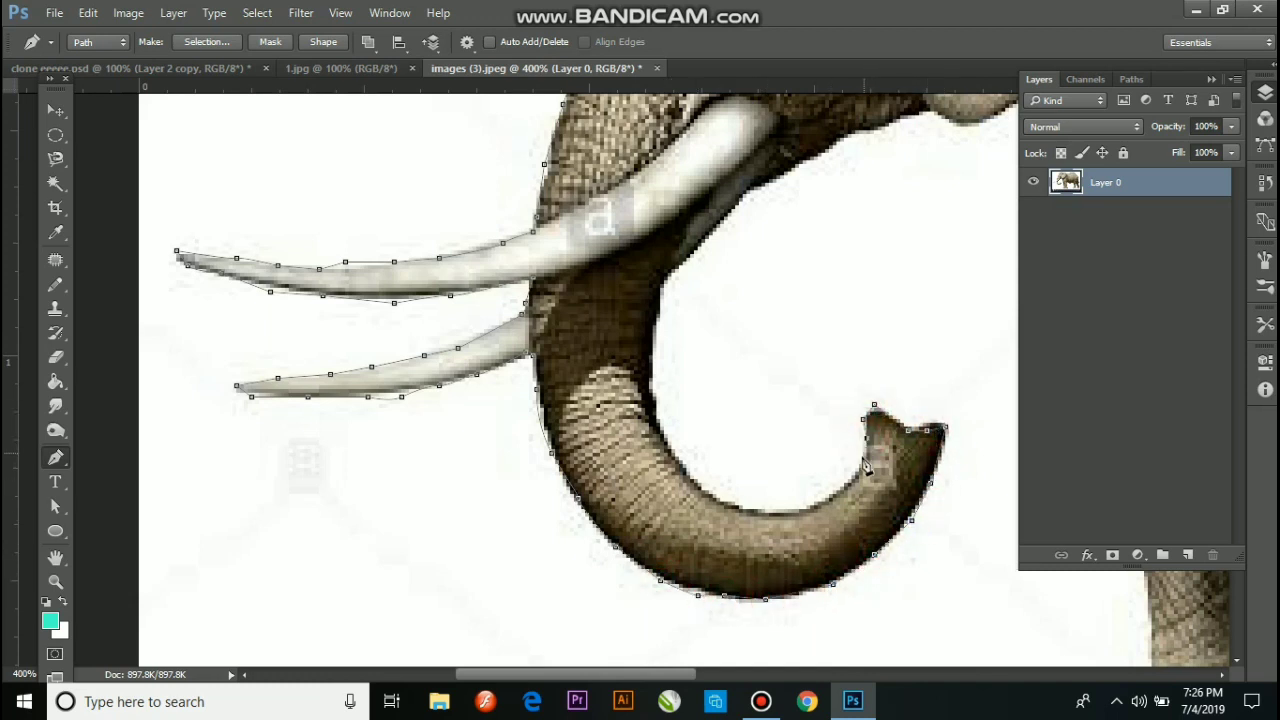
left_click(859, 461)
left_click(785, 520)
left_click(652, 409)
left_click(654, 343)
left_click(660, 283)
- Trace the path along the underside of the mouth and jaw to the ear's lower lobe
left_click_drag(684, 277, 563, 422)
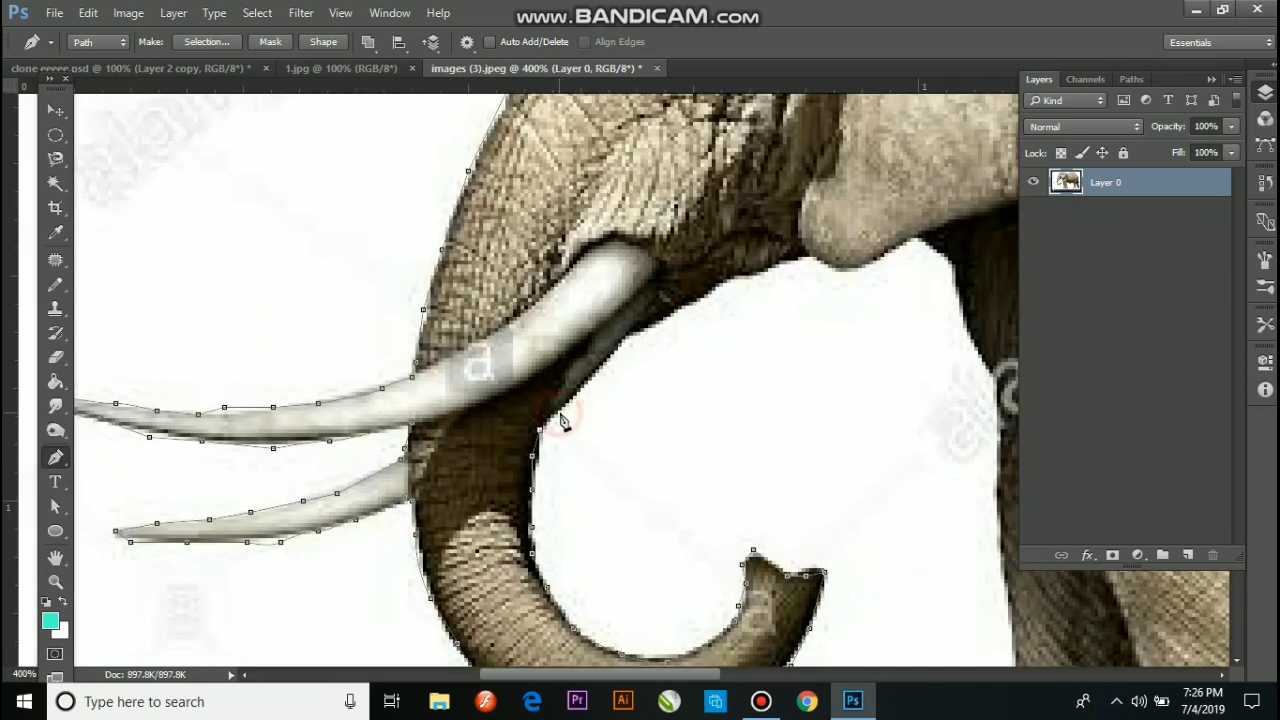
left_click(651, 329)
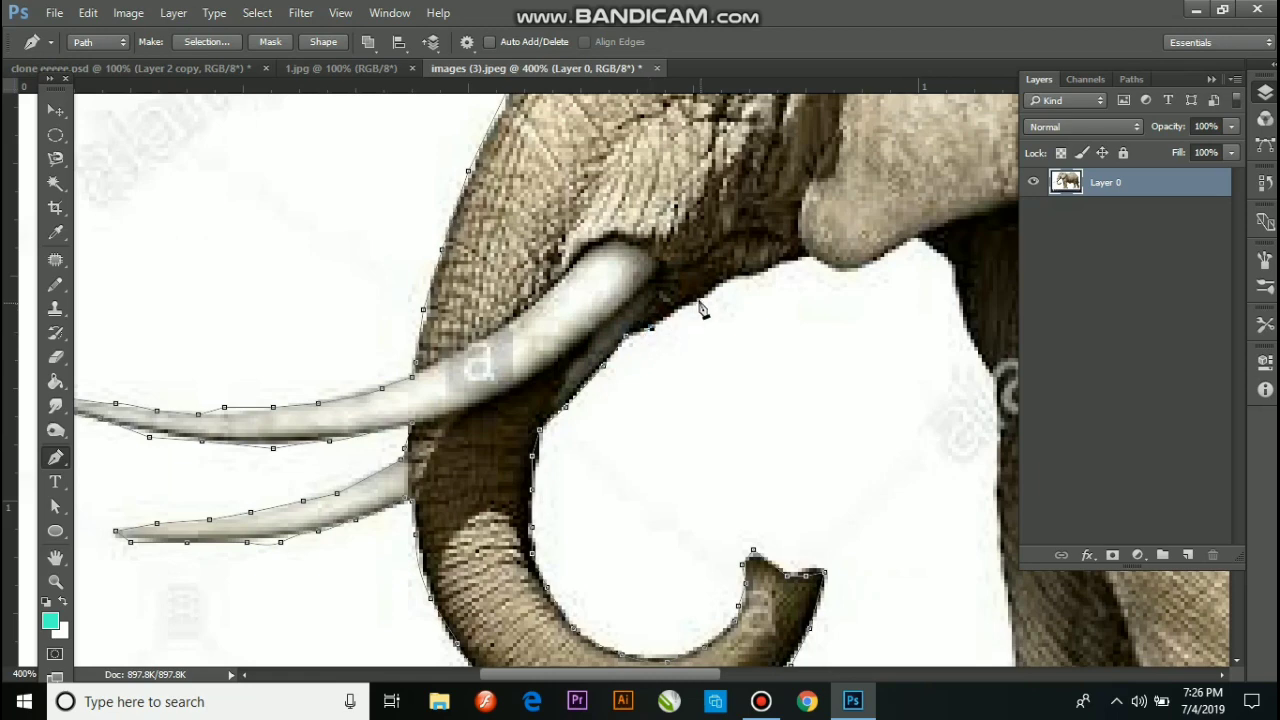
left_click(700, 300)
left_click(742, 282)
left_click(779, 263)
left_click(820, 258)
- Continue the path around the ear lobe and along the ear's lower edge against the body
left_click_drag(822, 262, 576, 430)
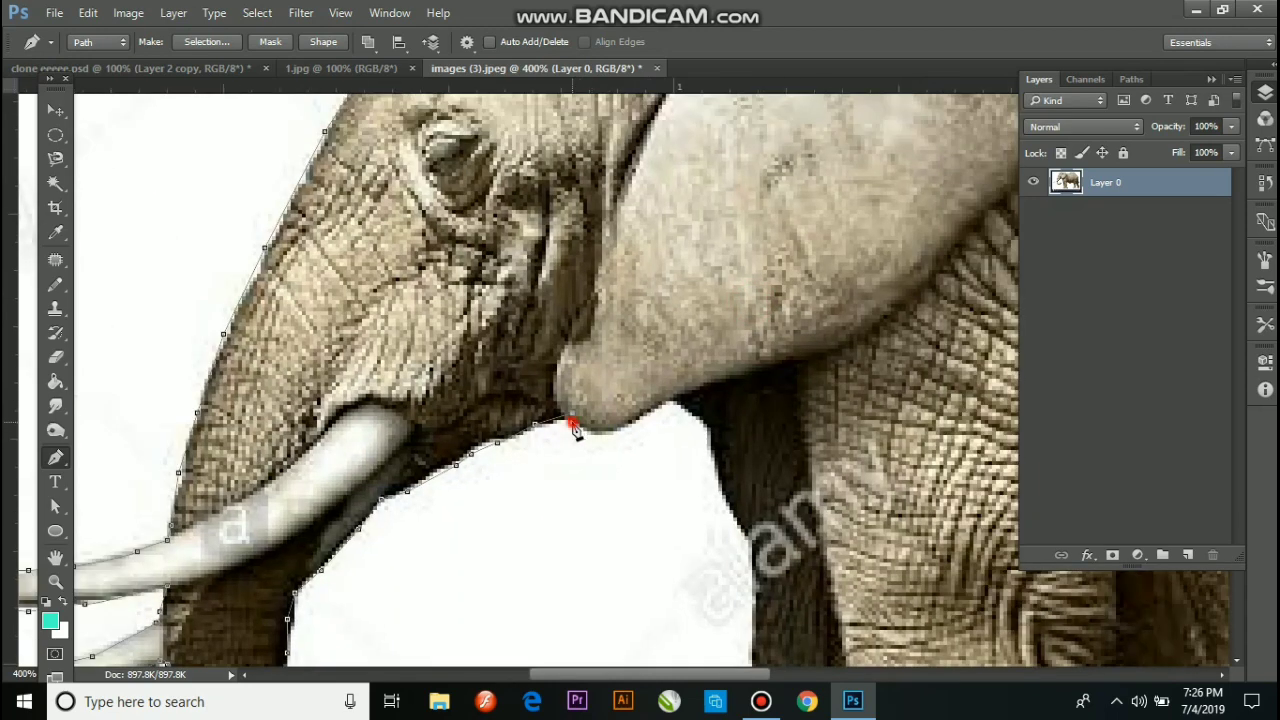
left_click(666, 402)
left_click_drag(686, 403, 600, 470)
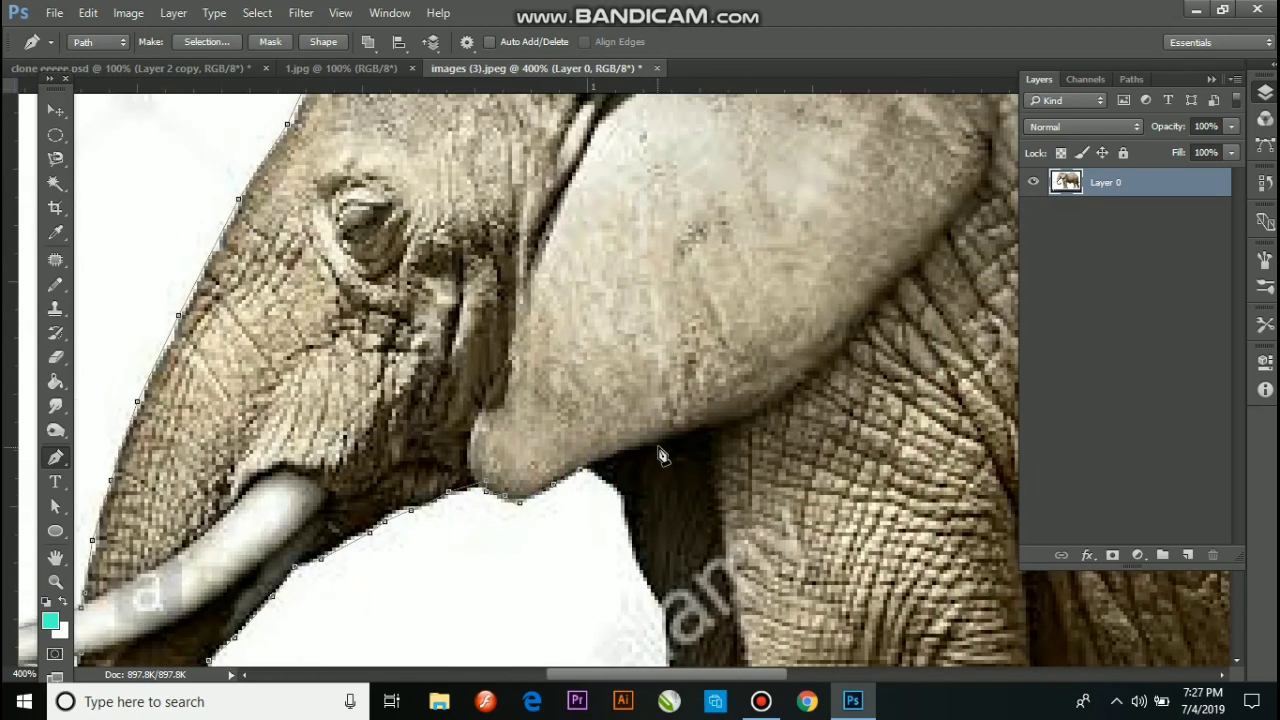
left_click(662, 447)
left_click(755, 420)
left_click(828, 368)
- Continue the path along the rear edge of the ear, around its outermost bulge and up towards the back
left_click_drag(828, 368, 666, 578)
left_click(729, 505)
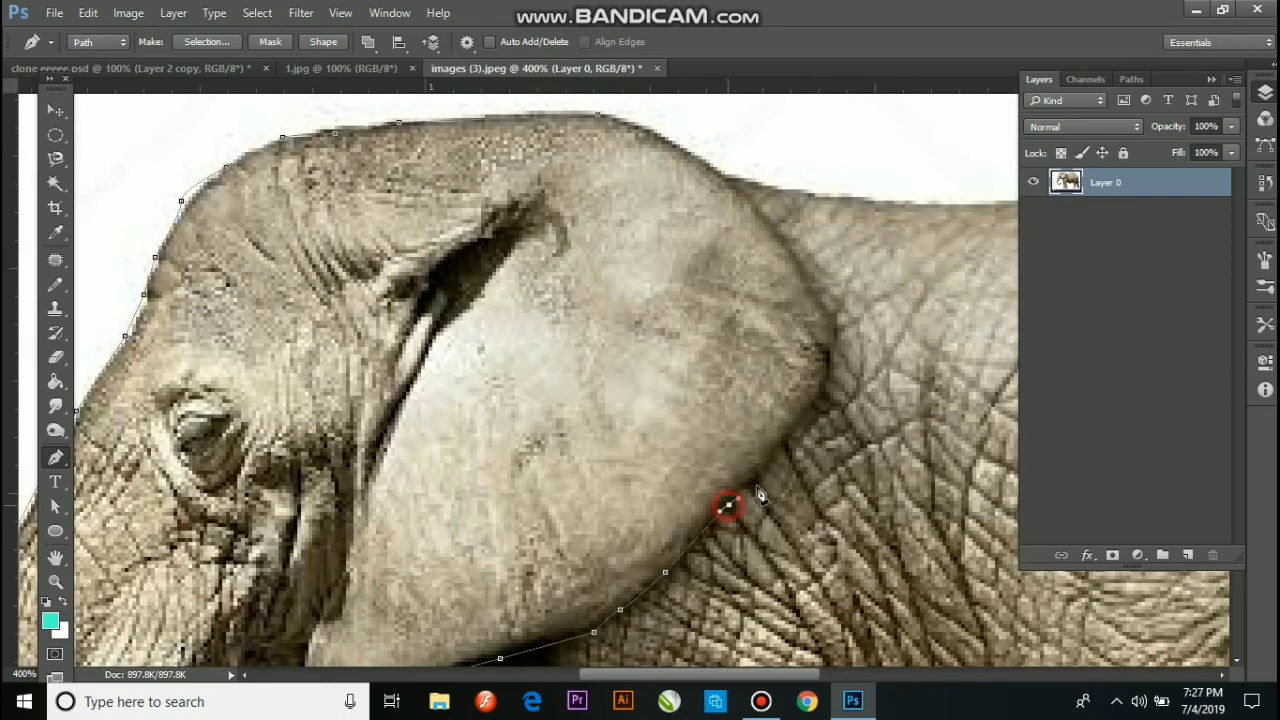
left_click(765, 474)
left_click(790, 438)
left_click(790, 257)
left_click_drag(790, 257, 840, 362)
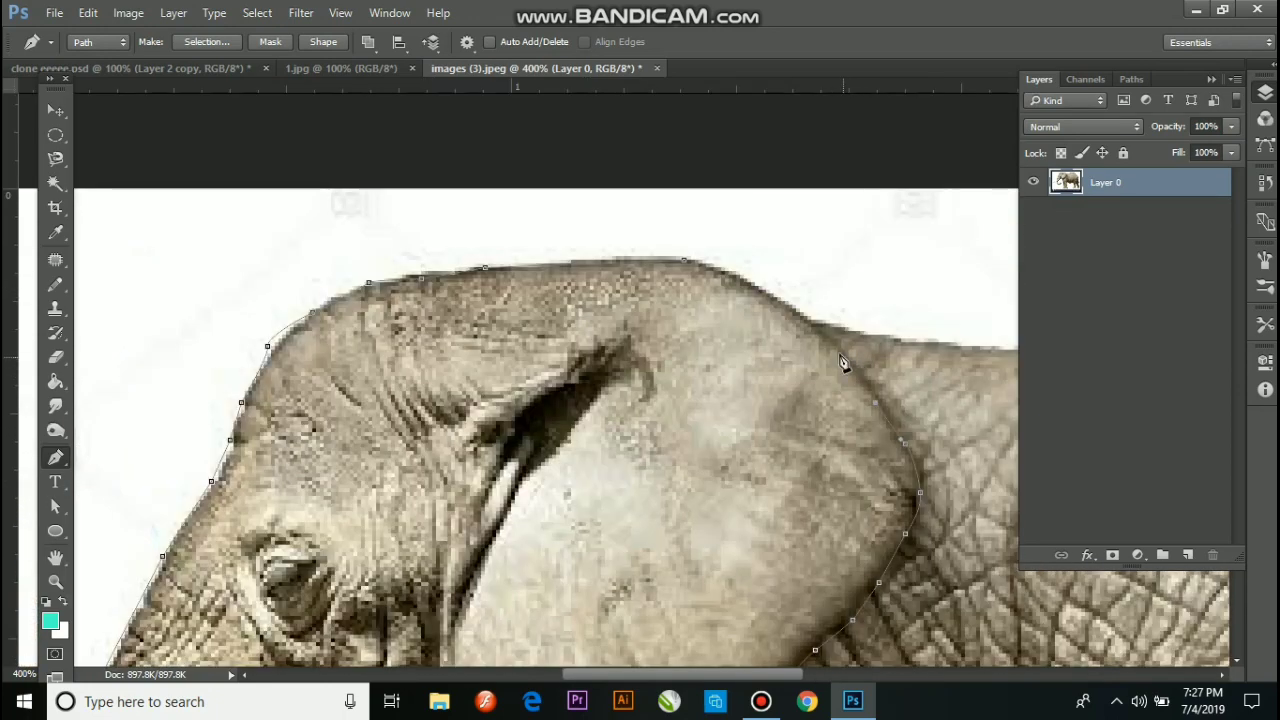
- Trace the path along the ear's upper edge and close it on the starting anchor at the top of the head
left_click(789, 304)
left_click(738, 276)
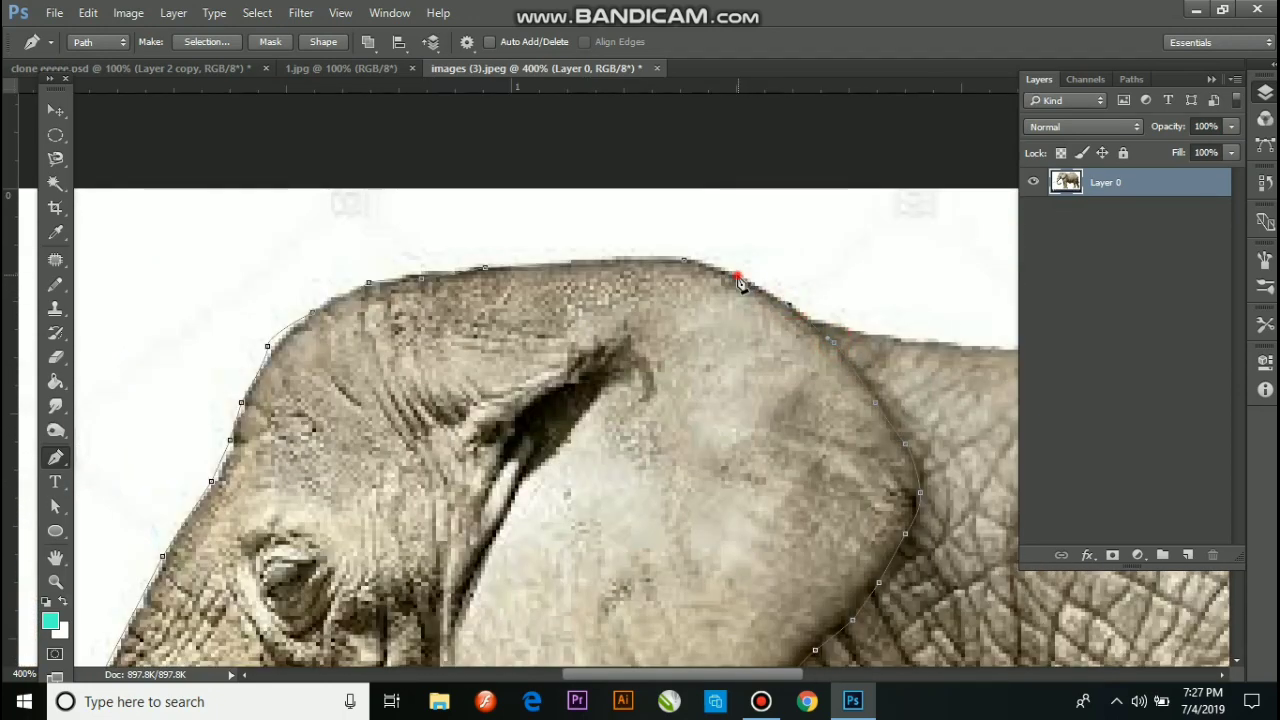
left_click(687, 259)
- Convert the closed path around the elephant's head into a selection
key("Return")
key("ctrl+minus")
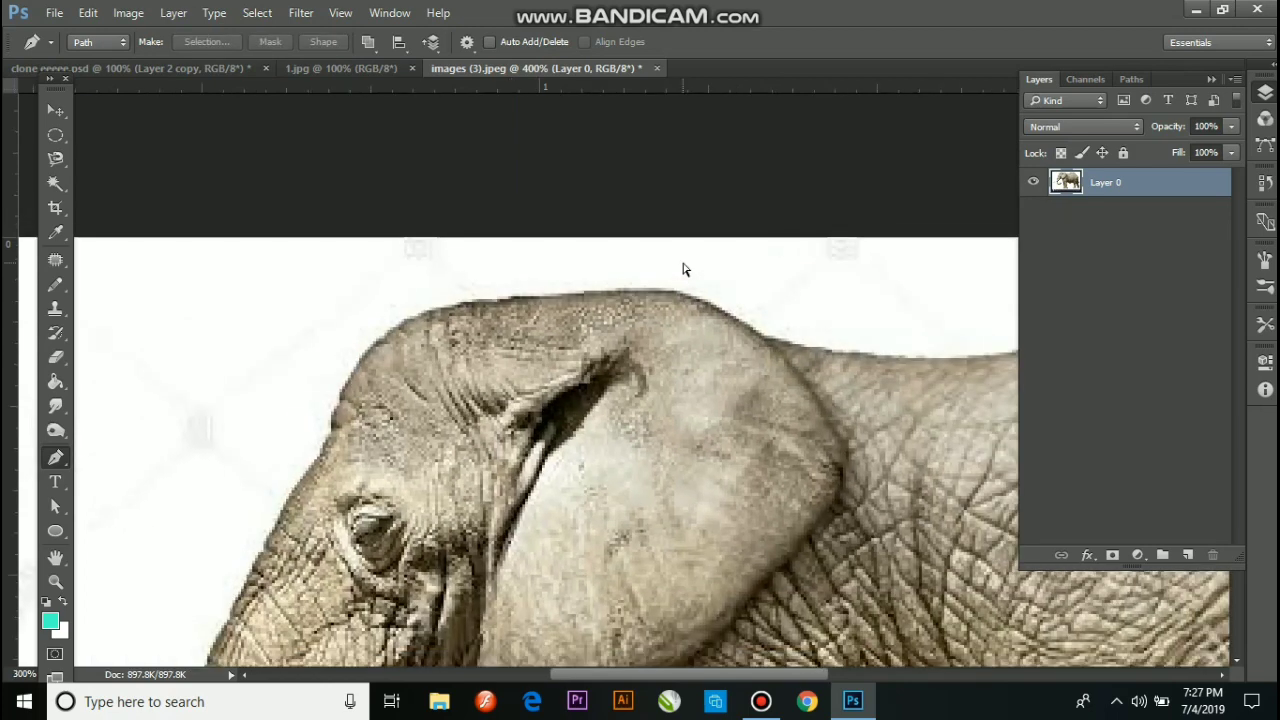
key("ctrl+minus")
key("ctrl+z")
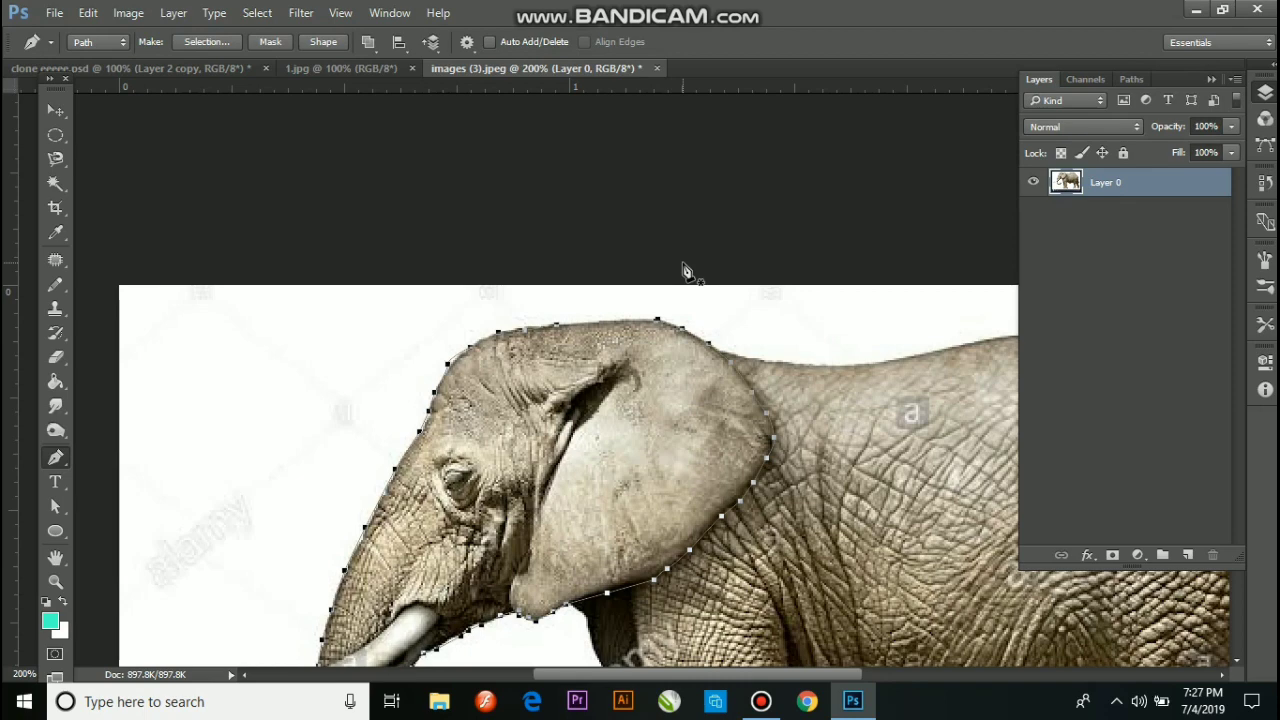
key("ctrl+minus")
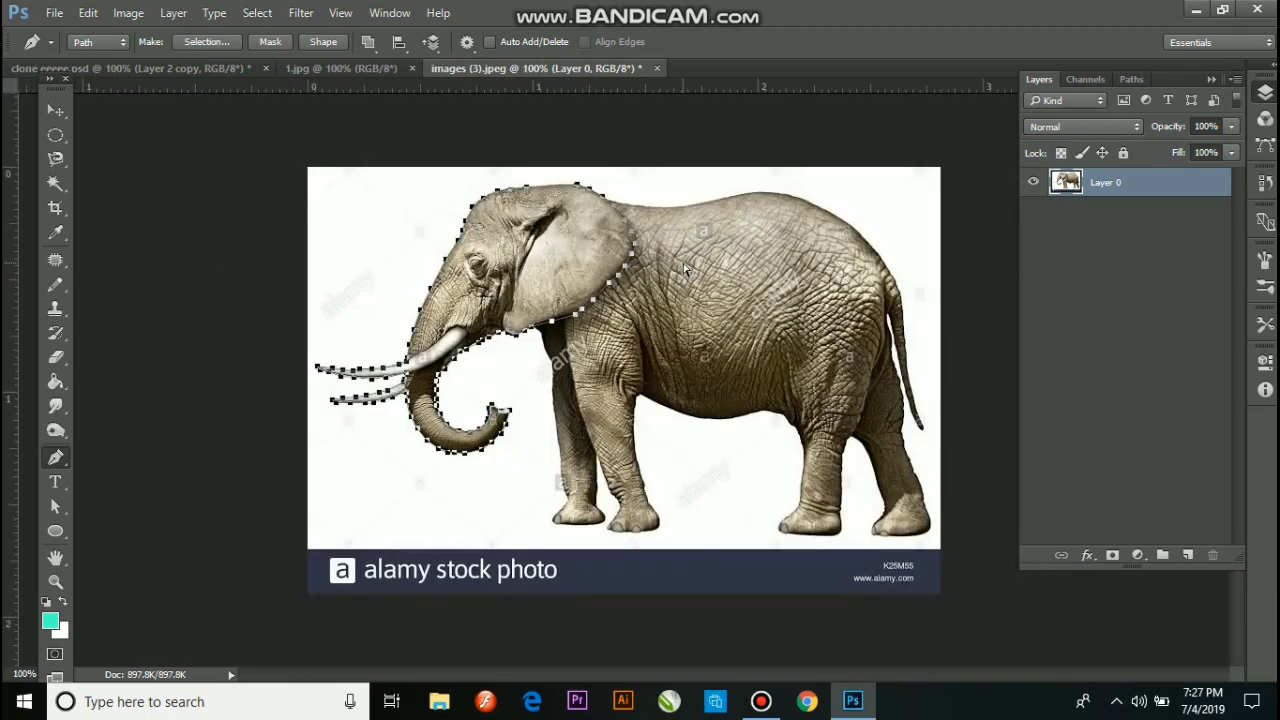
key("ctrl+Return")
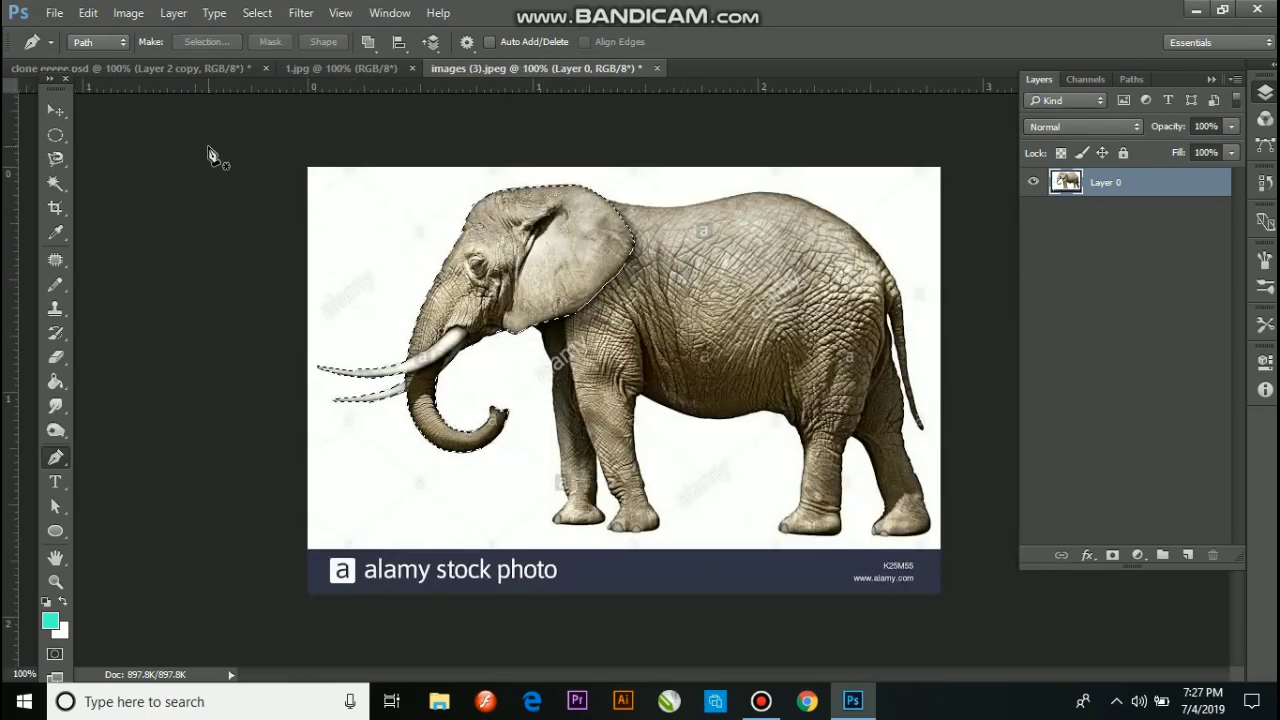
- Copy the selected elephant head to a new layer and hide the original photo layer
left_click(55, 110)
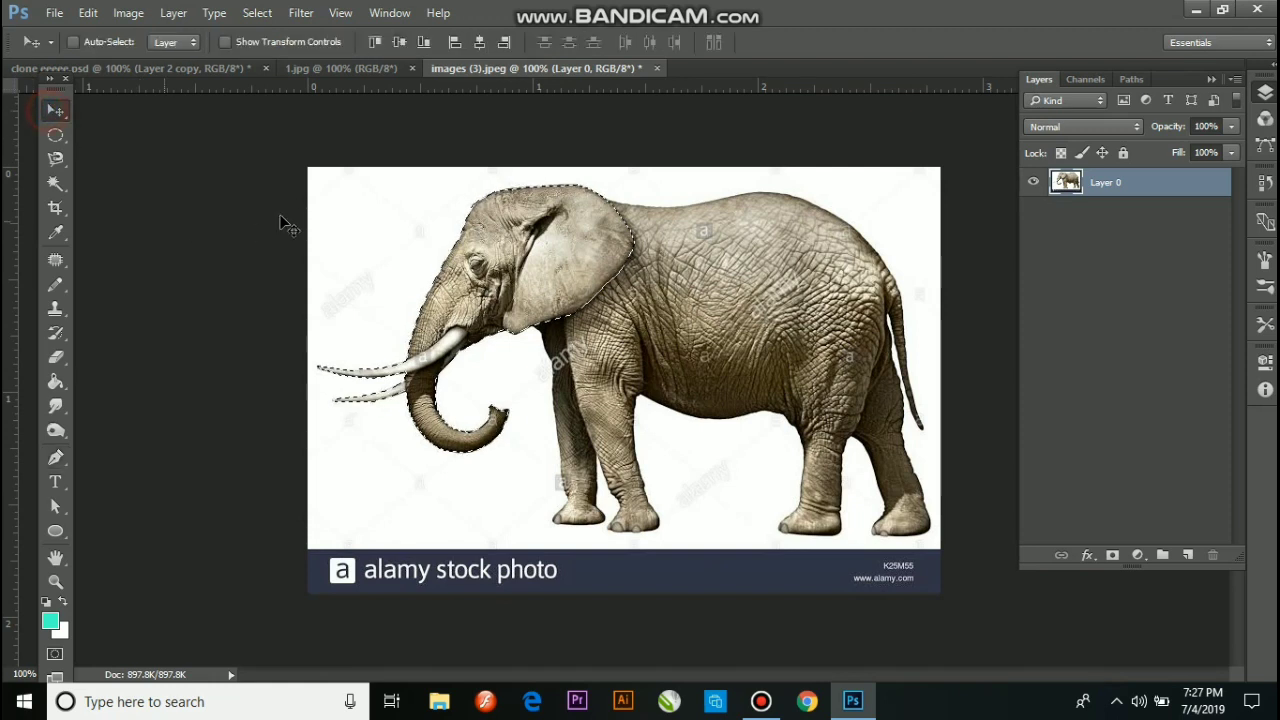
left_click(528, 260)
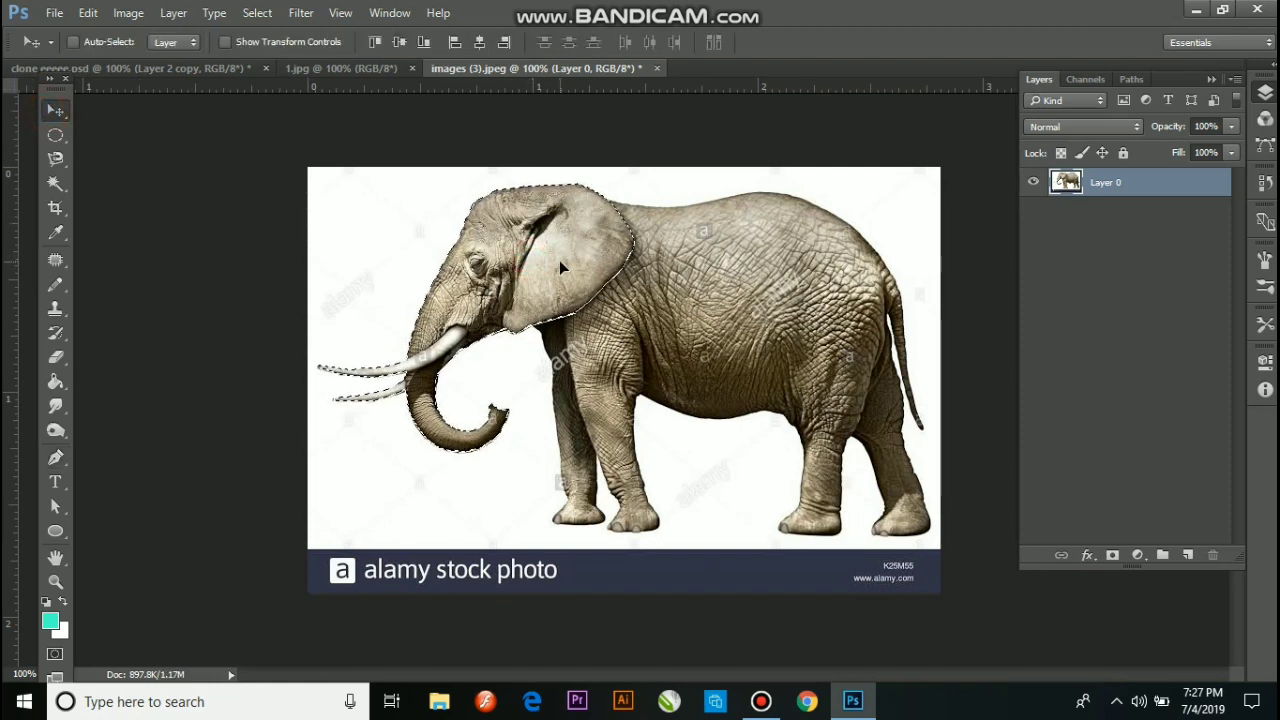
key("ctrl+j")
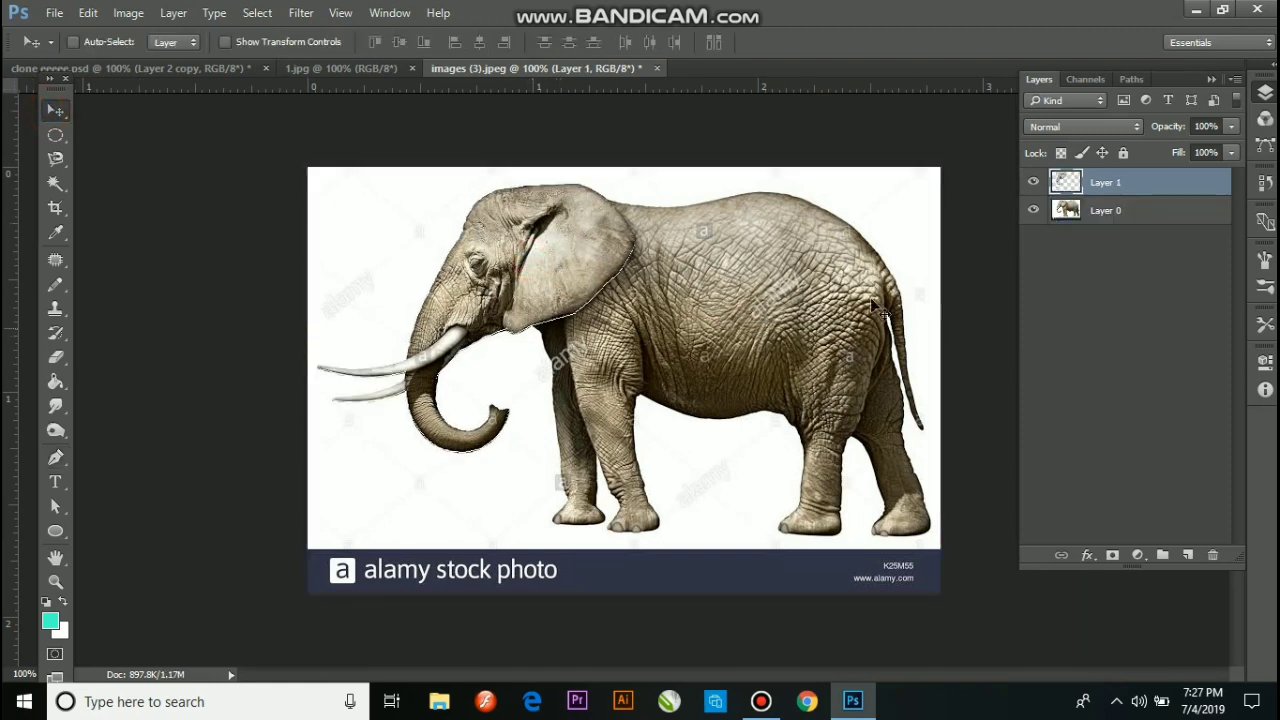
left_click(1033, 210)
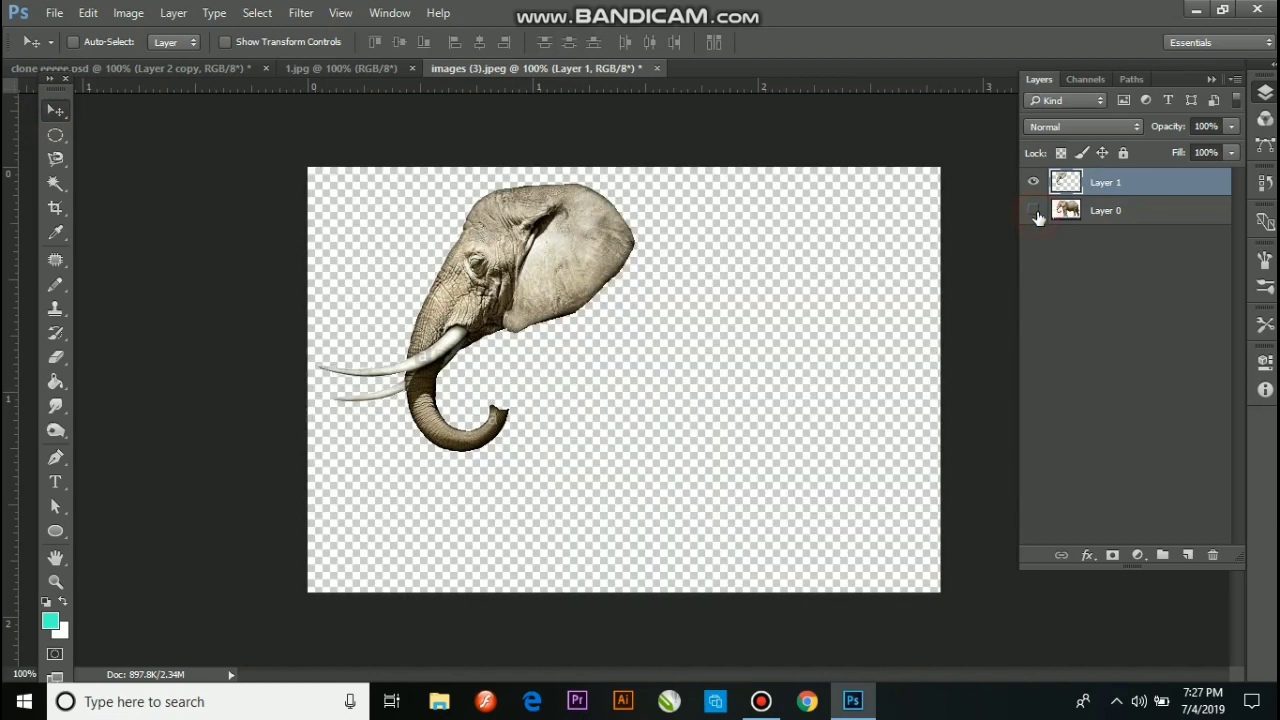
- Bring the cut-out elephant head into the 1.jpg fly document and compare the image with its layer hidden and shown
left_click_drag(530, 263, 498, 303)
left_click_drag(609, 301, 552, 312)
left_click(1037, 181)
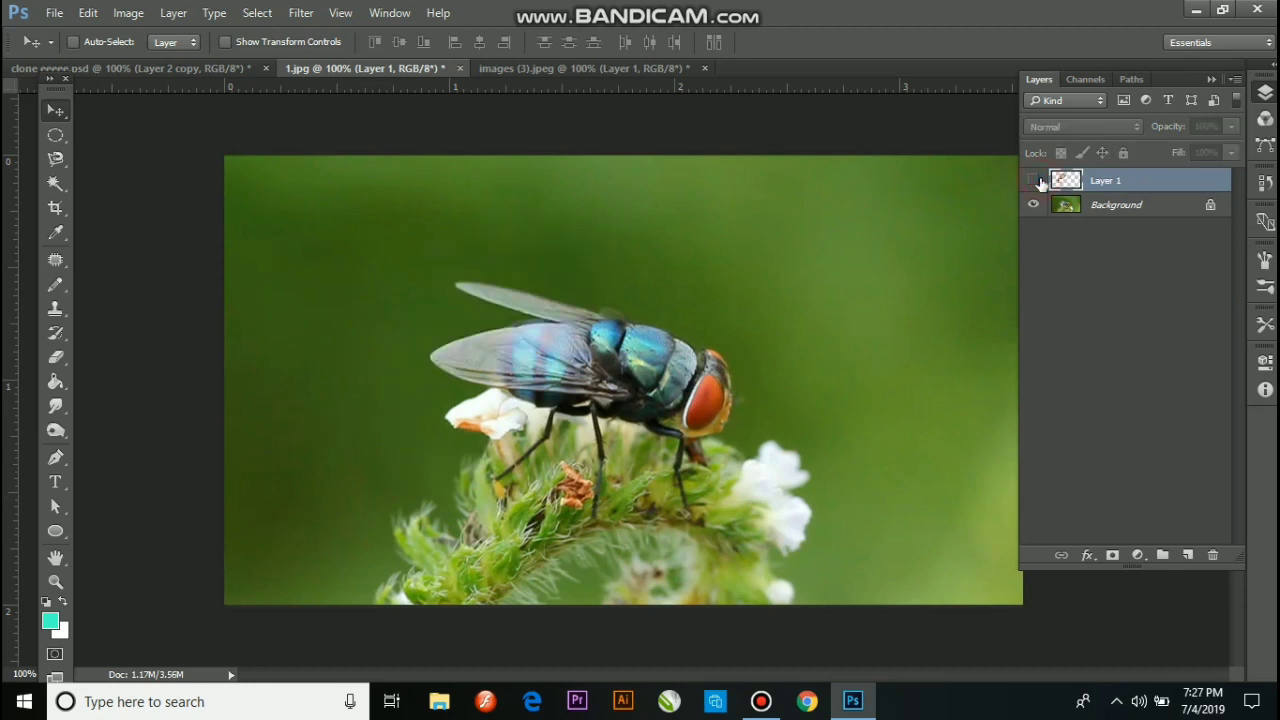
left_click(1037, 181)
left_click(1037, 181)
left_click(1036, 181)
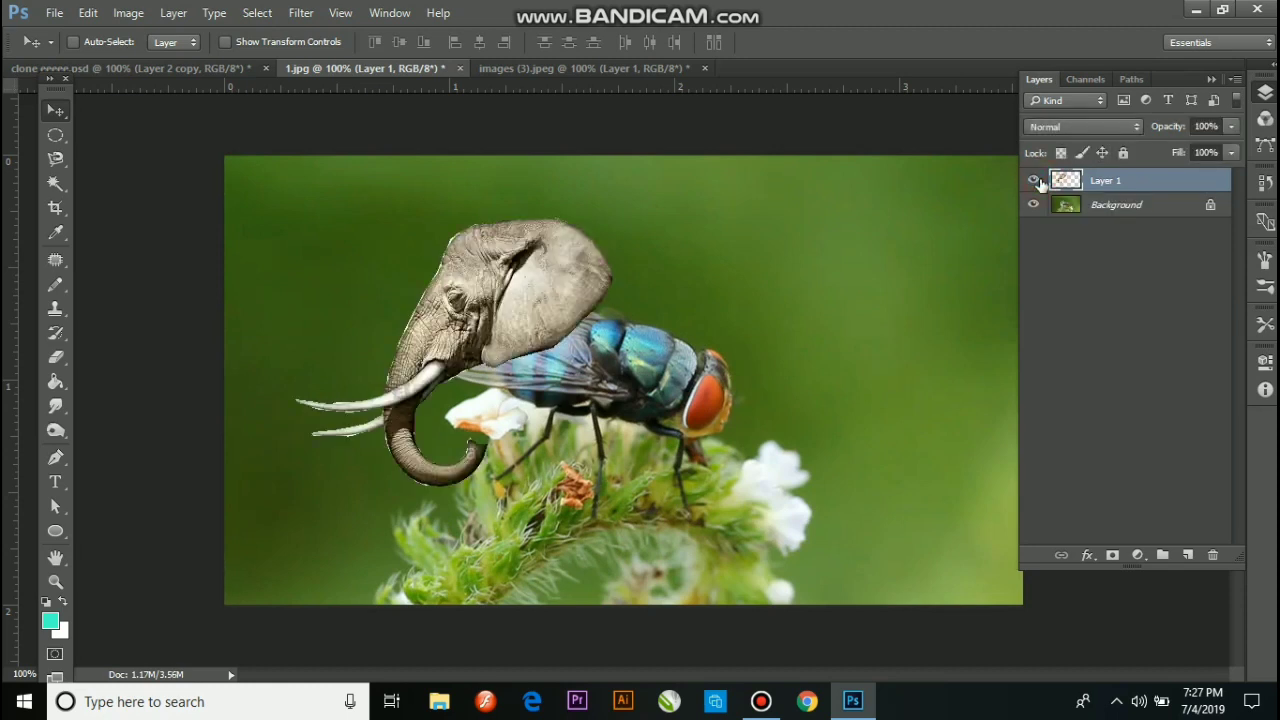
- Flip the elephant head horizontally with Free Transform and place it in front of the fly's head
left_click_drag(474, 340, 517, 333)
key("ctrl+t")
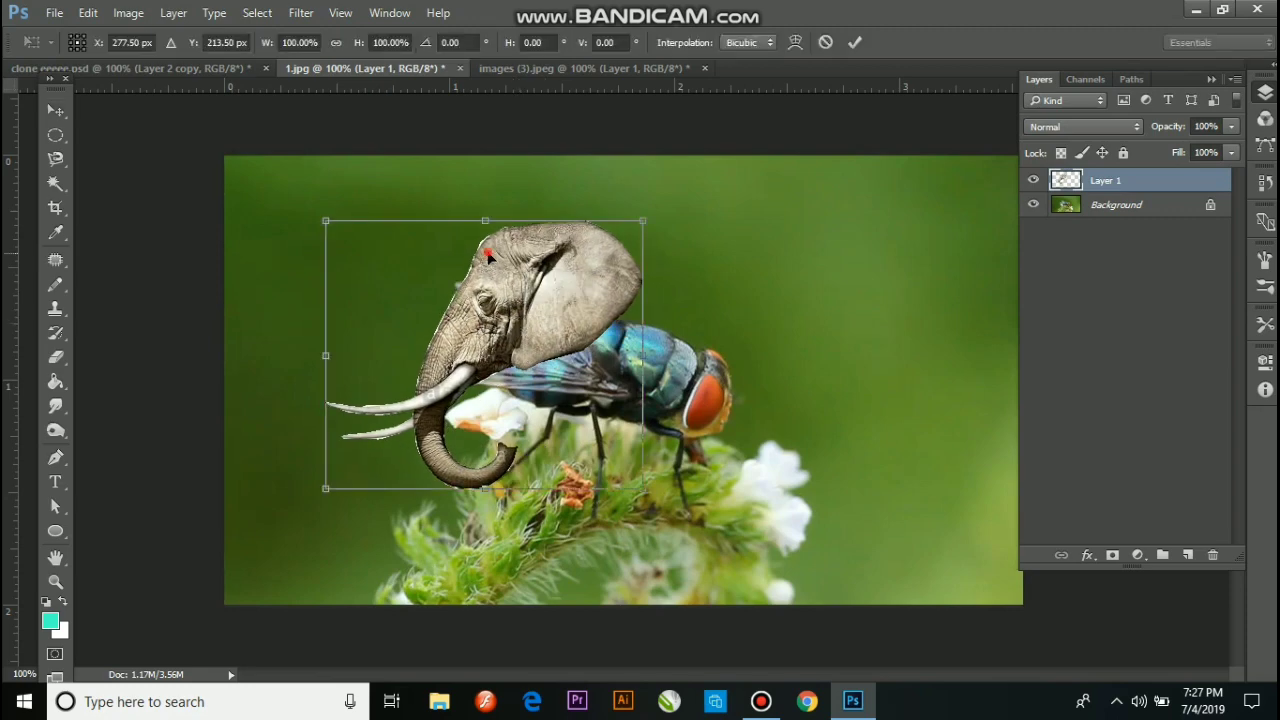
right_click(522, 290)
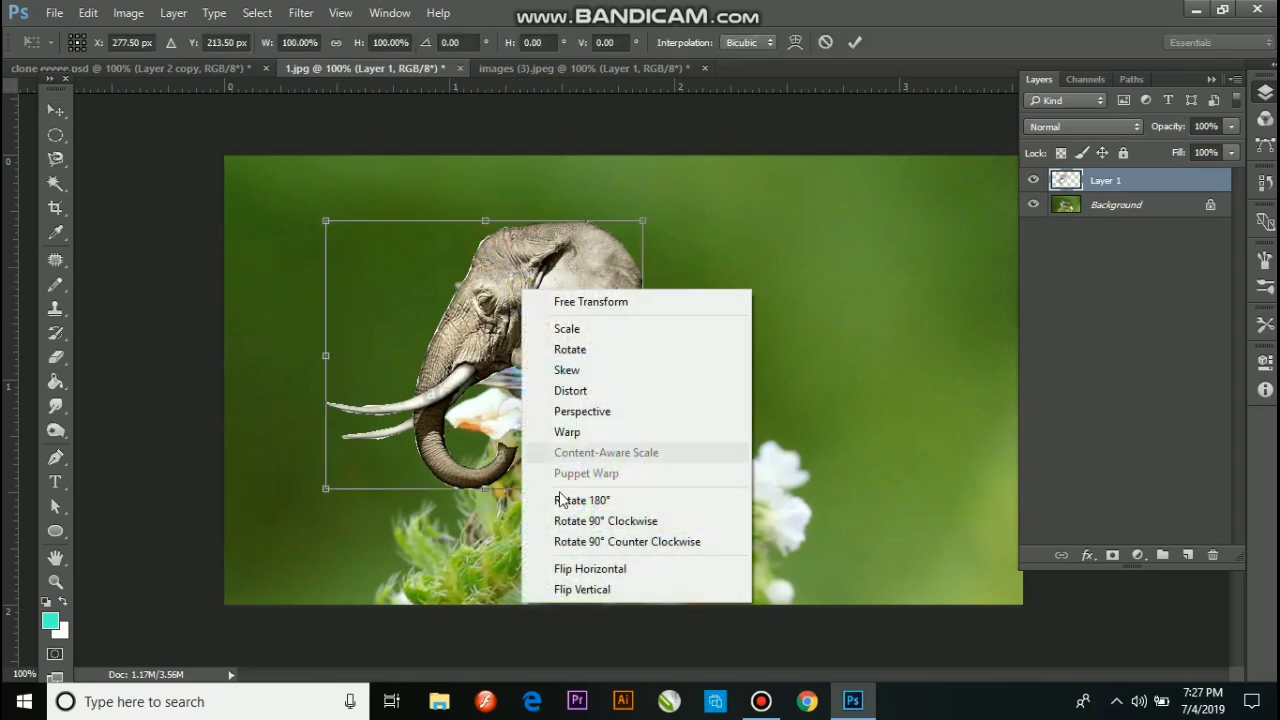
right_click(497, 349)
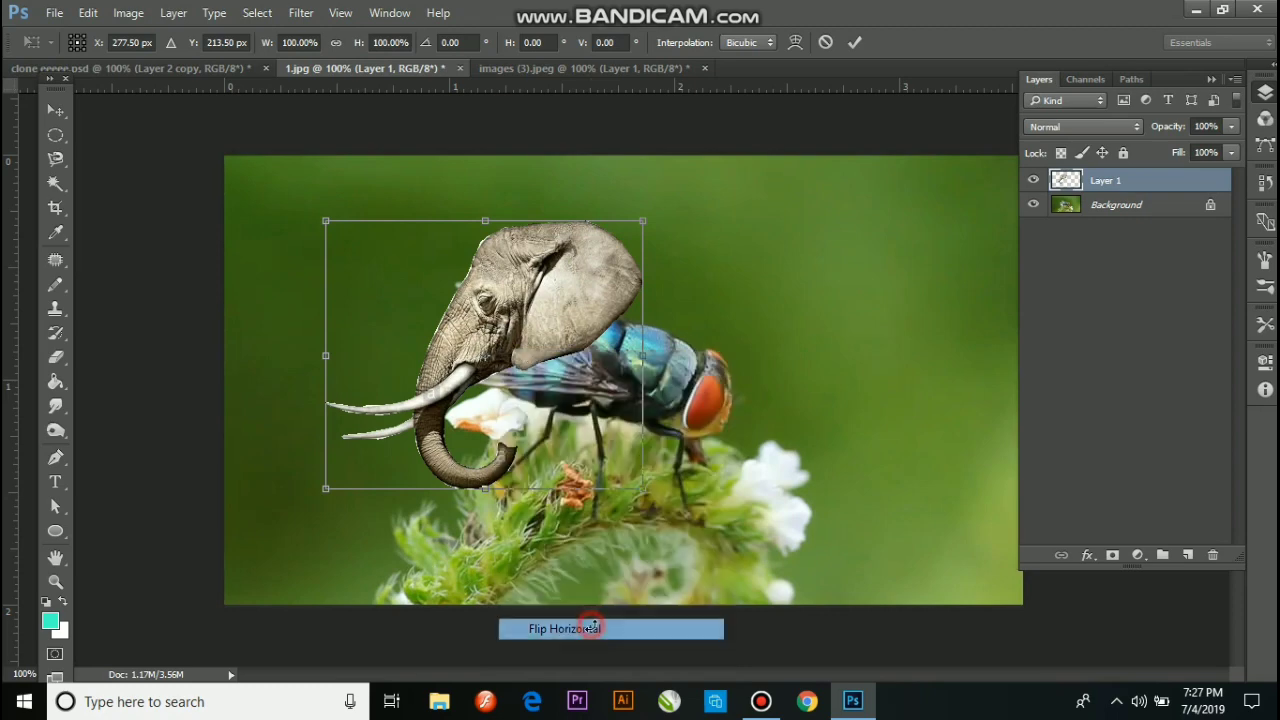
left_click(552, 628)
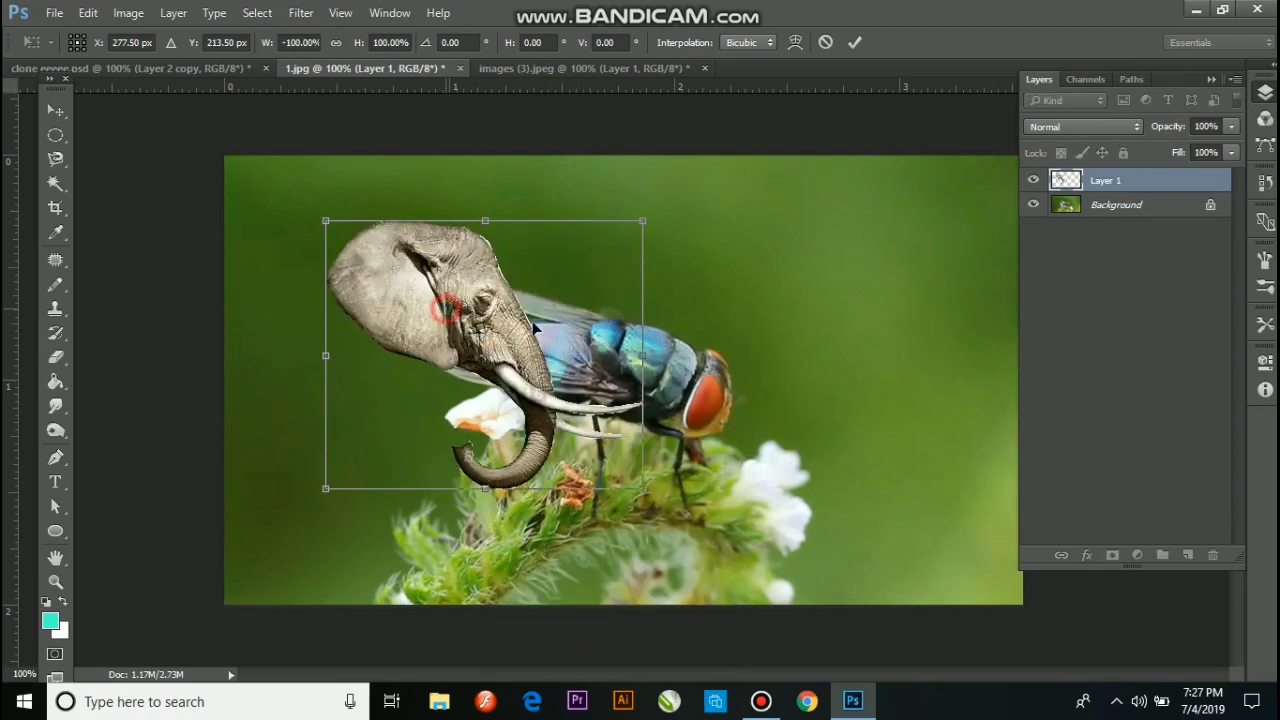
left_click_drag(535, 328, 836, 345)
key("Return")
- Try the elephant head's position against the front of the fly's body, with the ear partly covering the fly's head
left_click_drag(693, 337, 798, 397)
key("ctrl+plus")
left_click_drag(880, 431, 701, 324)
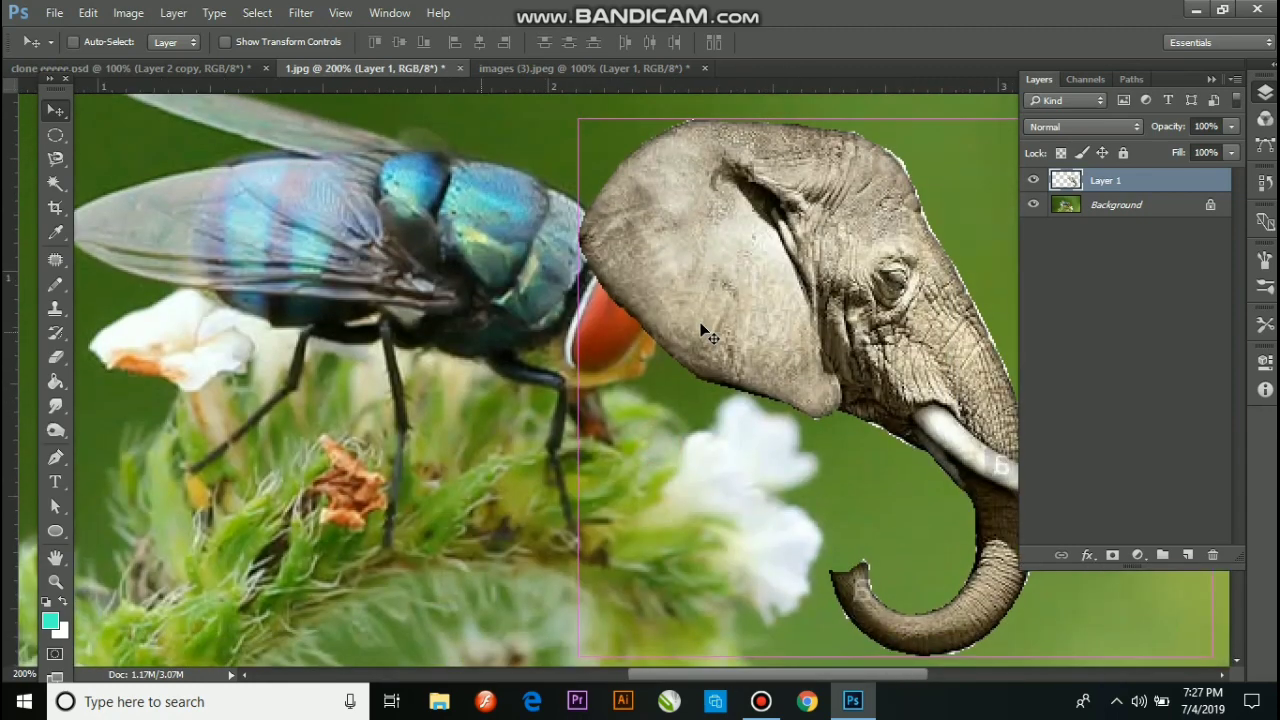
key("ctrl+minus")
- Move the elephant head up clear of the fly, select the Background layer and hide the elephant head's layer
right_click(787, 375)
left_click(808, 388)
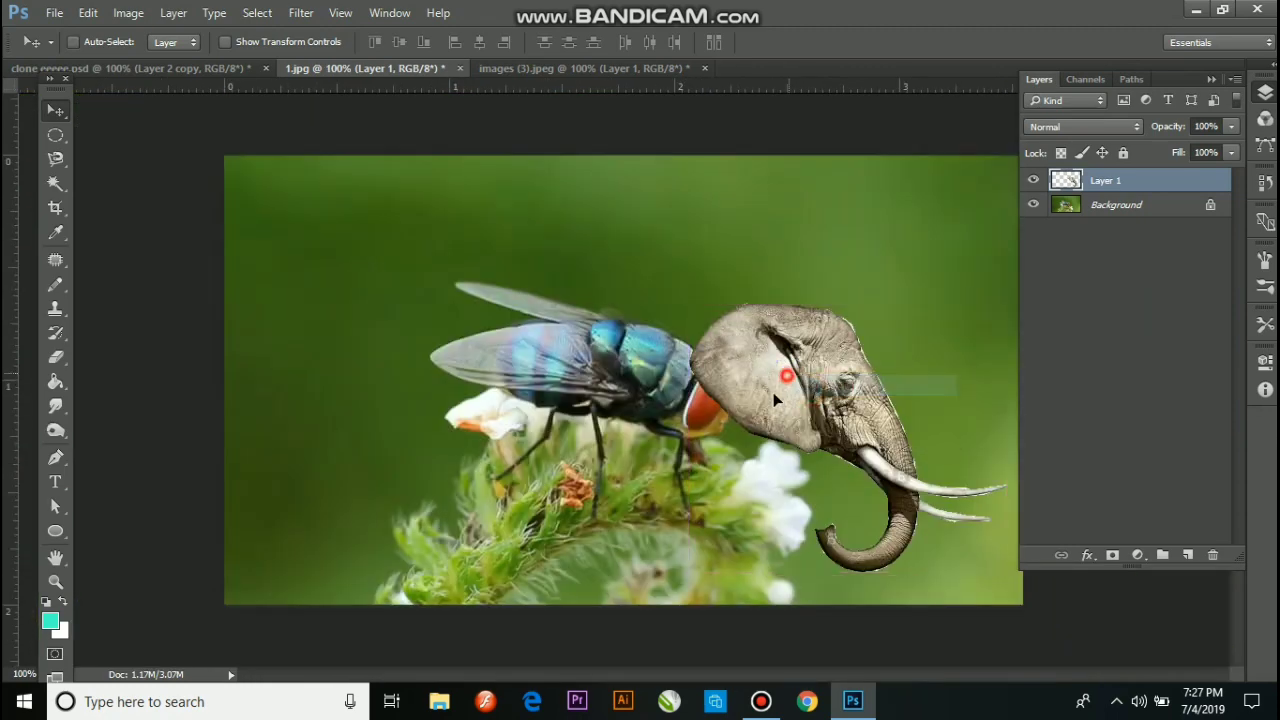
left_click_drag(774, 397, 825, 268)
left_click(1075, 205)
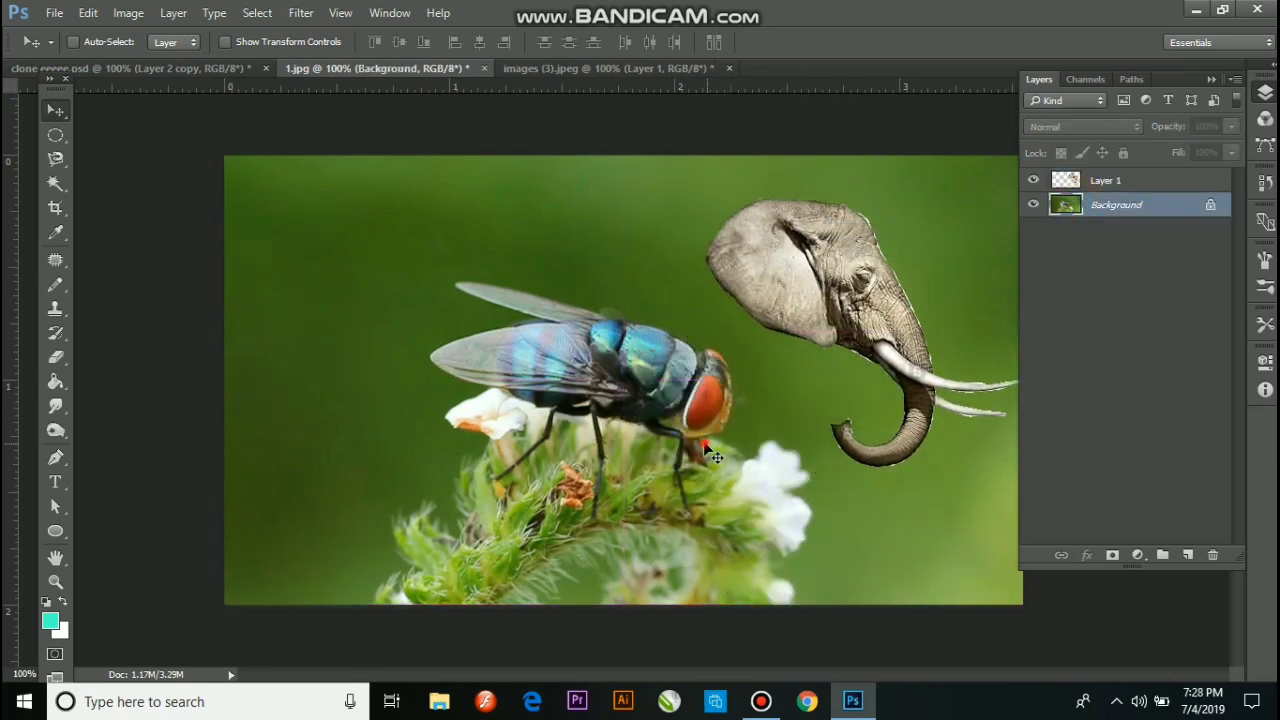
left_click(1034, 181)
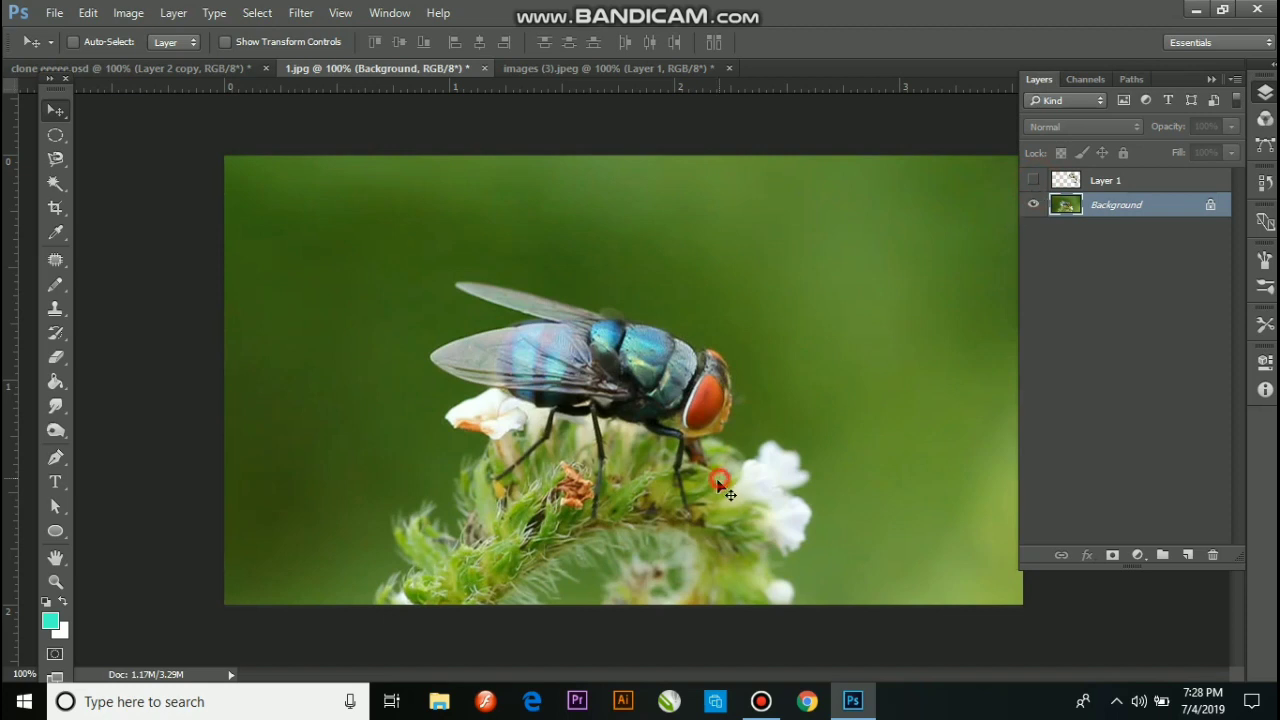
- Convert the Background into a regular layer named Layer 0 and duplicate it
double_click(1123, 210)
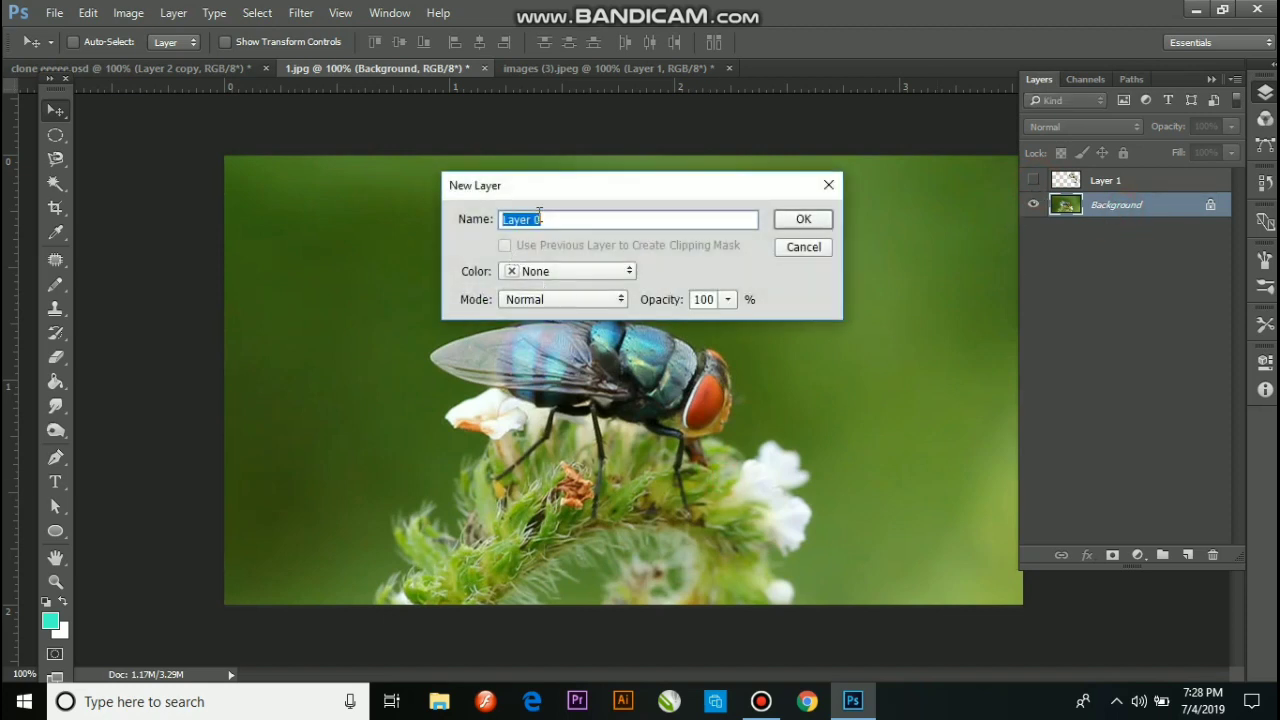
left_click(780, 220)
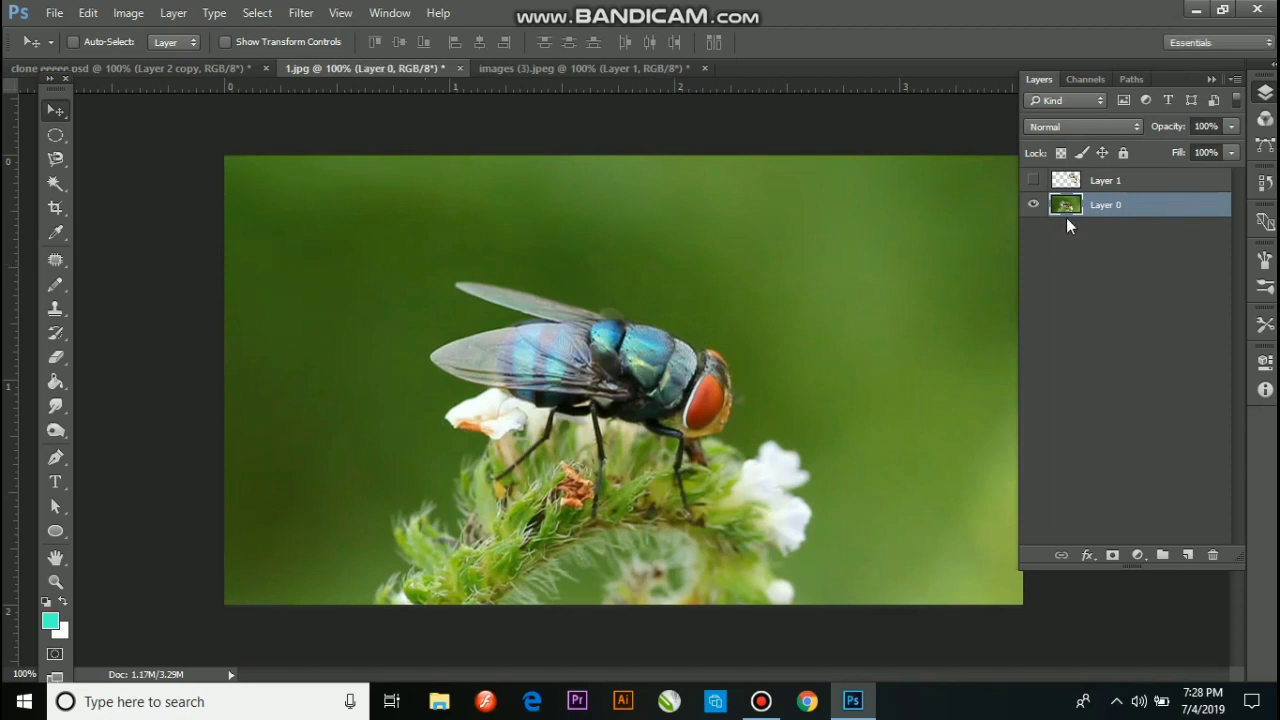
key("ctrl+j")
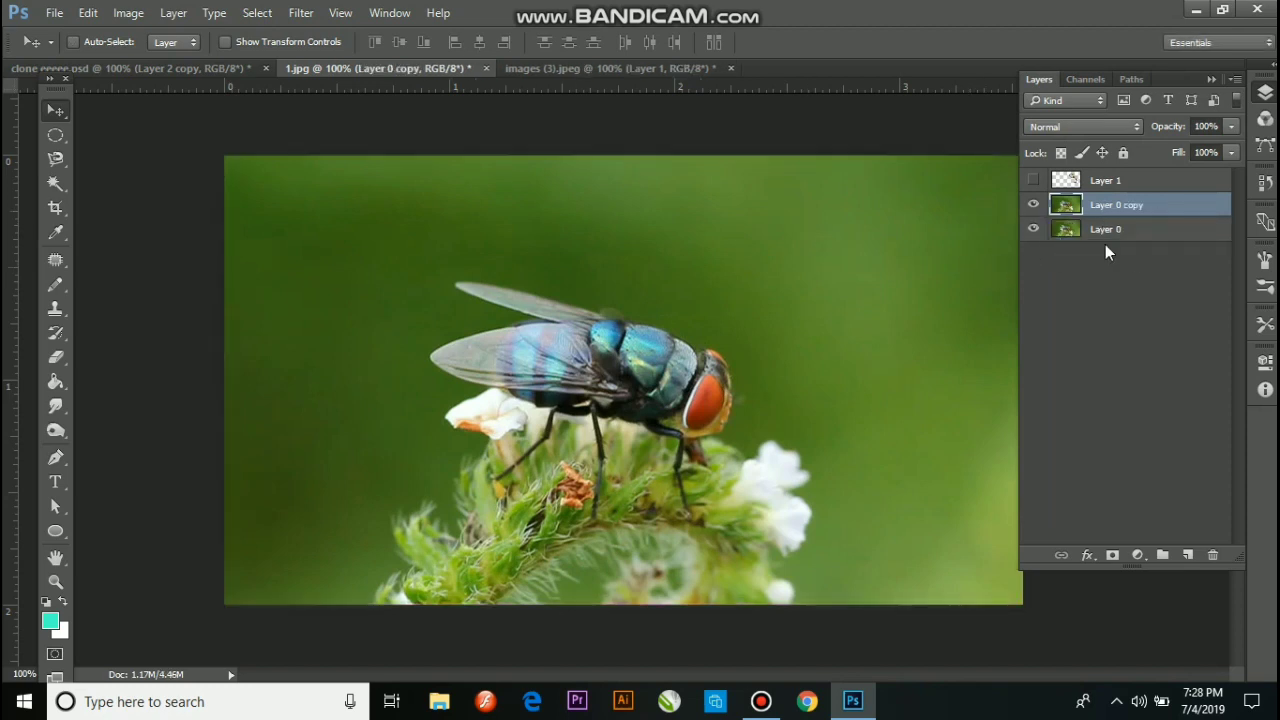
- Hide the duplicate fly layer and select the original Layer 0 for editing
left_click(1035, 206)
left_click(1034, 206)
left_click(1034, 229)
left_click(1035, 211)
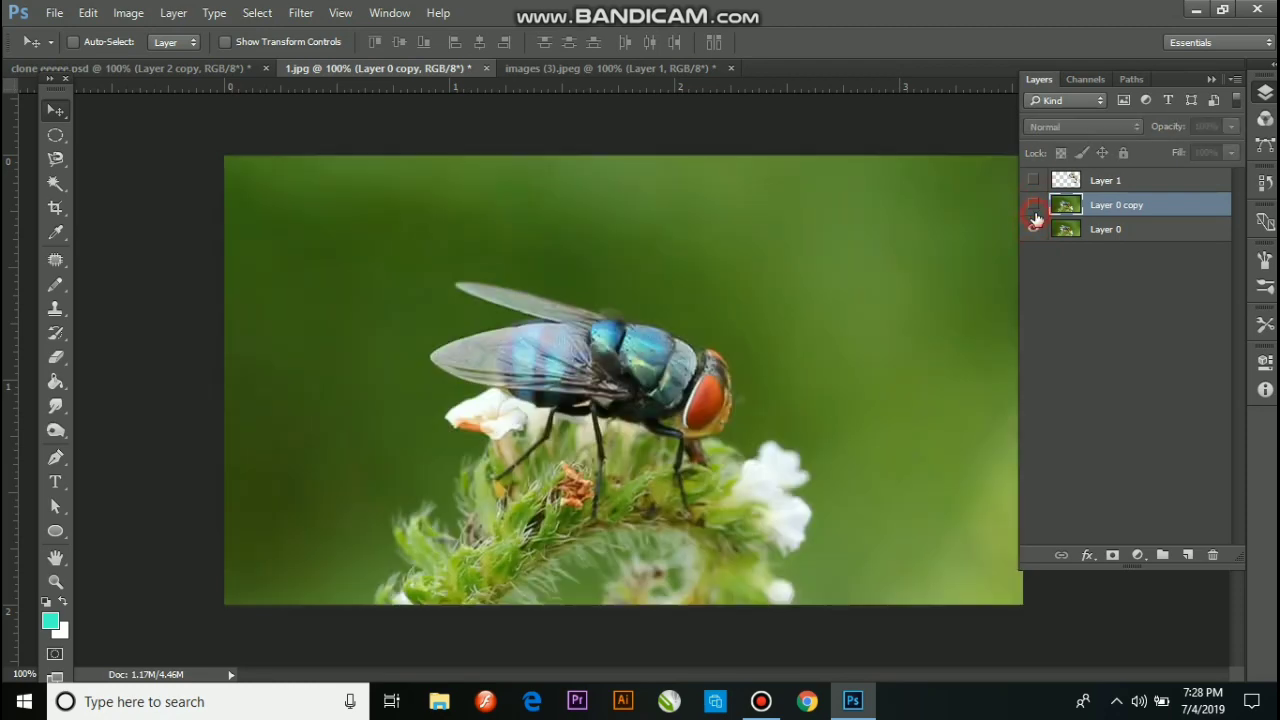
left_click(1105, 232)
- Set the foreground colour to 666633 by sampling the green background beside the fly's head
key("ctrl+plus")
key("ctrl+plus")
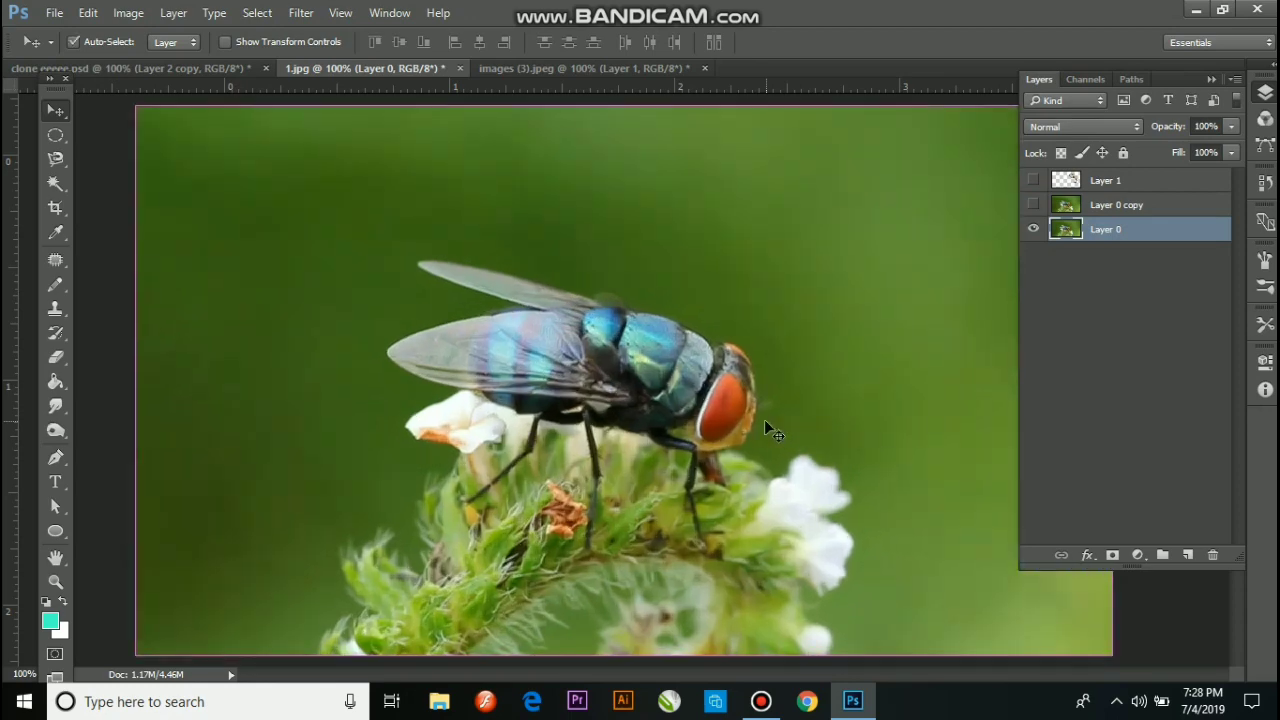
left_click_drag(882, 449, 638, 380)
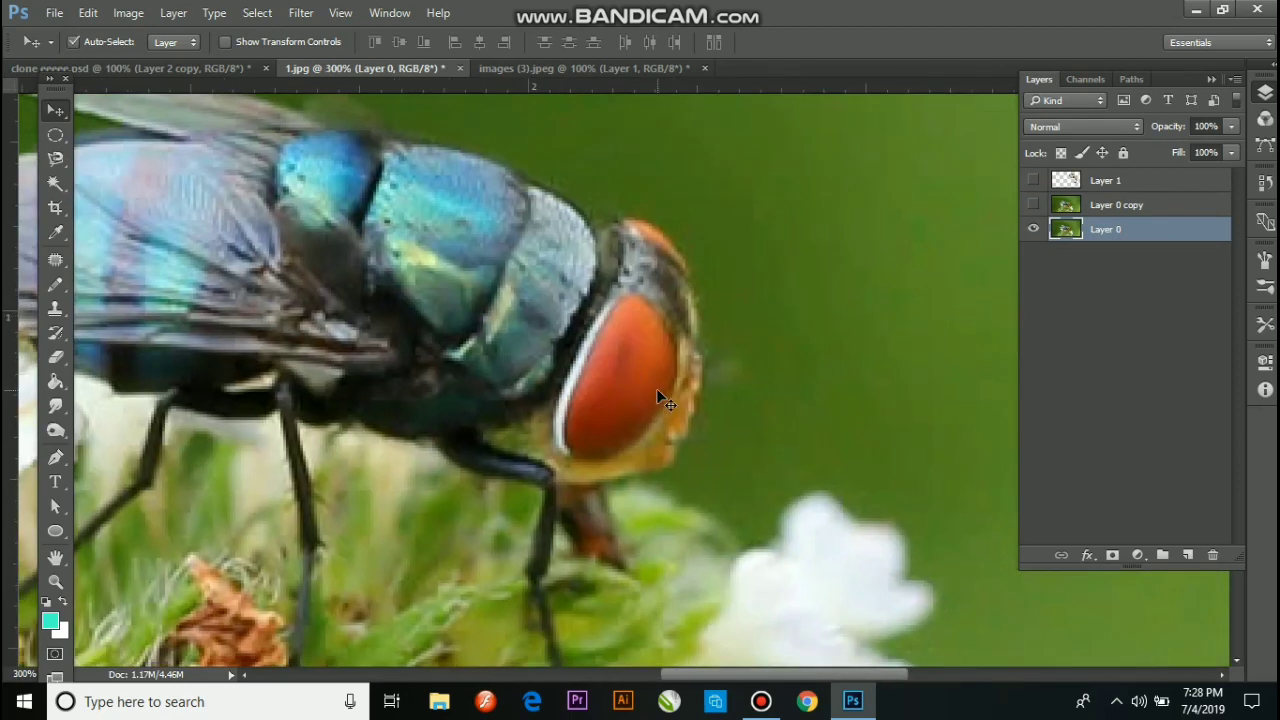
key("ctrl+minus")
left_click_drag(729, 357, 684, 355)
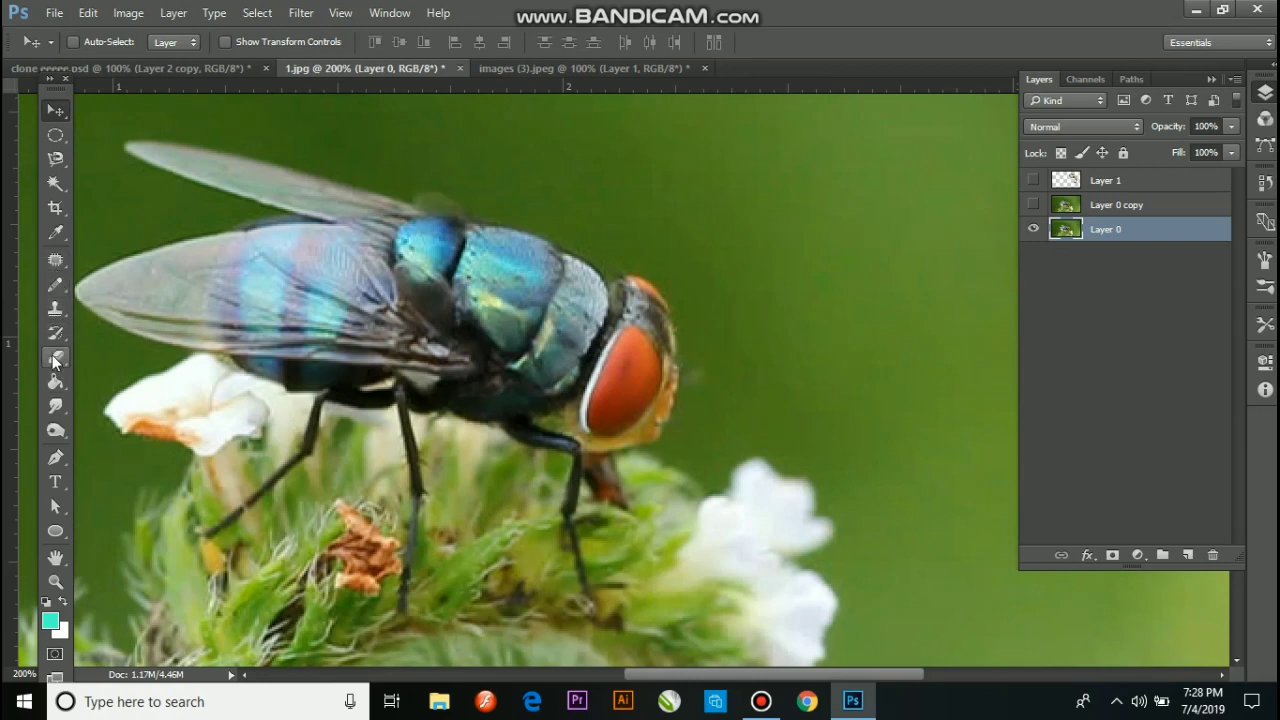
left_click(55, 557)
left_click(50, 619)
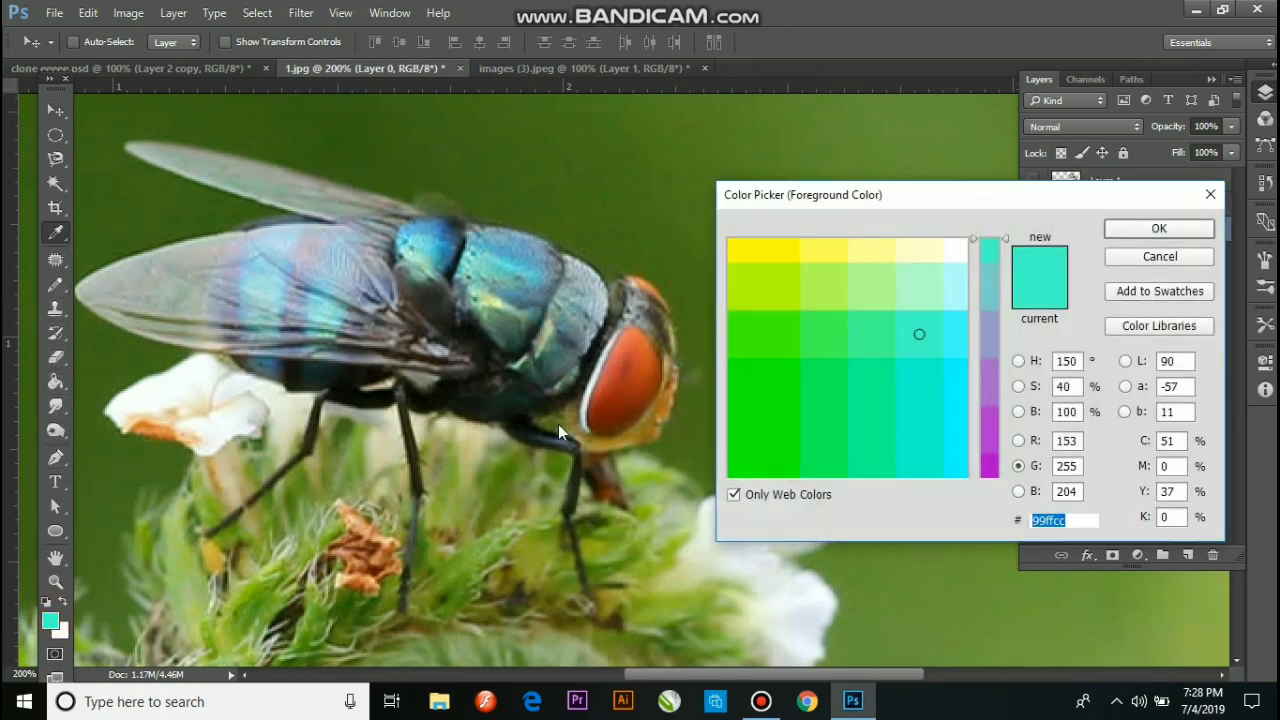
left_click_drag(766, 214, 909, 214)
left_click(704, 315)
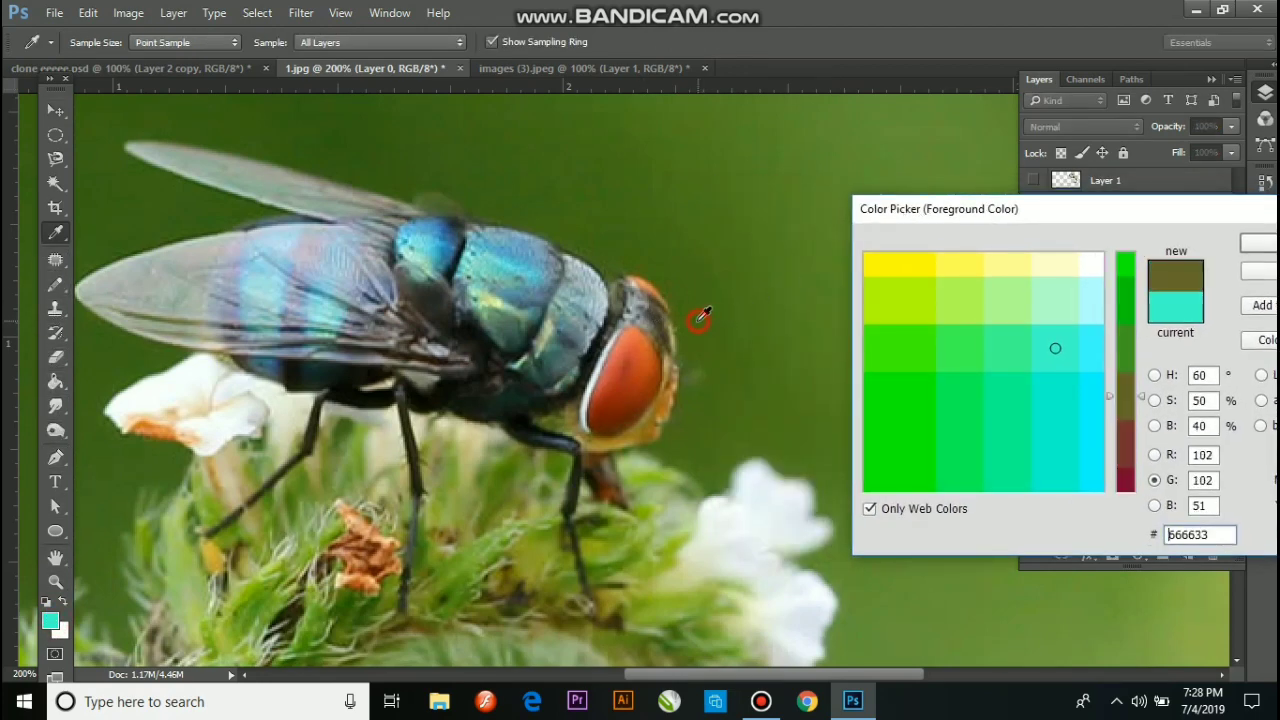
key("Return")
key("v")
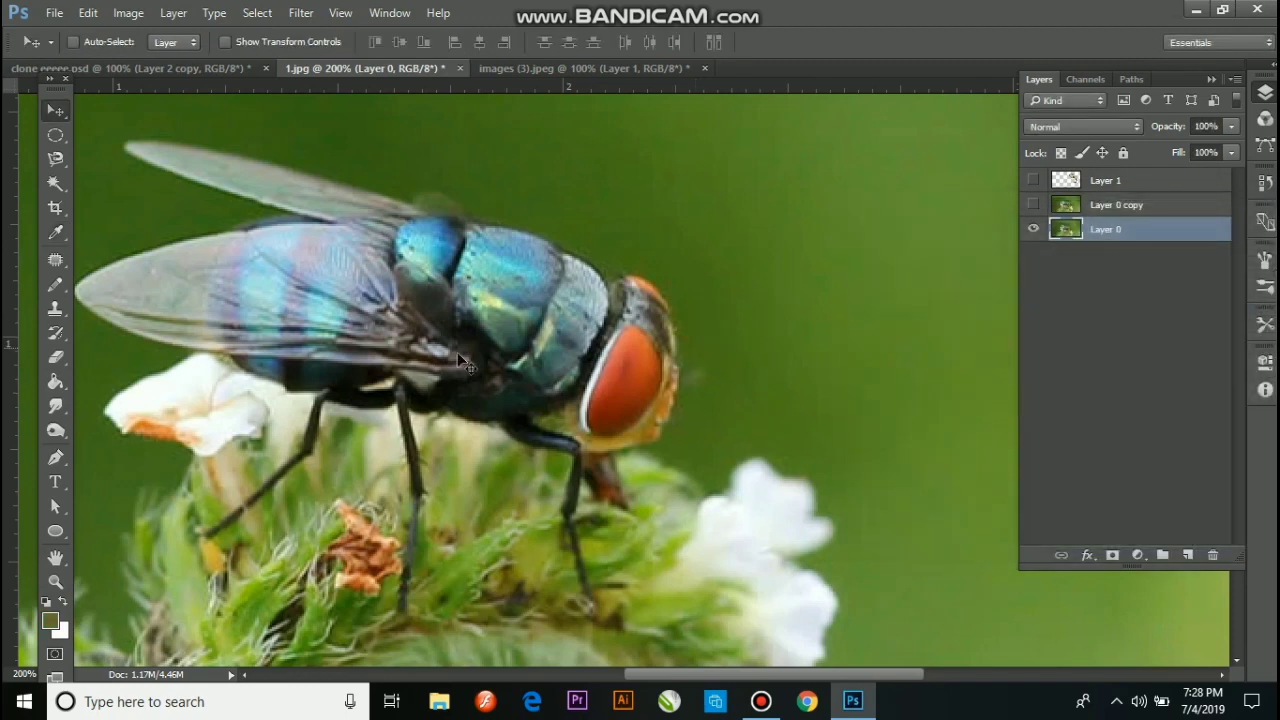
- Try covering the top of the fly's head with a Pencil dab of the sampled colour at size 40
key("b")
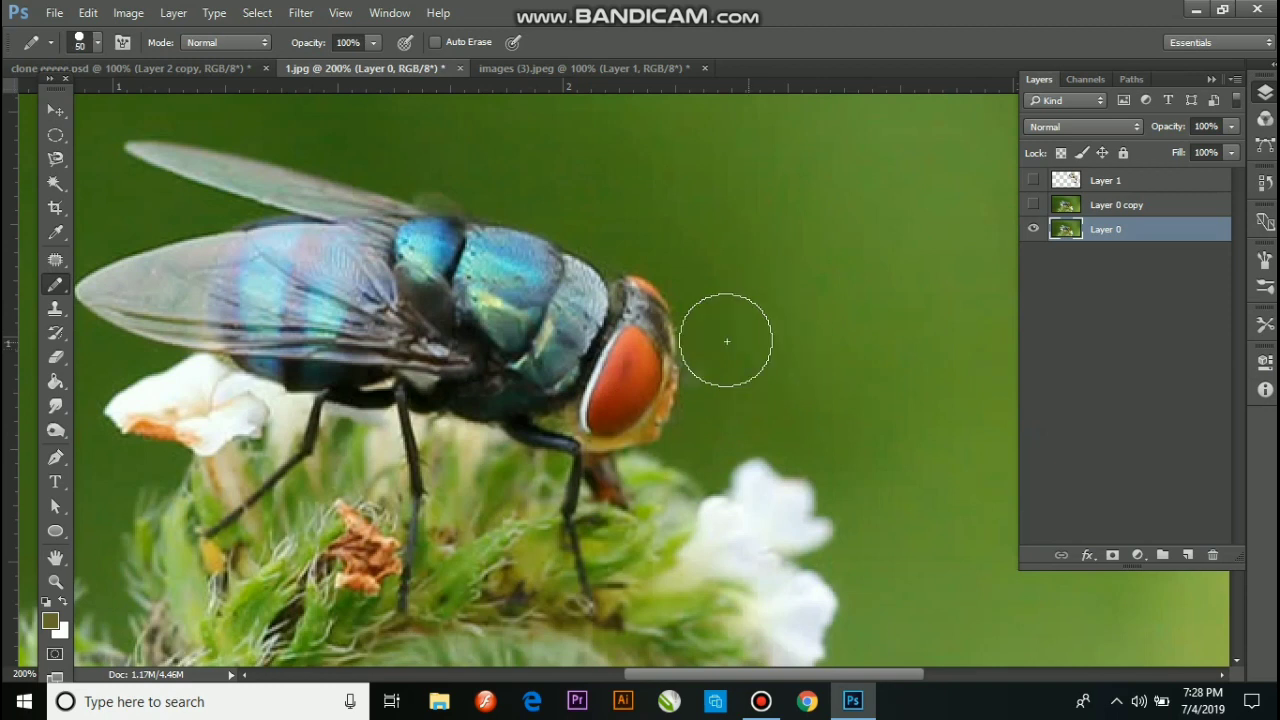
key("bracketleft")
key("bracketleft")
key("bracketleft")
key("bracketleft")
key("bracketleft")
left_click(657, 291)
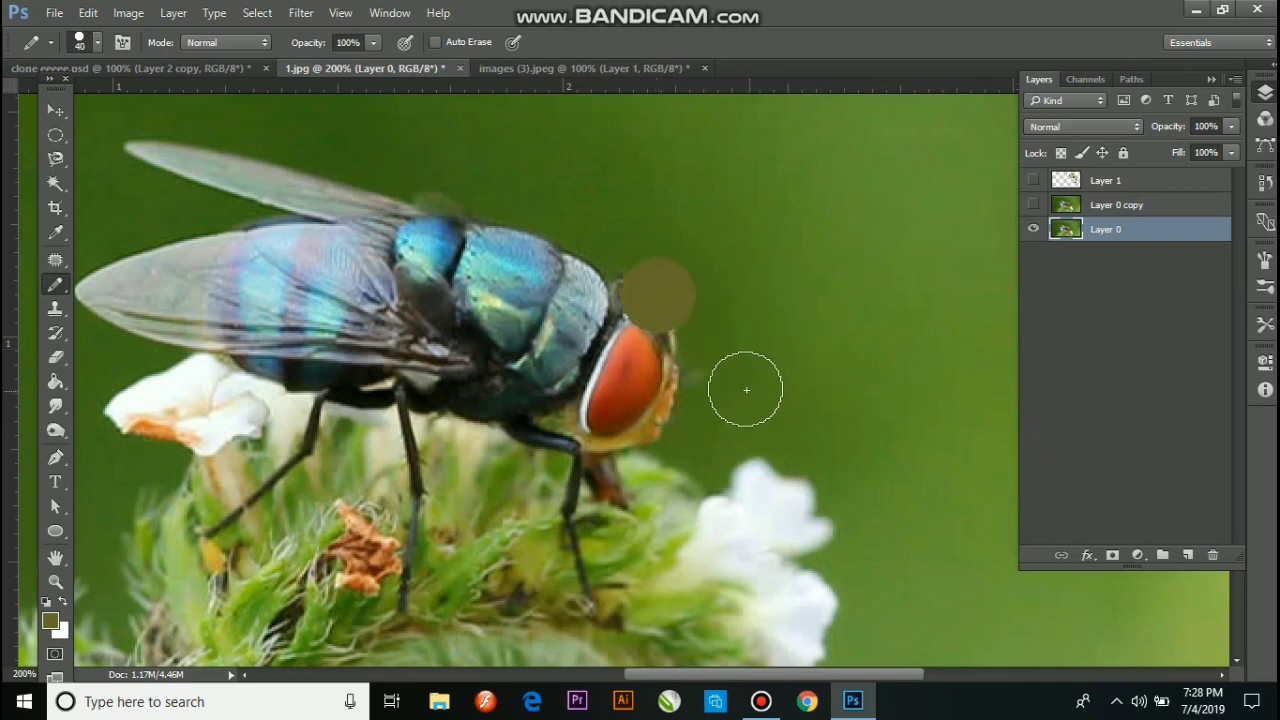
key("ctrl+z")
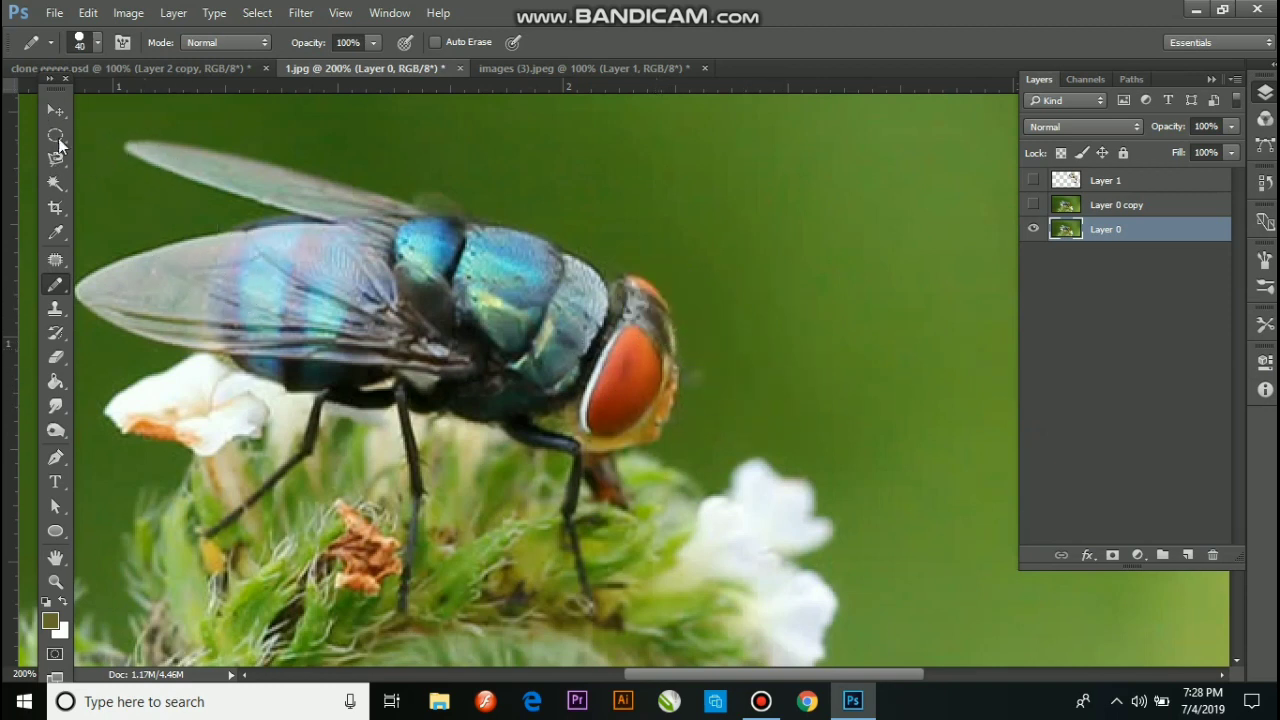
- Clone the green background over the front edge of the fly's head with a size 25 Clone Stamp
left_click(54, 309)
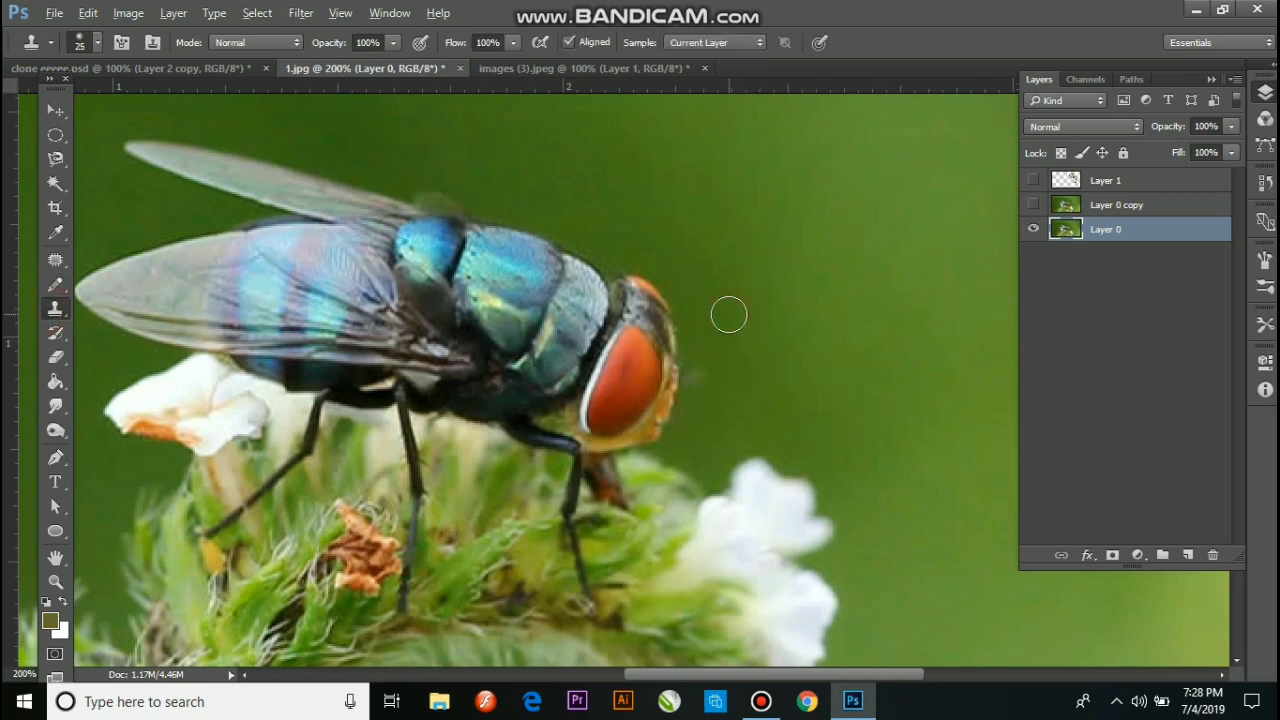
mouse_move(687, 293)
left_mouse_down()
mouse_move(668, 369)
mouse_move(675, 357)
mouse_move(696, 376)
mouse_move(673, 410)
mouse_move(713, 389)
left_mouse_up()
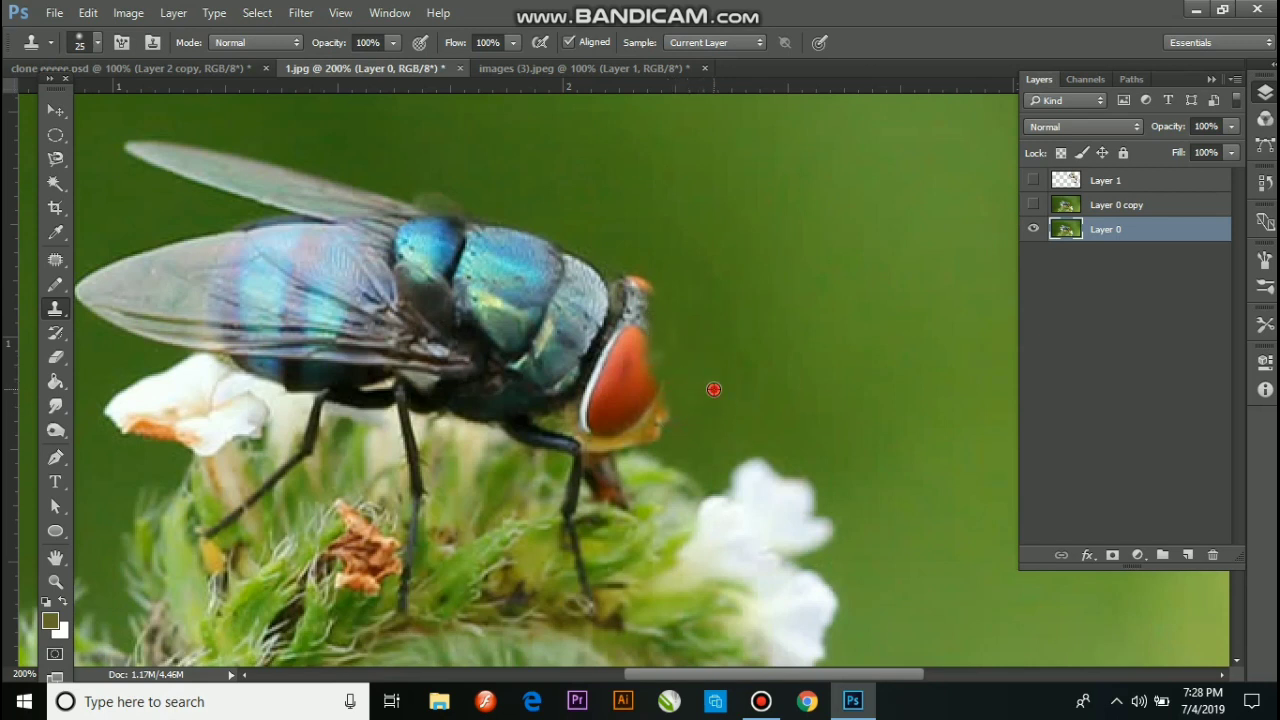
mouse_move(674, 428)
left_mouse_down()
mouse_move(679, 261)
mouse_move(633, 288)
mouse_move(676, 332)
mouse_move(661, 287)
mouse_move(660, 421)
left_mouse_up()
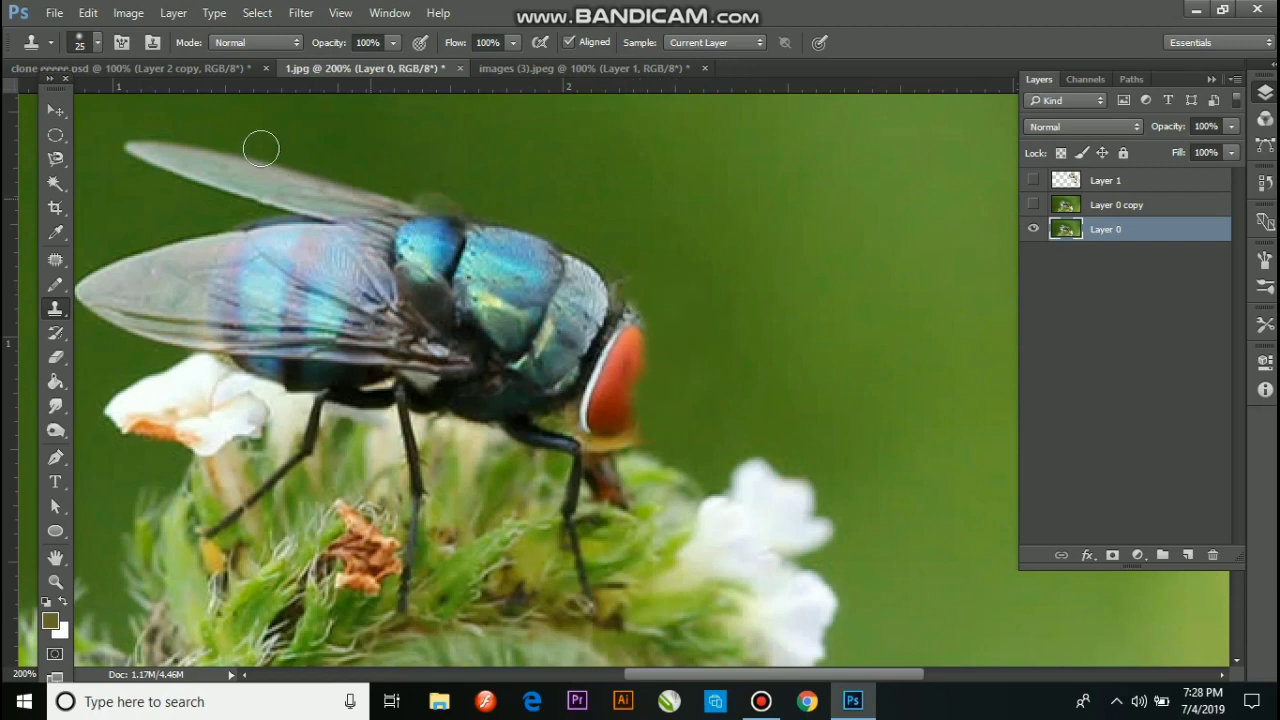
- Show Layer 1, make it active and move the elephant head over the fly's head
left_click(56, 109)
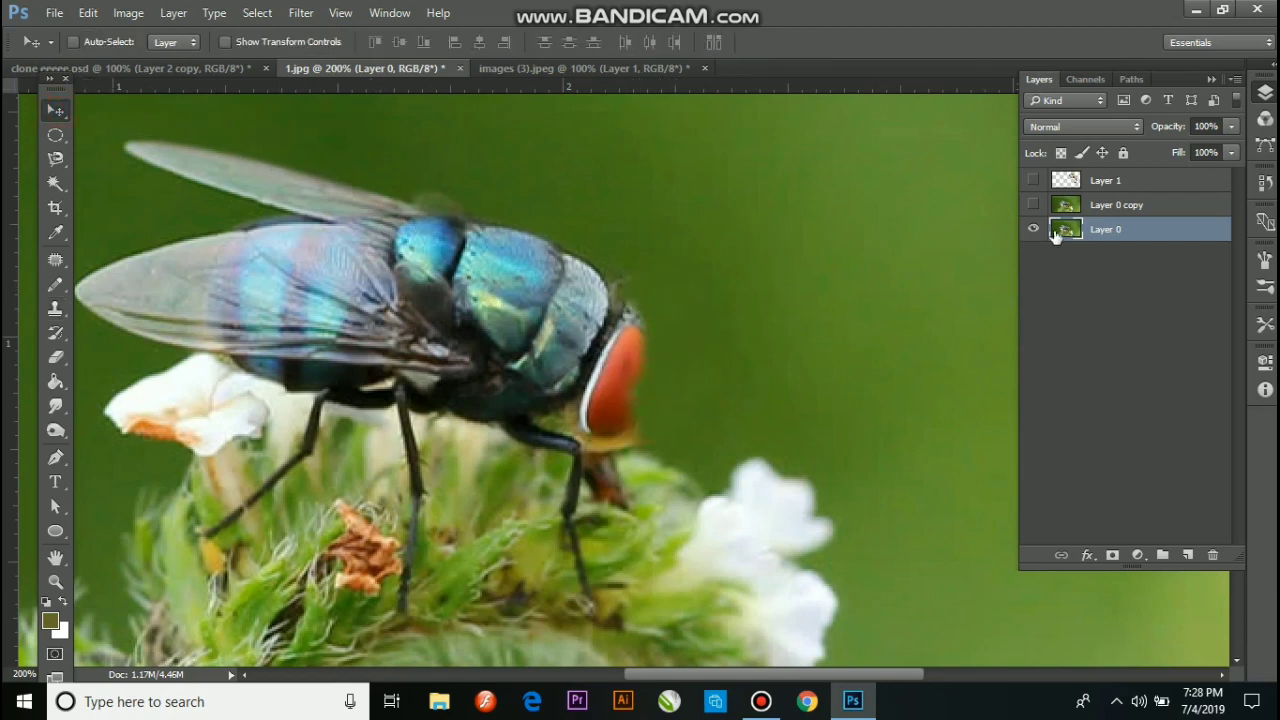
left_click(1034, 181)
right_click(850, 212)
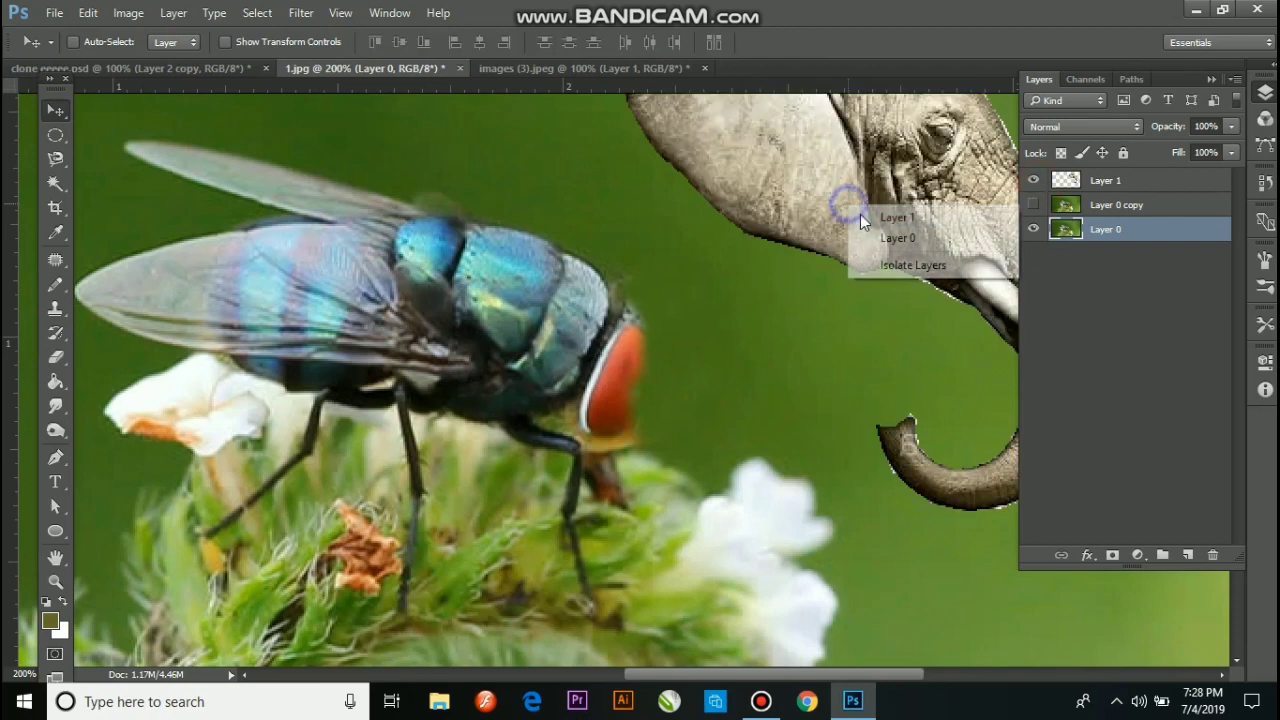
left_click(885, 216)
left_click_drag(862, 187, 746, 416)
key("ctrl+minus")
key("ctrl+plus")
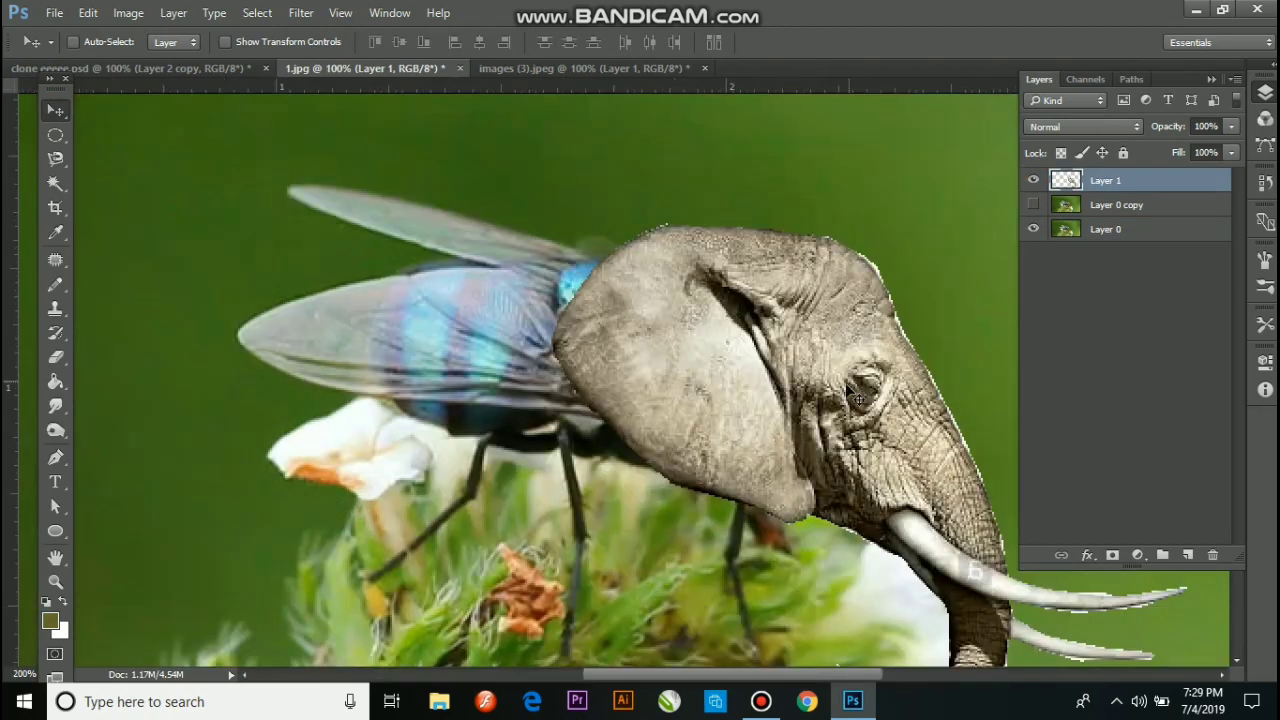
- Scale the elephant head down to about 78% with Free Transform
key("ctrl+t")
key("ctrl+minus")
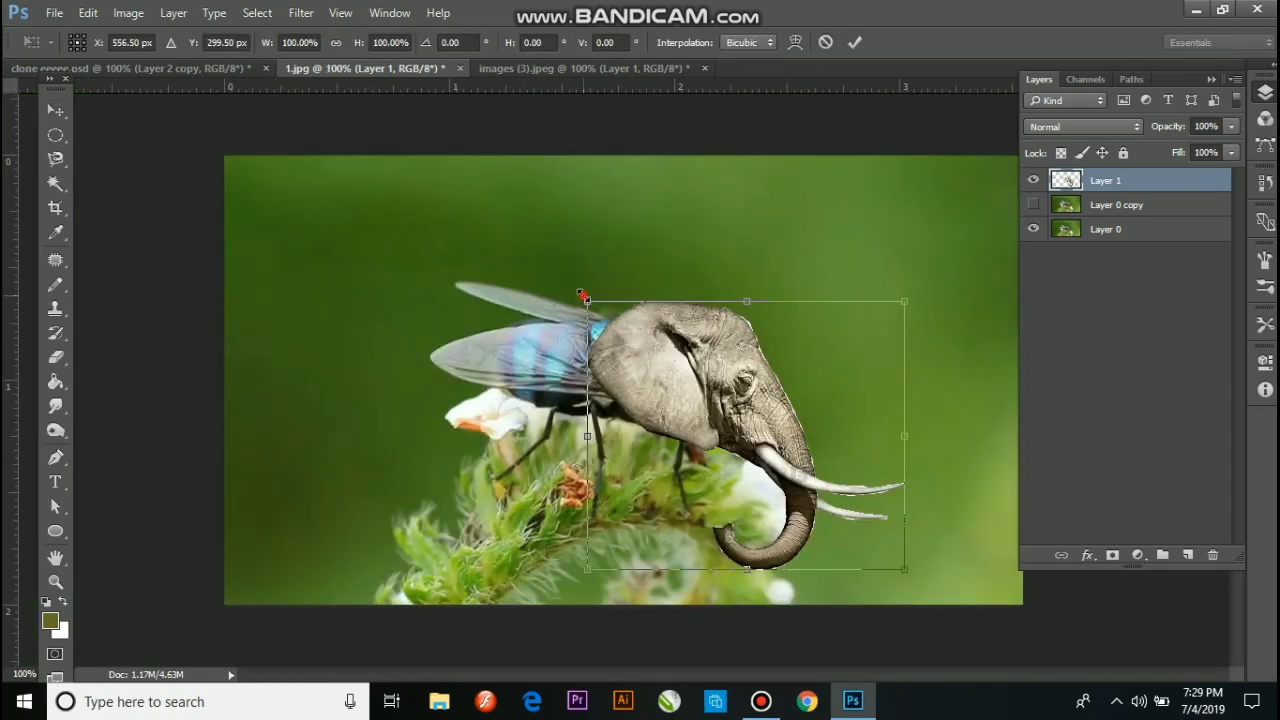
left_click_drag(584, 297, 652, 356)
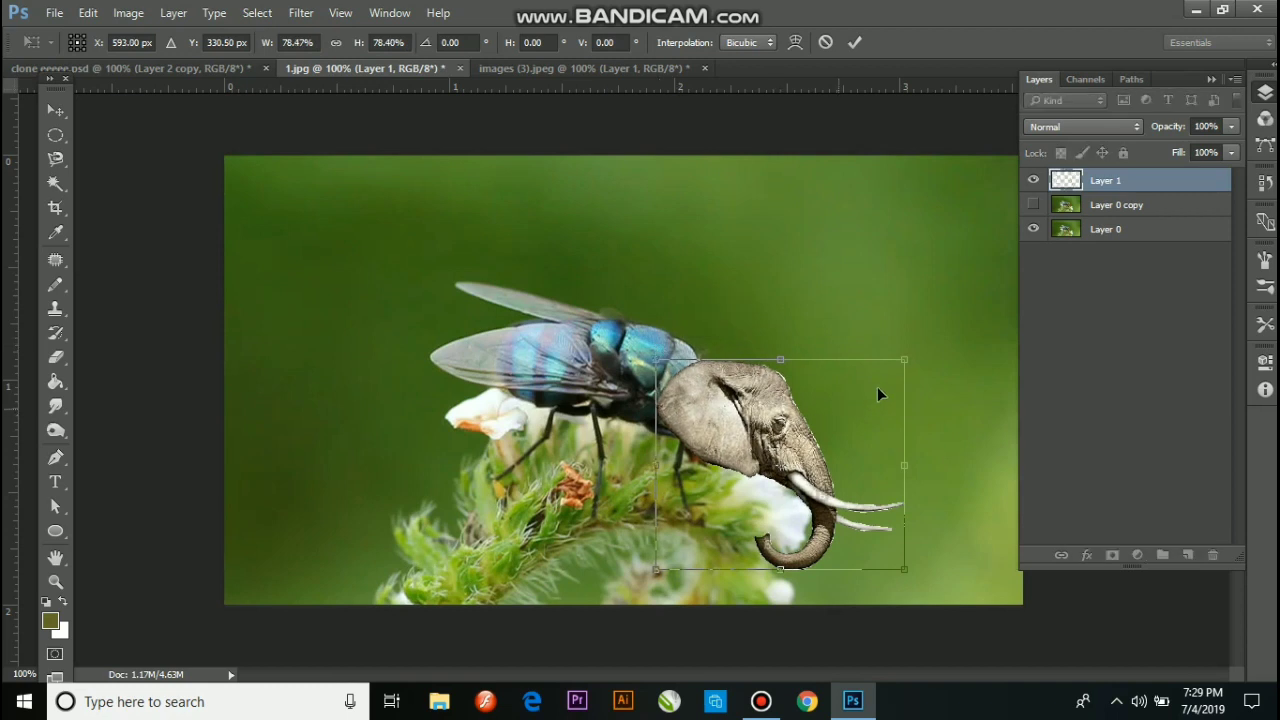
key("Return")
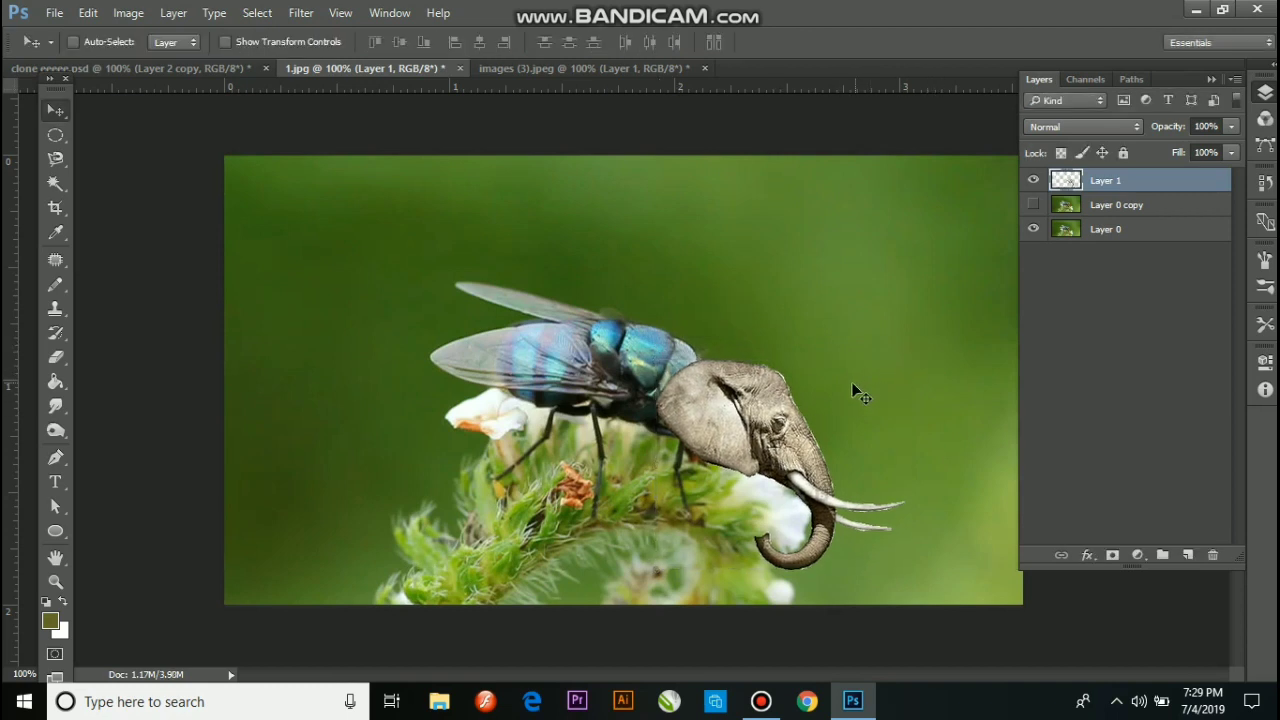
- Scale the elephant head to about 80%, rotate it about 14.8° clockwise and reposition it against the fly's body
key("ctrl+t")
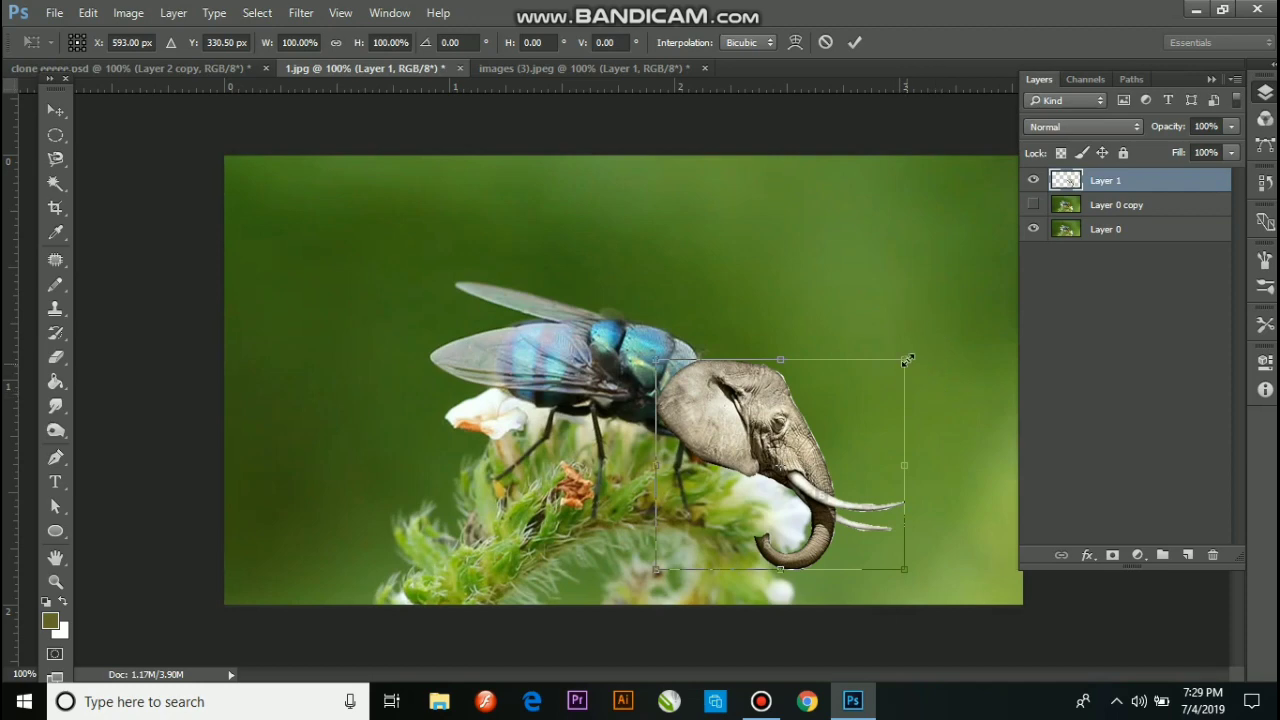
mouse_move(908, 360)
left_mouse_down()
mouse_move(894, 343)
mouse_move(897, 369)
left_mouse_up()
key("ctrl+plus")
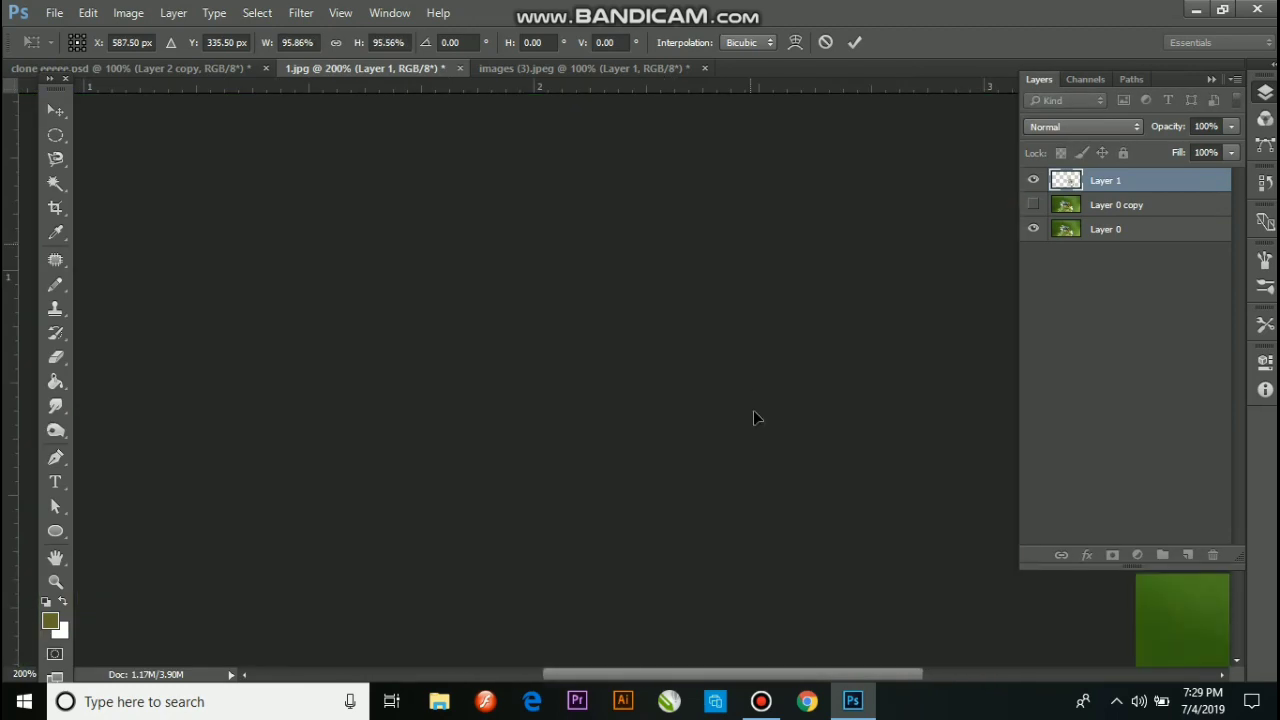
key("ctrl+minus")
left_click_drag(753, 413, 748, 359)
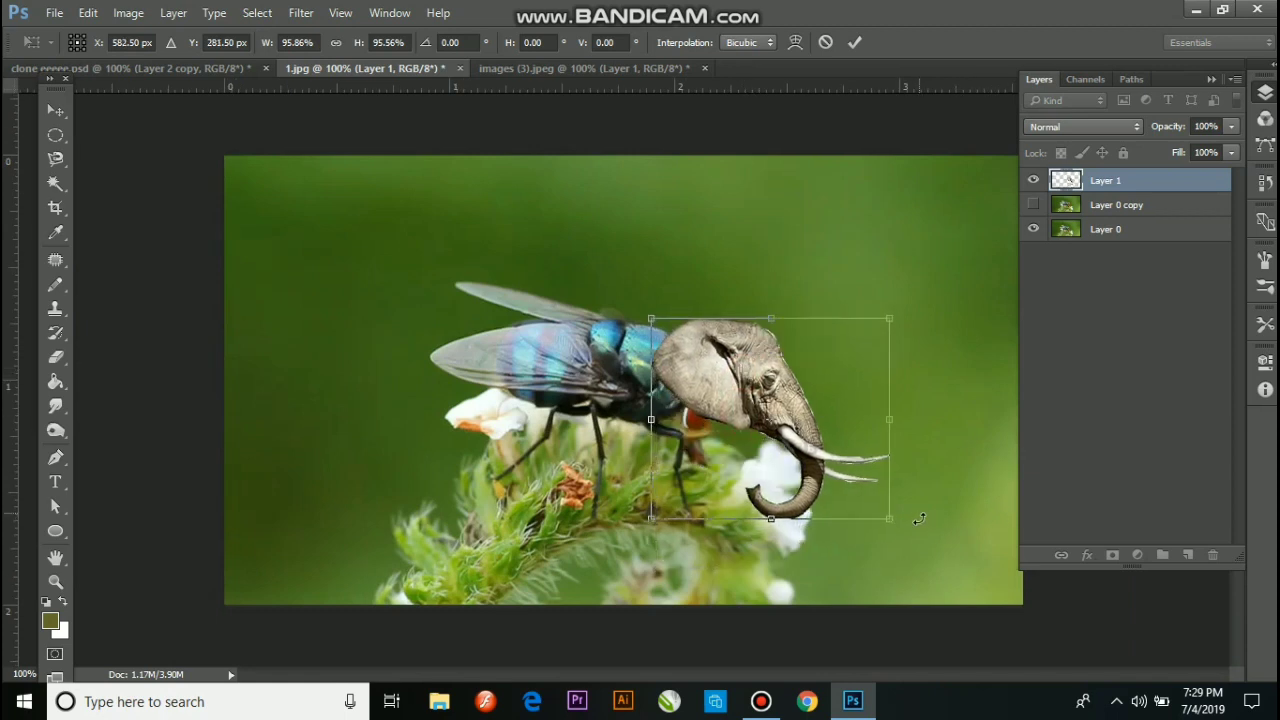
left_click_drag(916, 531, 903, 557)
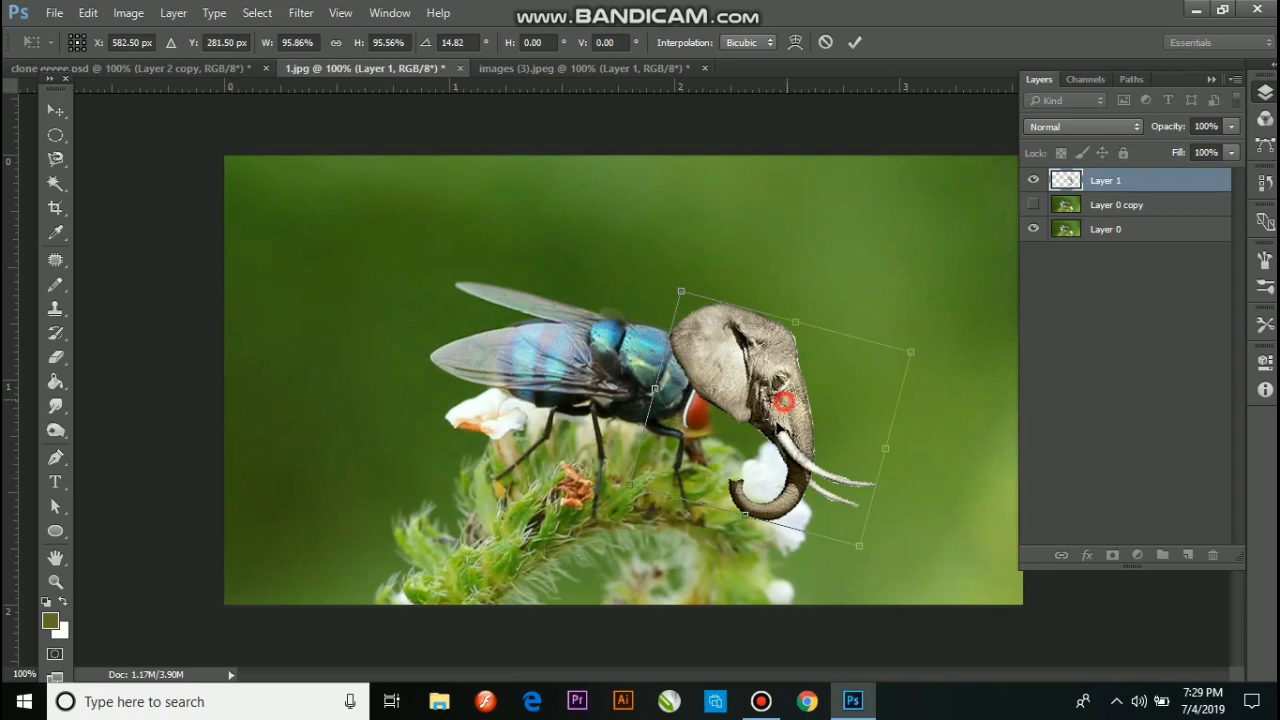
left_click_drag(784, 402, 722, 428)
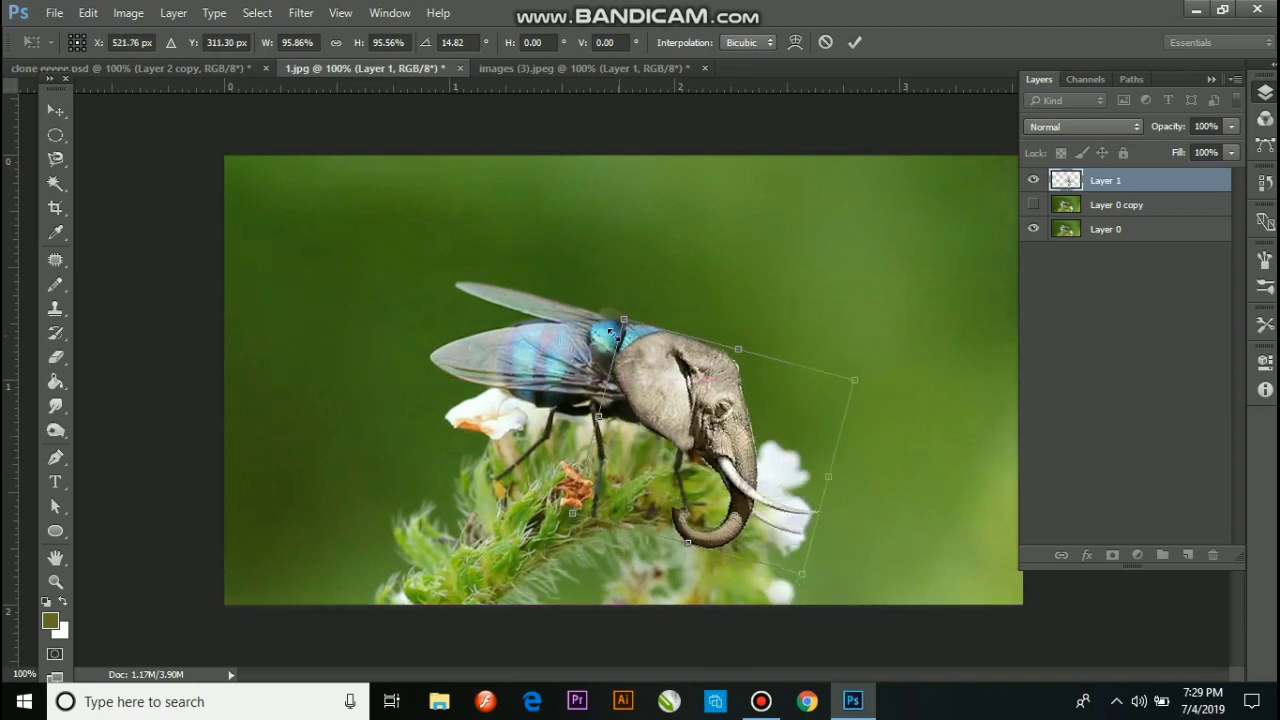
left_click_drag(626, 322, 655, 359)
key("Return")
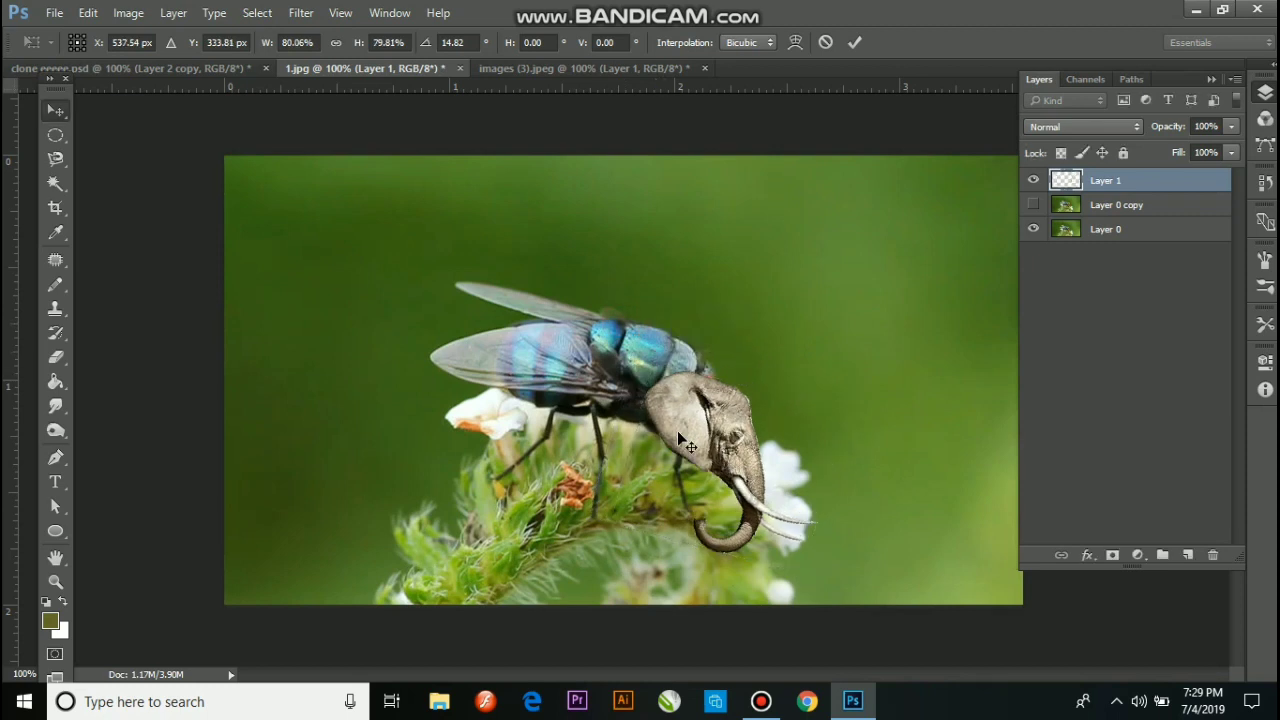
- Move the elephant head up onto the fly's neck and shrink it further to suit the body
left_click_drag(705, 444, 703, 392)
key("ctrl+t")
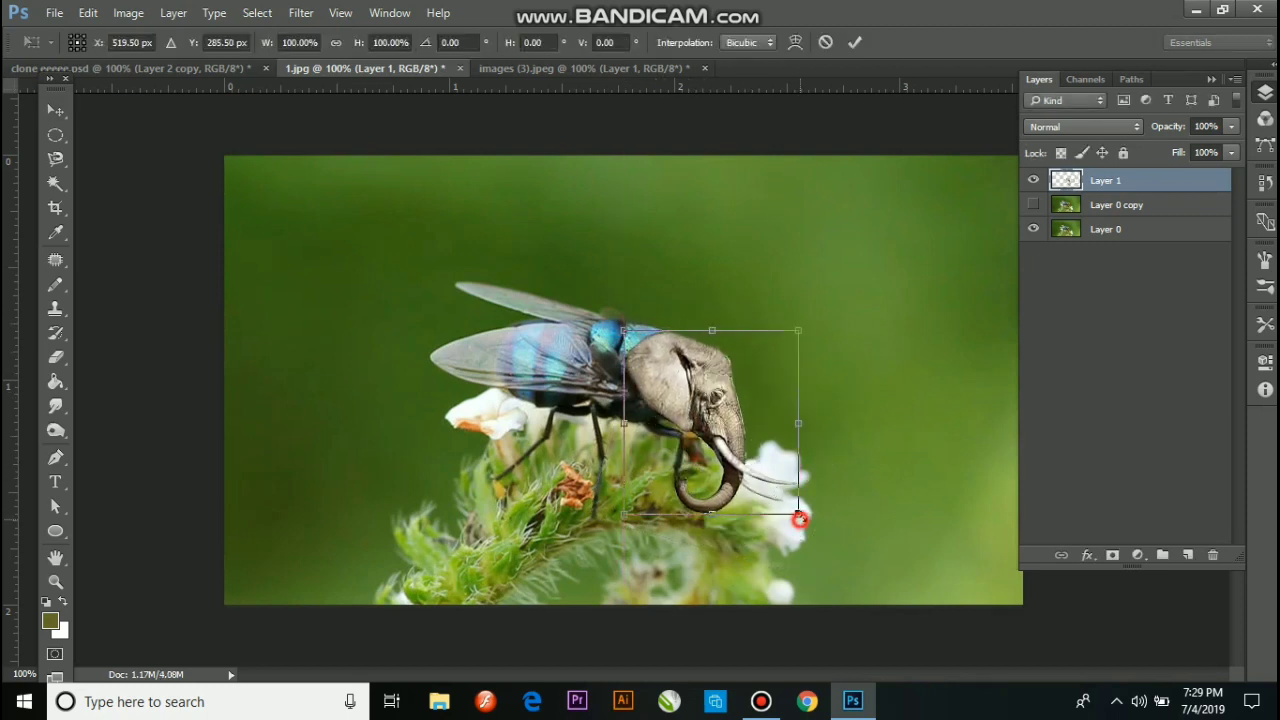
left_click_drag(799, 518, 774, 487)
key("Return")
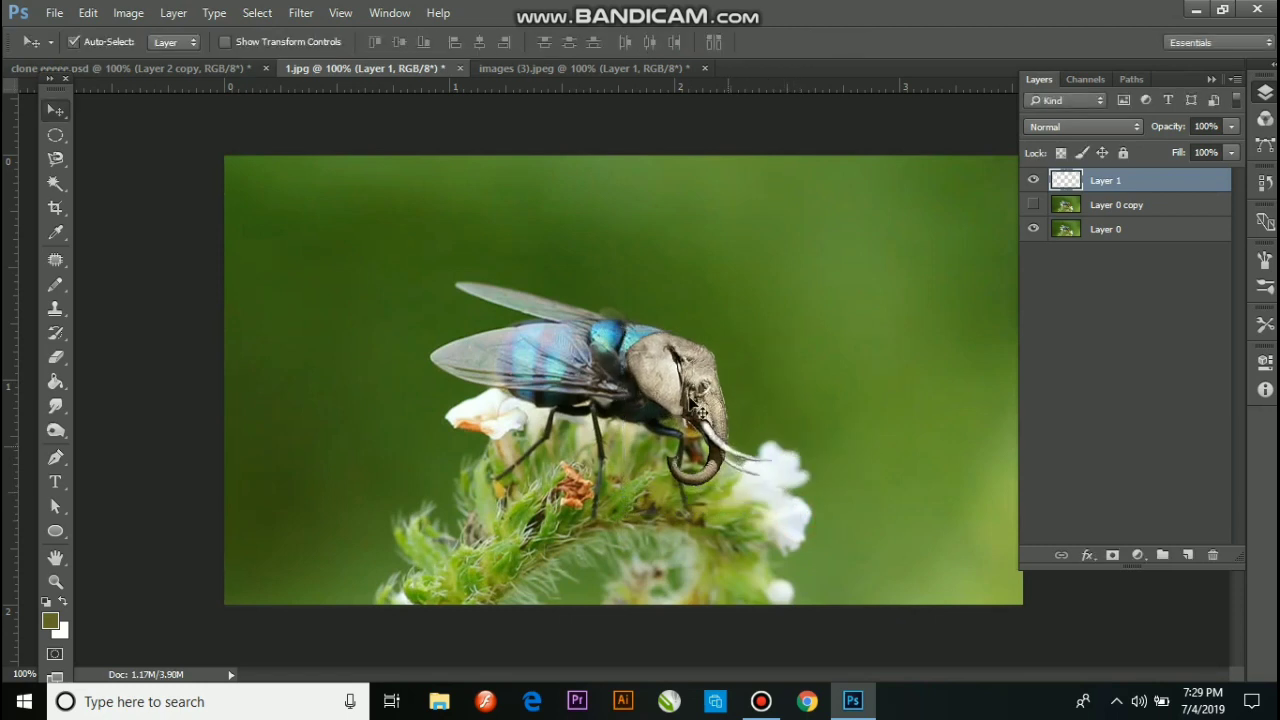
mouse_move(690, 400)
left_mouse_down()
mouse_move(706, 404)
mouse_move(690, 399)
left_mouse_up()
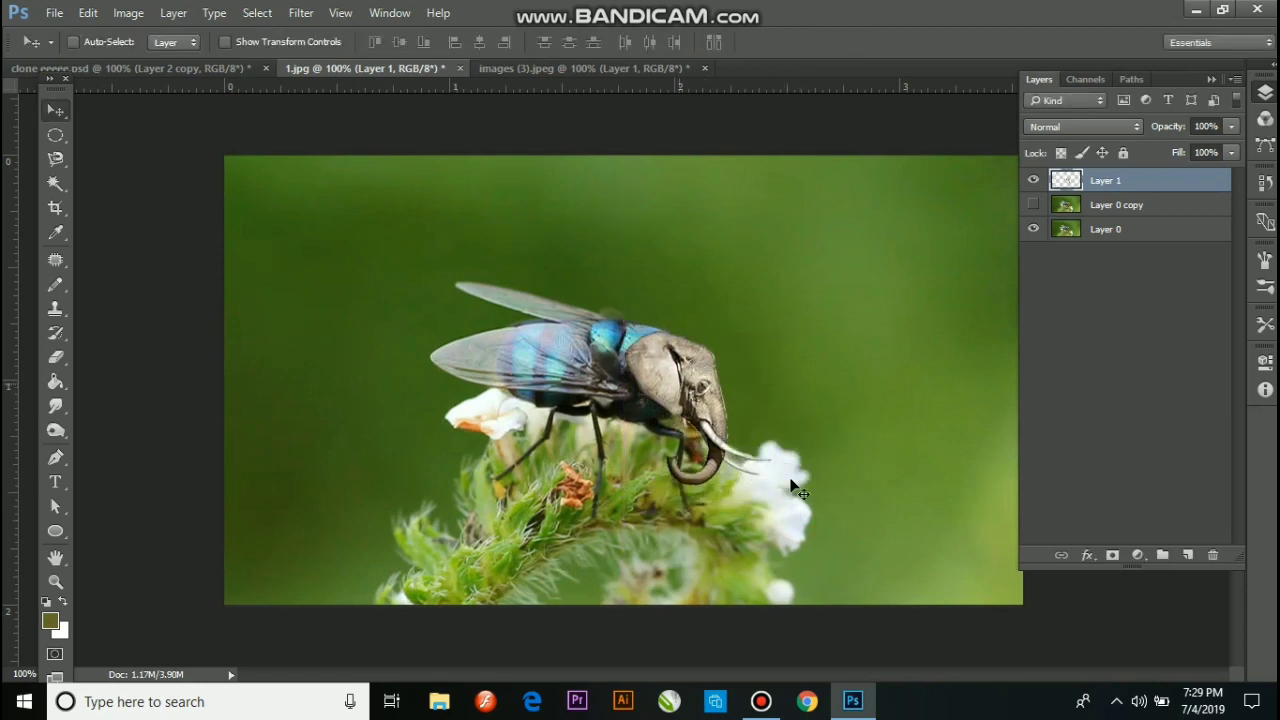
- Nudge the elephant head a few pixels left and up to align it with the fly's body
key("Left")
key("Left")
key("Left")
key("Up")
key("Up")
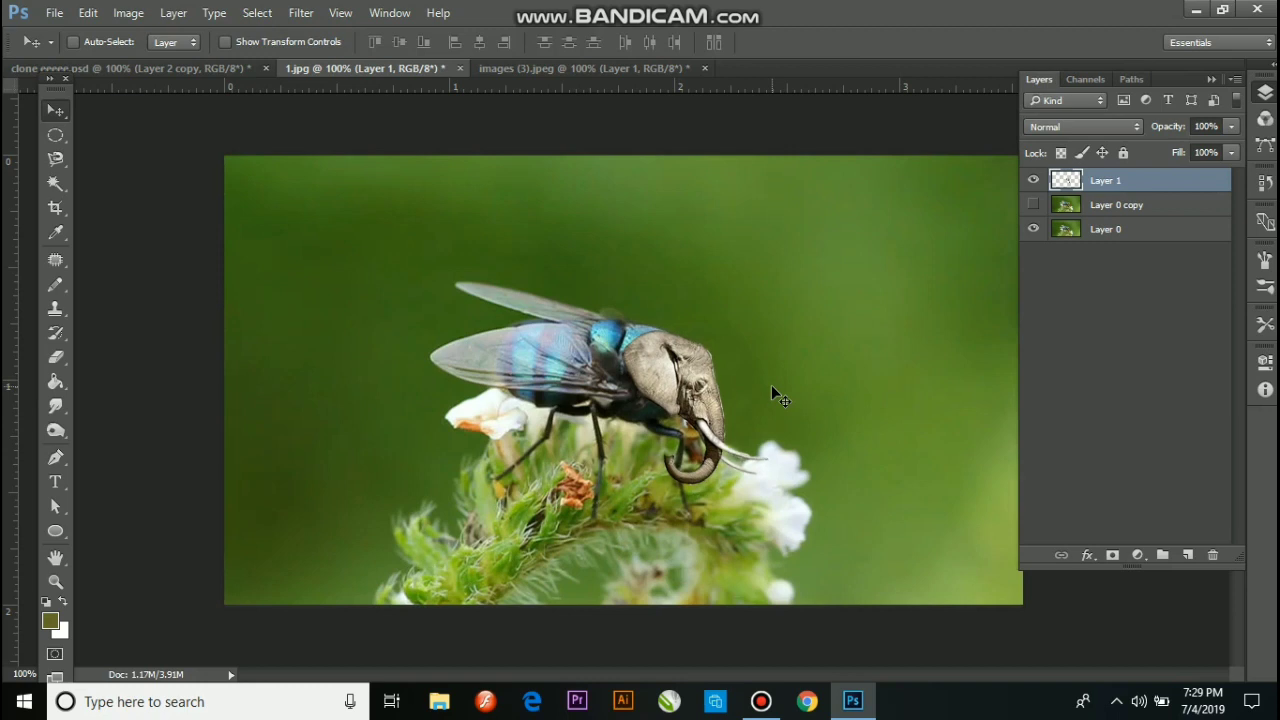
key("Up")
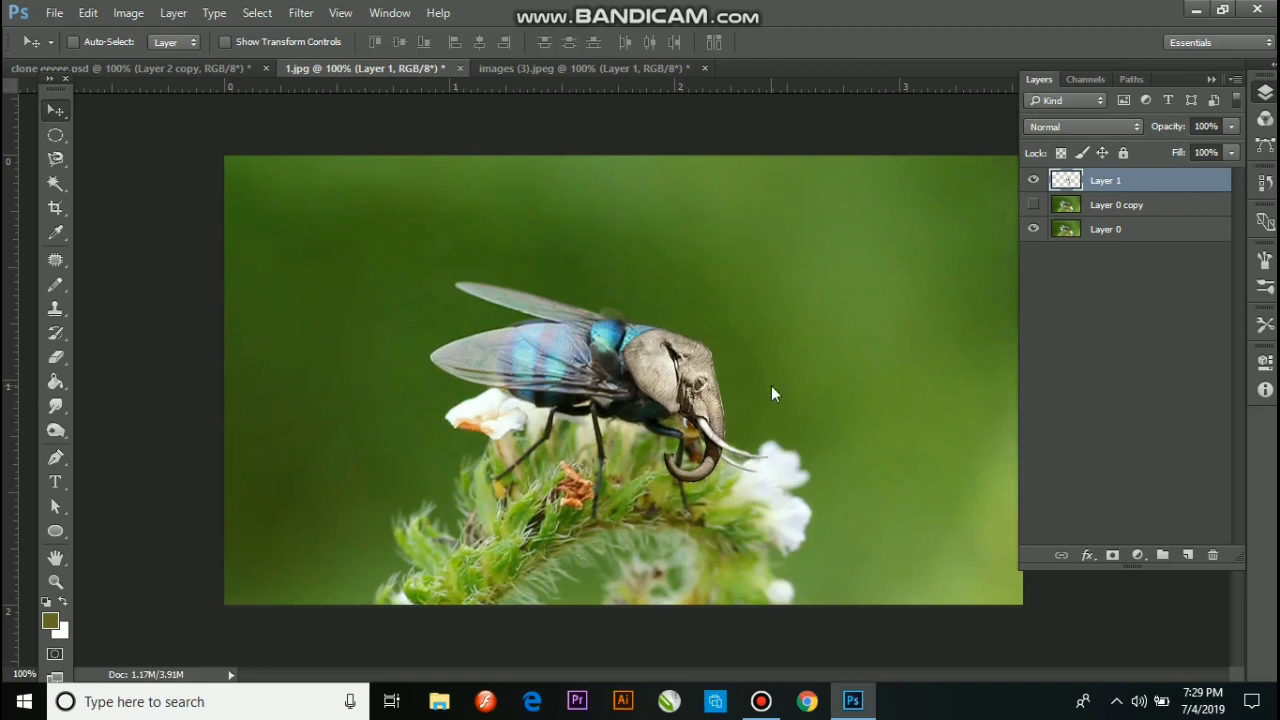
left_click(718, 420)
- Hide Layer 1 and make Layer 0 active for Clone Stamp retouching of the fly's head
left_click(1033, 180)
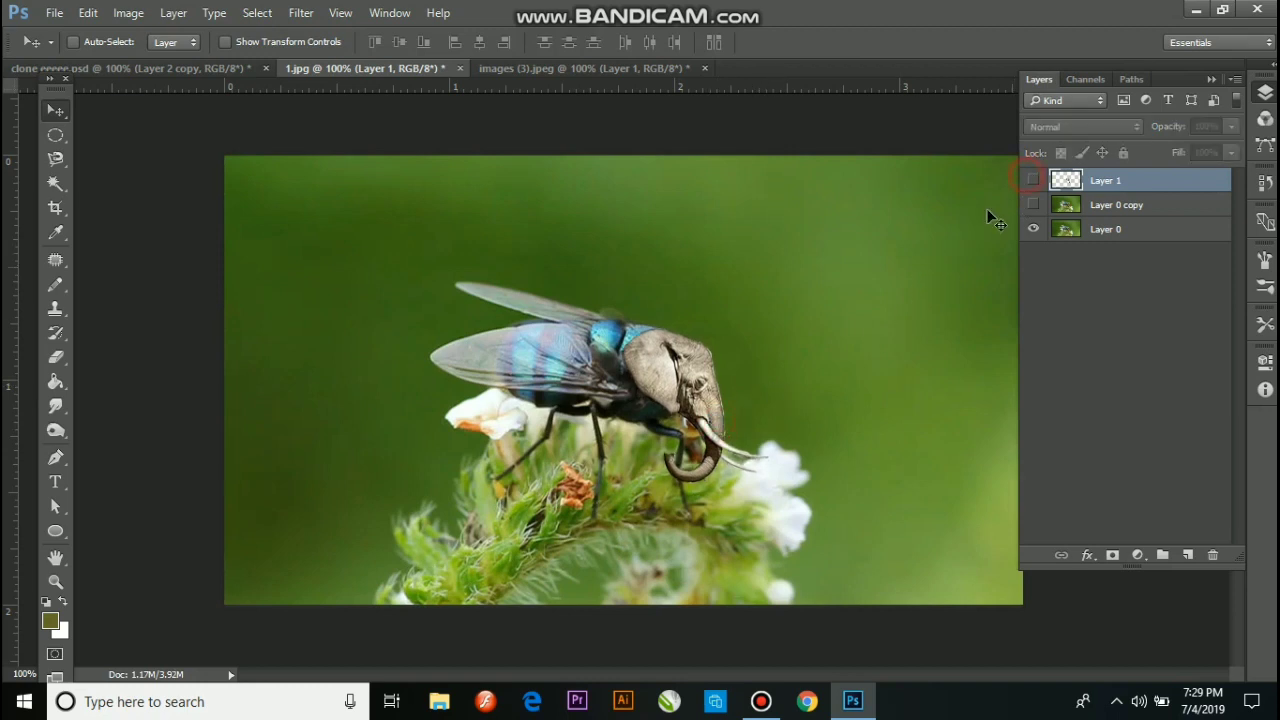
scroll(695, 422, "up", 5)
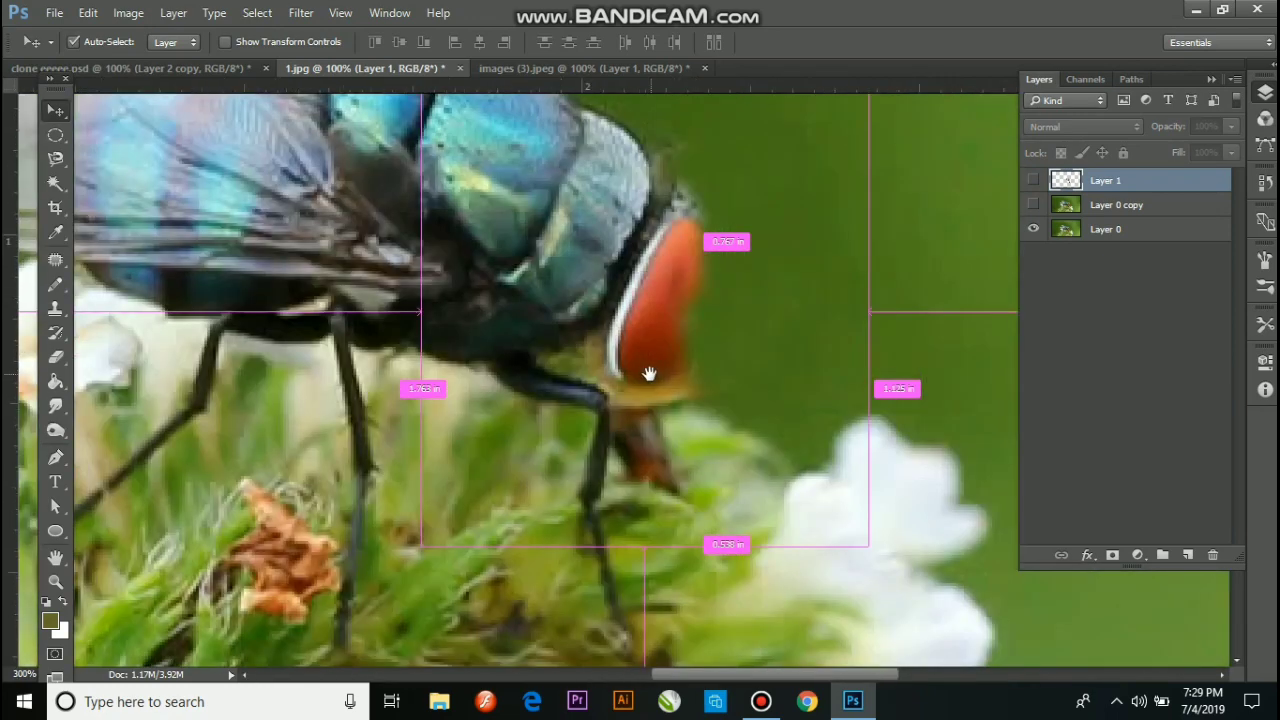
left_click(1080, 230)
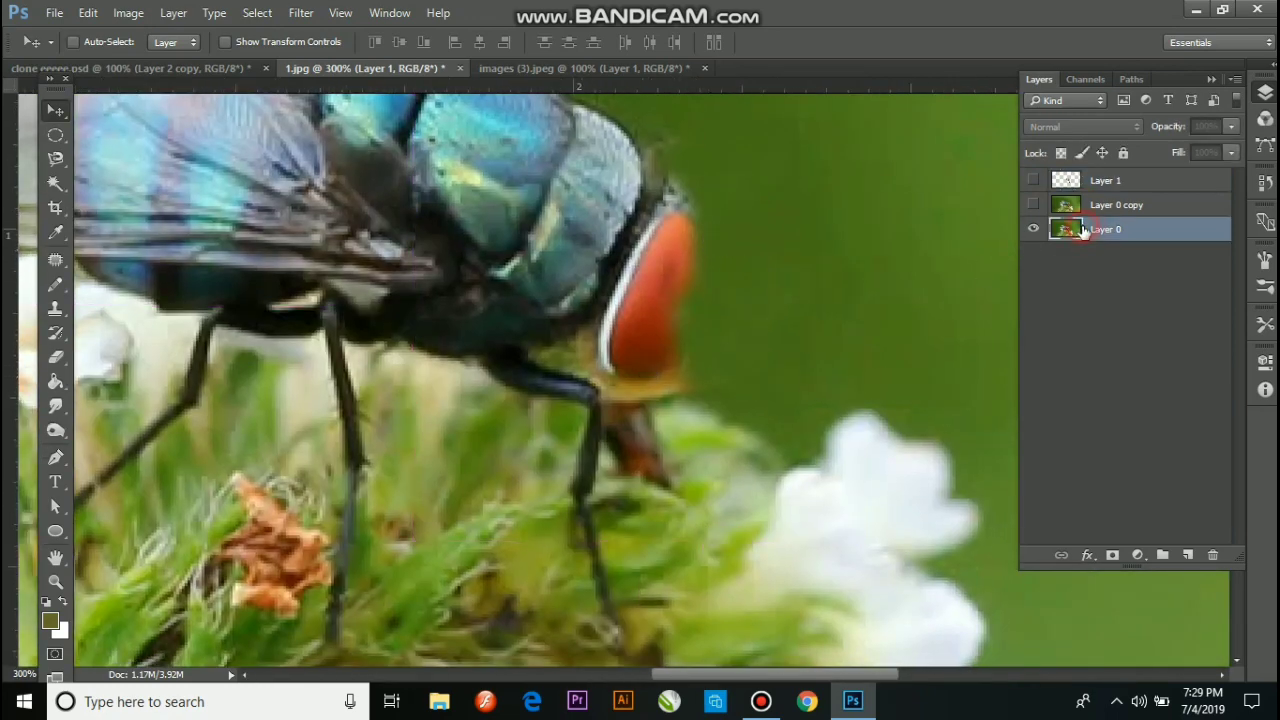
left_click(55, 308)
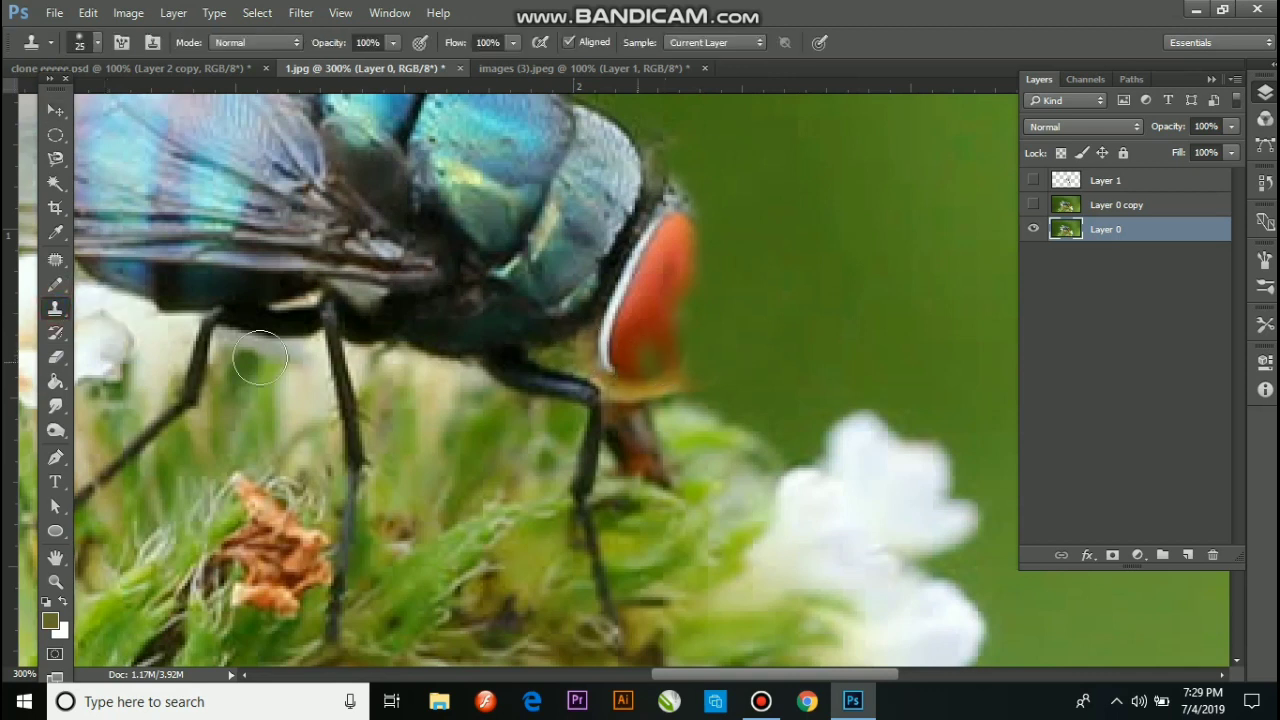
- Clone nearby greenery over the fly's yellow mouth and the lower end of its red eye, reducing the brush size to 10
left_click(700, 374)
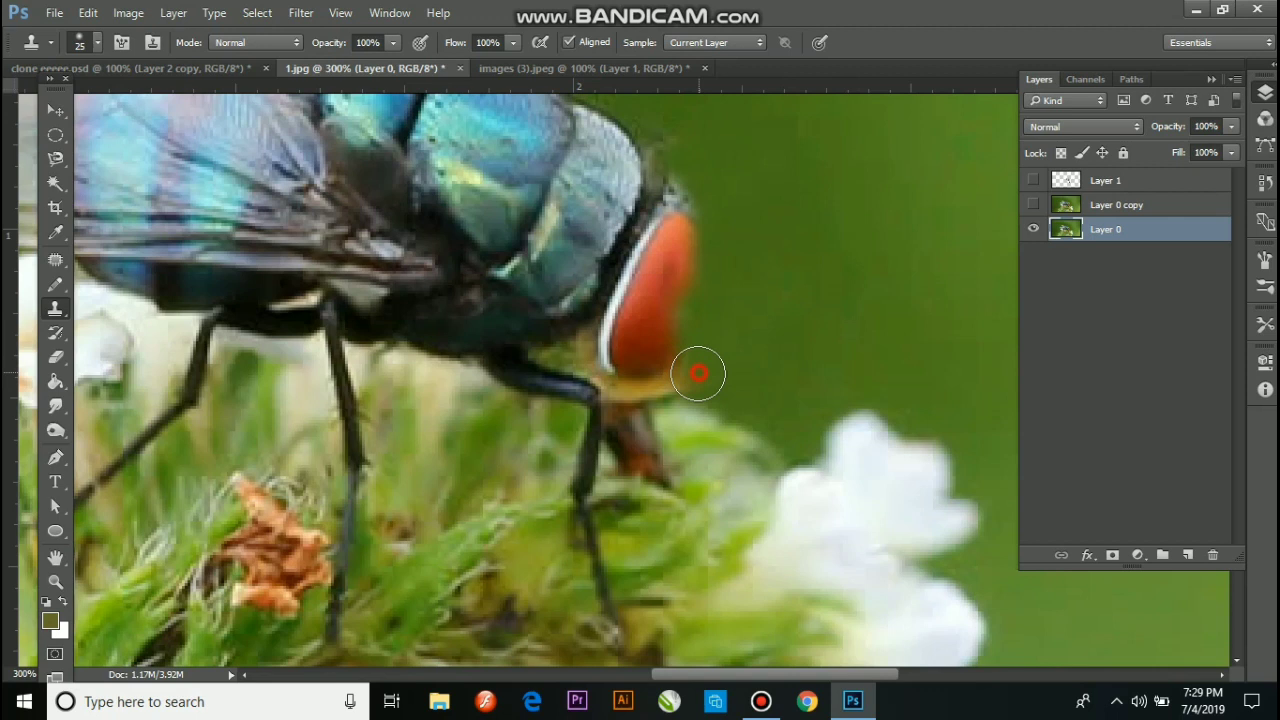
left_click(700, 440, "alt")
left_click(646, 403)
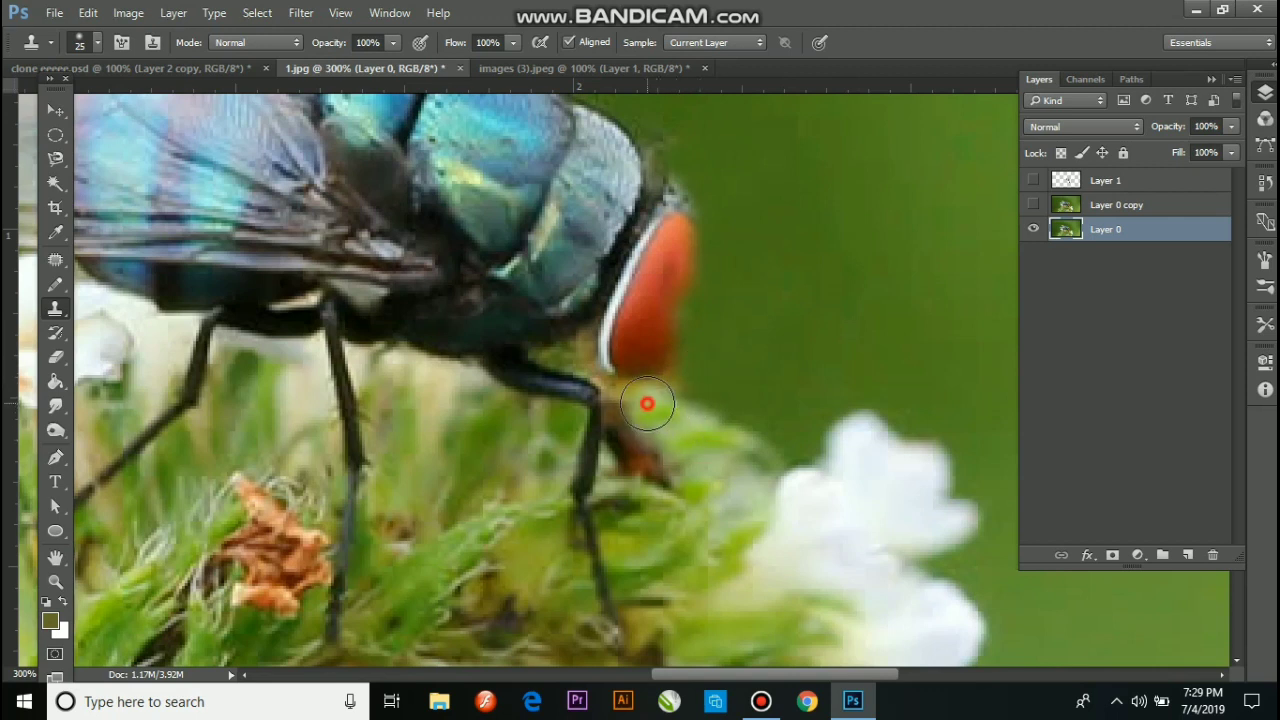
left_click(700, 387, "alt")
left_click(676, 367)
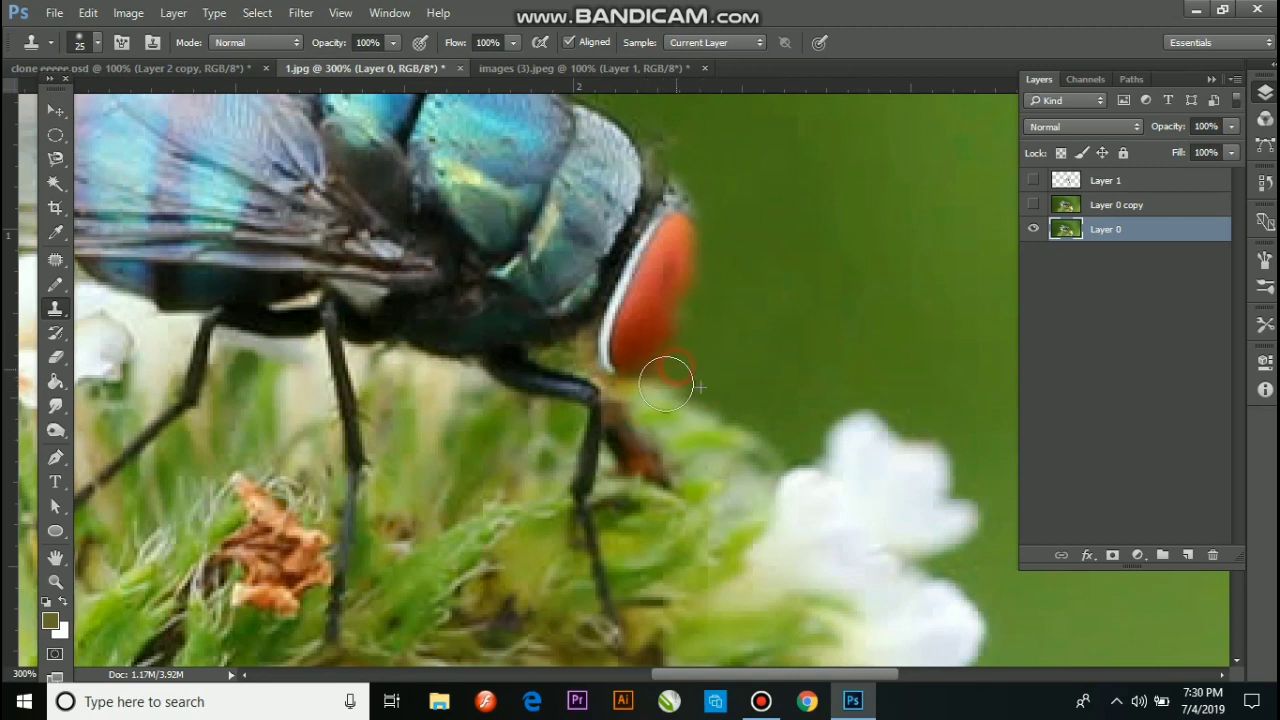
left_click(638, 383)
left_click(691, 363, "alt")
left_click(663, 360)
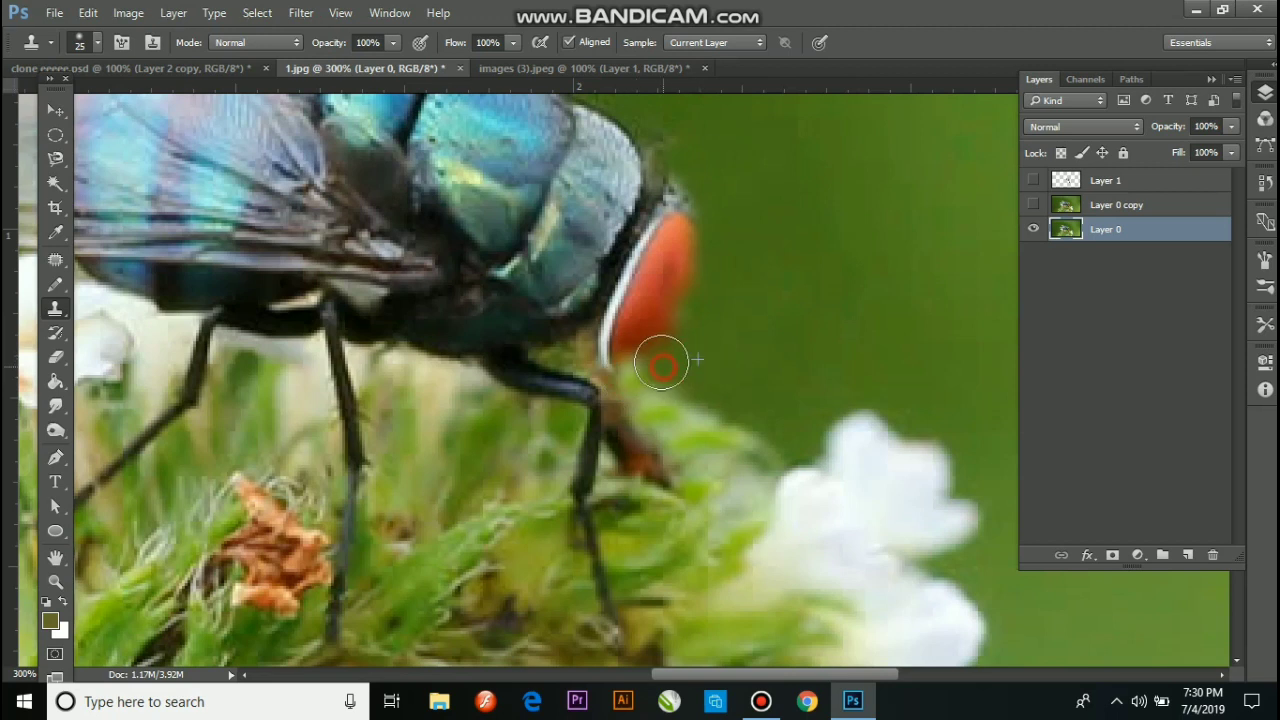
key("bracketleft")
key("bracketleft")
key("bracketleft")
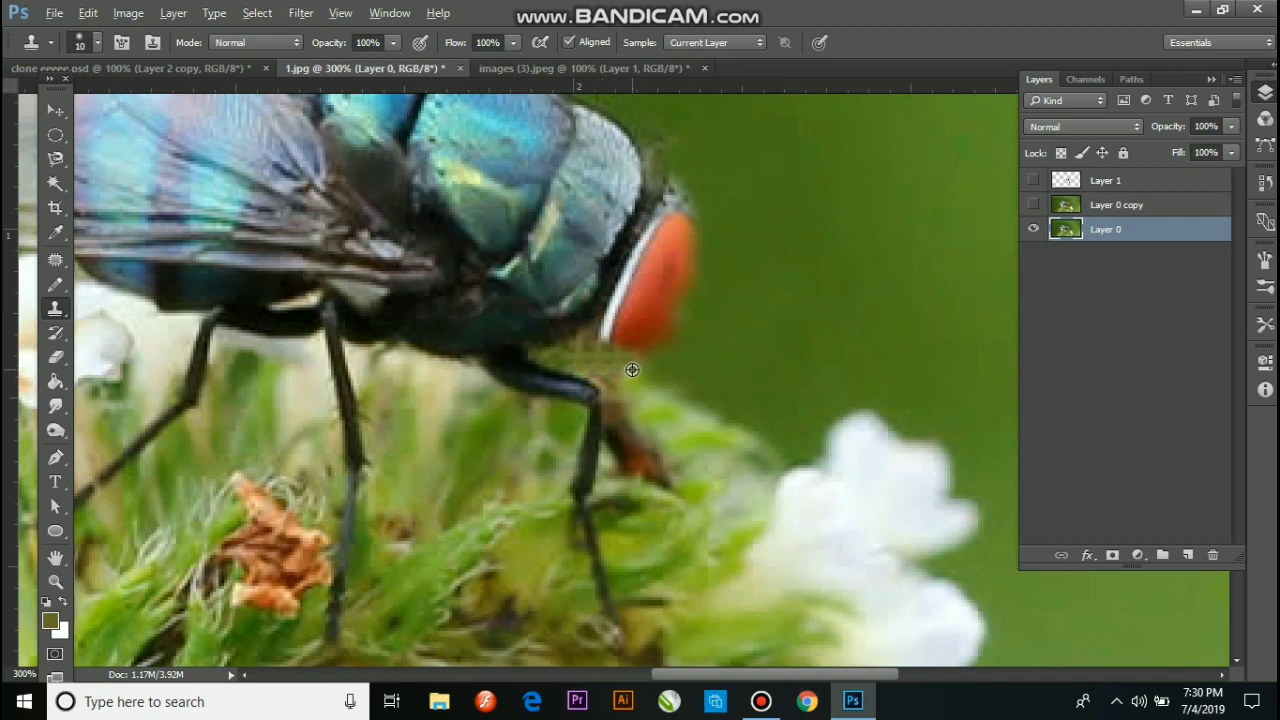
- Show the elephant head layer again and check the whole composite at 100%
left_click(1032, 180)
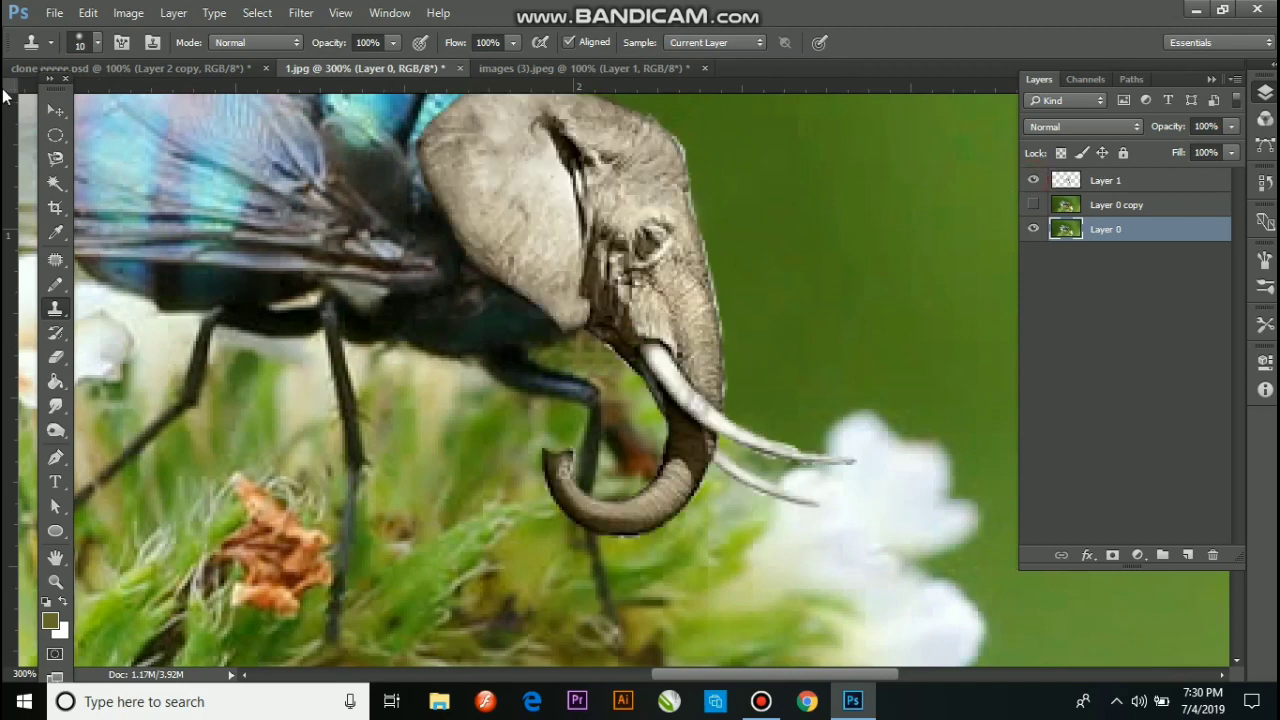
left_click(62, 108)
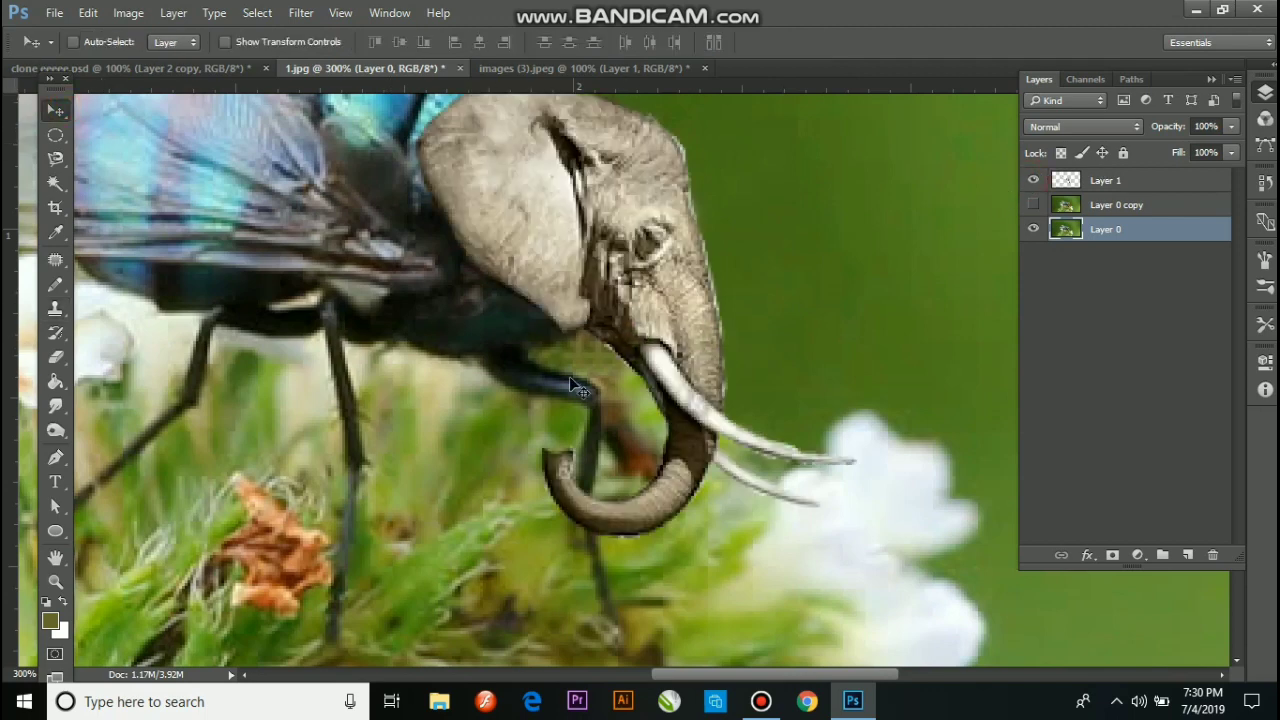
key("ctrl+minus")
key("ctrl+minus")
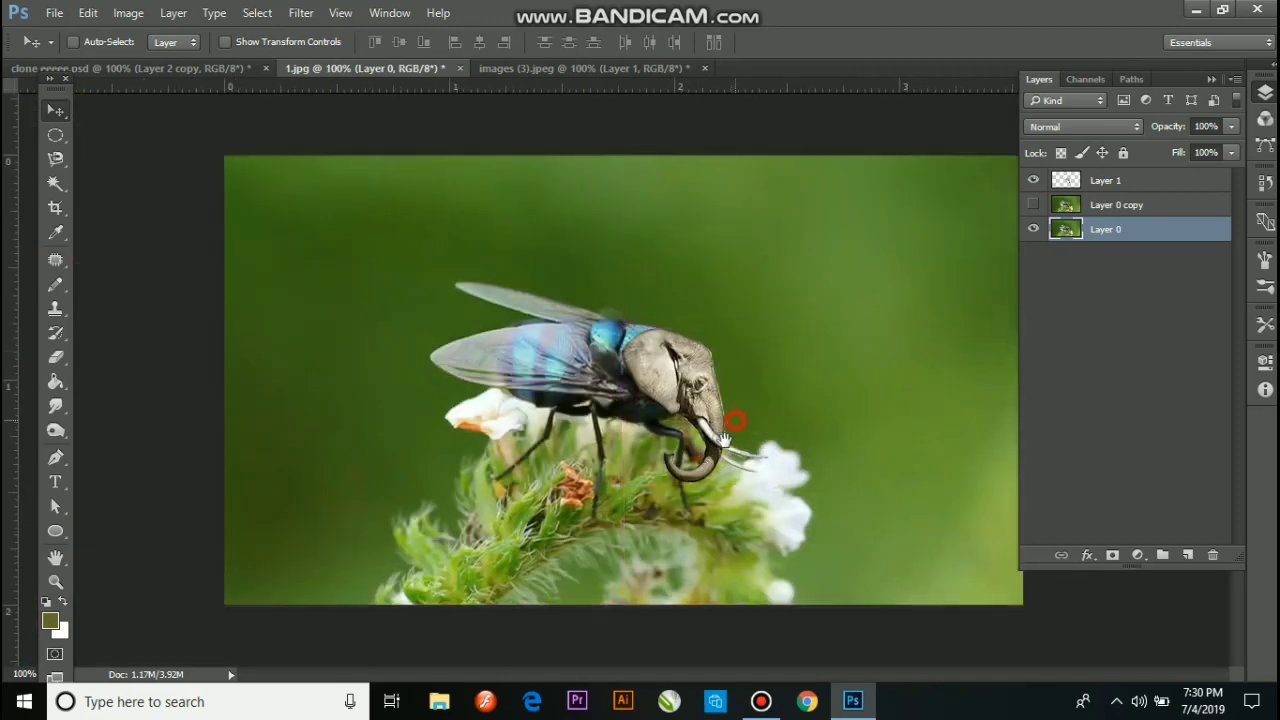
- Duplicate the elephant head layer, Layer 1, and toggle the copy's visibility off and on
right_click(672, 388)
left_click(700, 394)
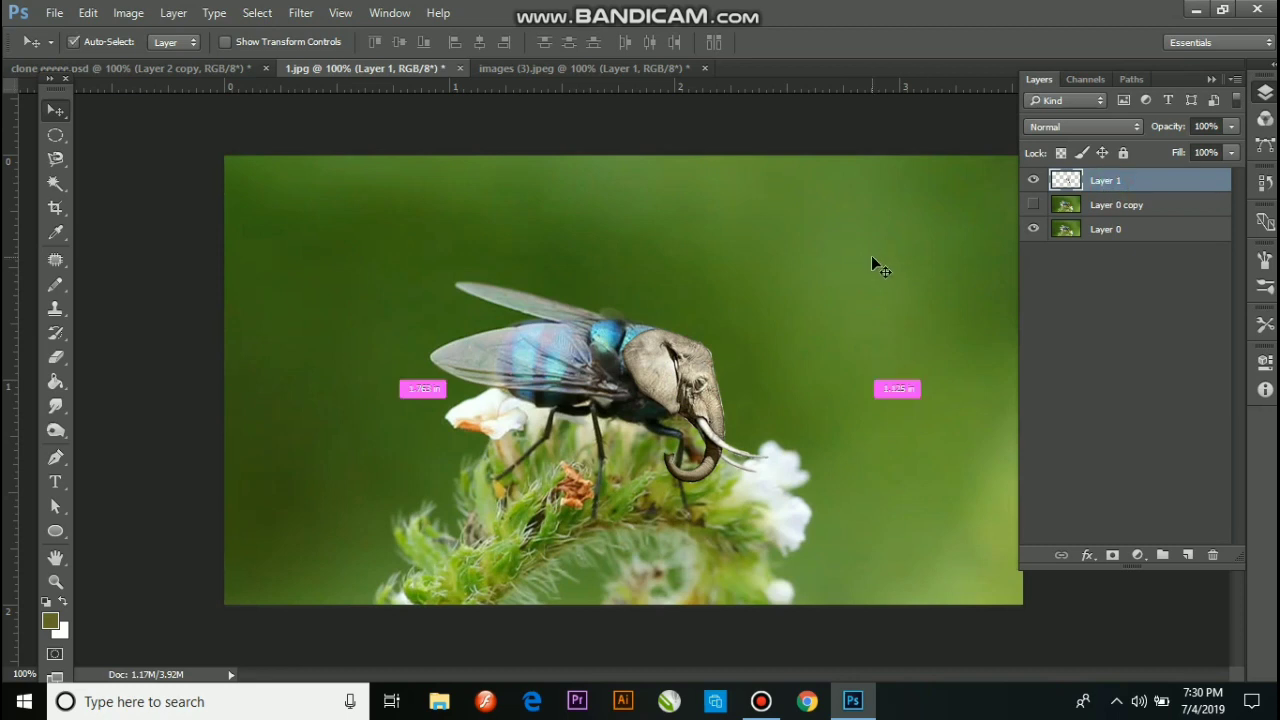
key("ctrl+j")
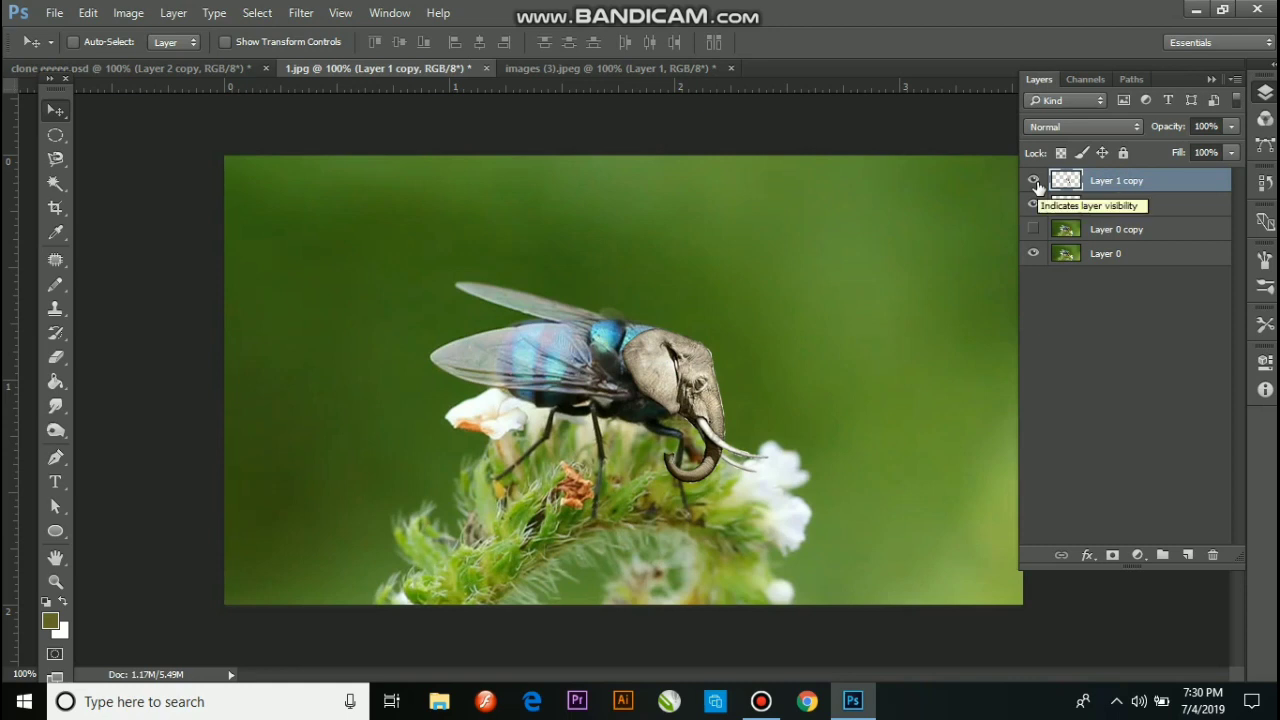
left_click(1033, 181)
left_click(1033, 181)
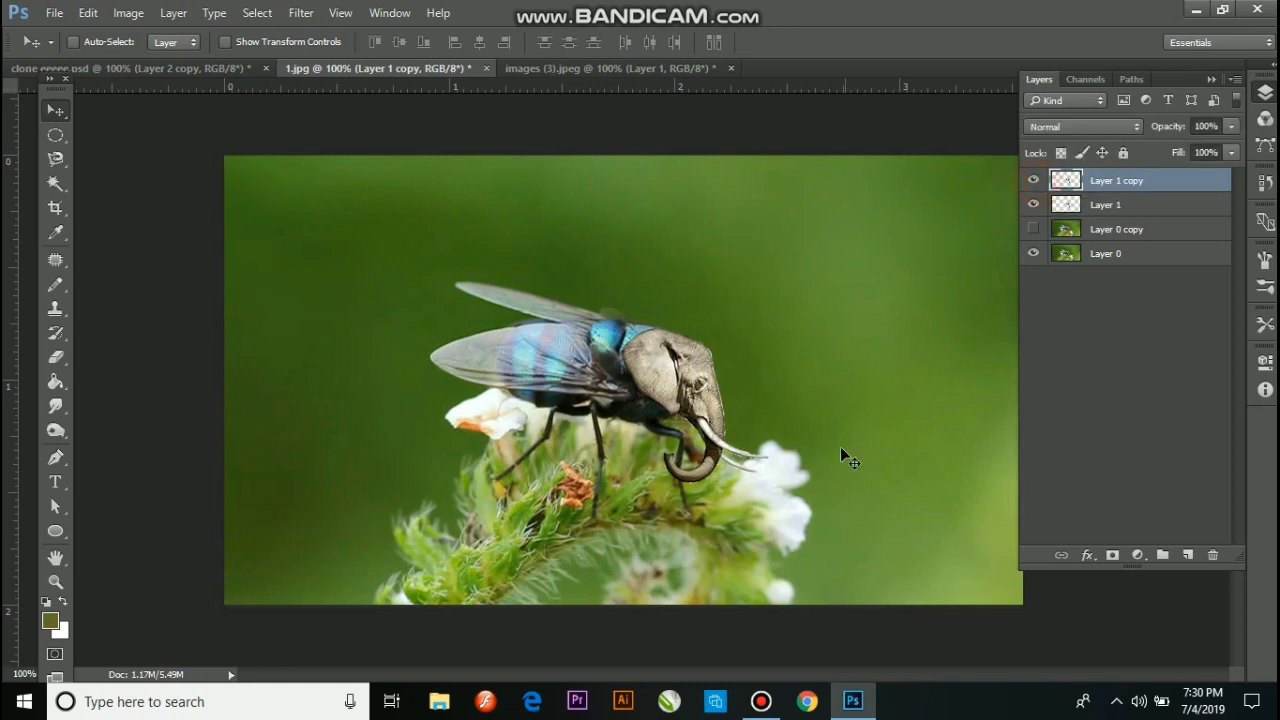
- Hide the duplicated elephant head layer and toggle Layer 1's visibility to compare the fly with and without the elephant head
right_click(709, 384)
left_click(752, 392)
left_click(1033, 181)
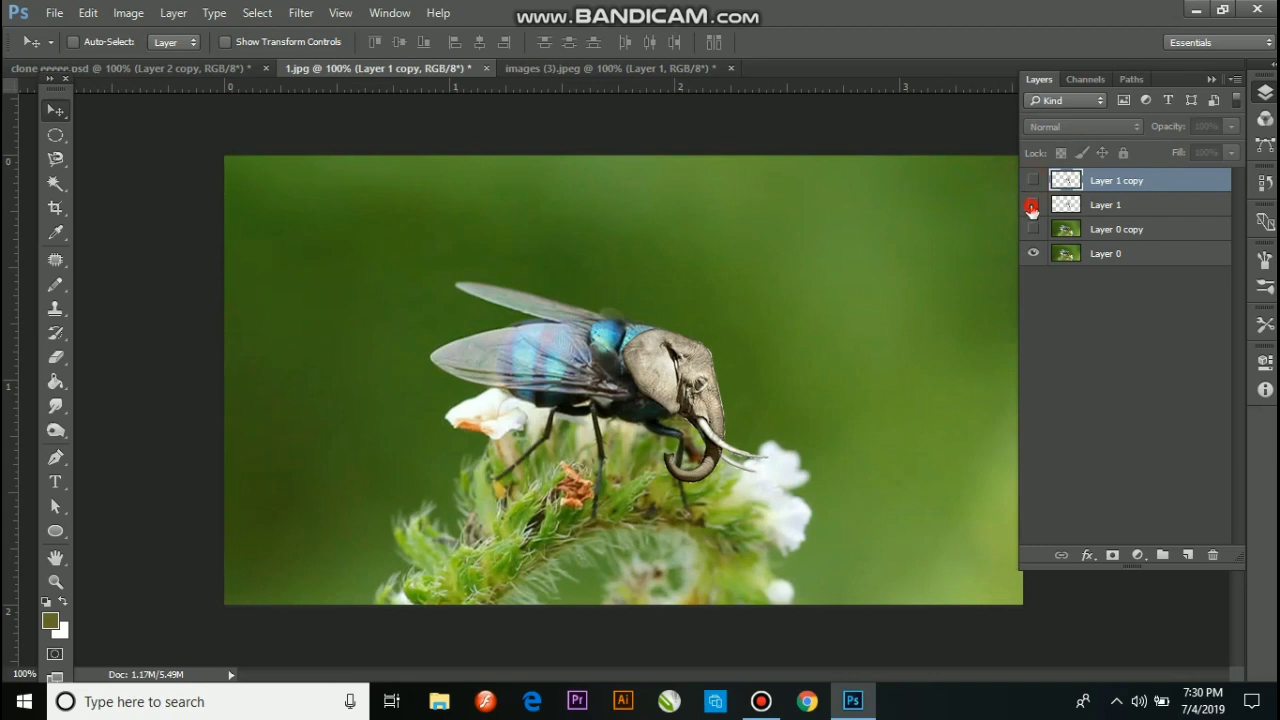
left_click(1032, 206)
left_click(1033, 206)
left_click(1032, 206)
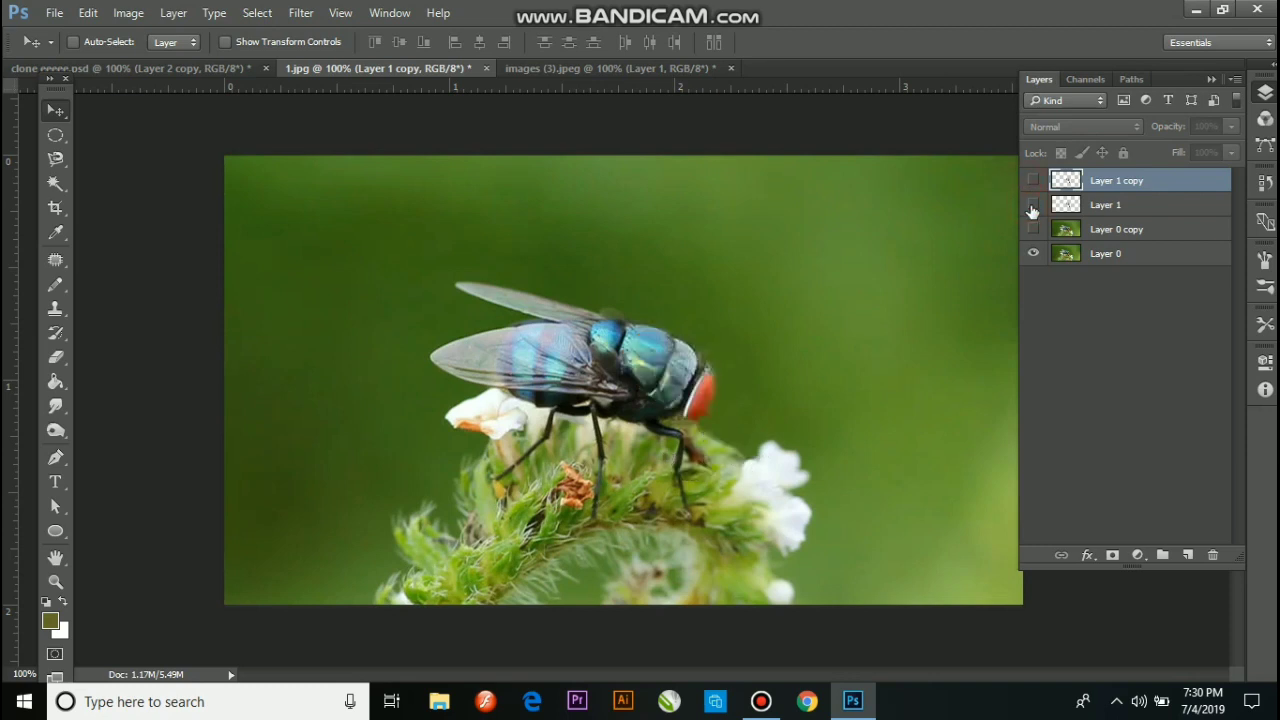
left_click(1033, 206)
left_click(1032, 207)
left_click(1033, 206)
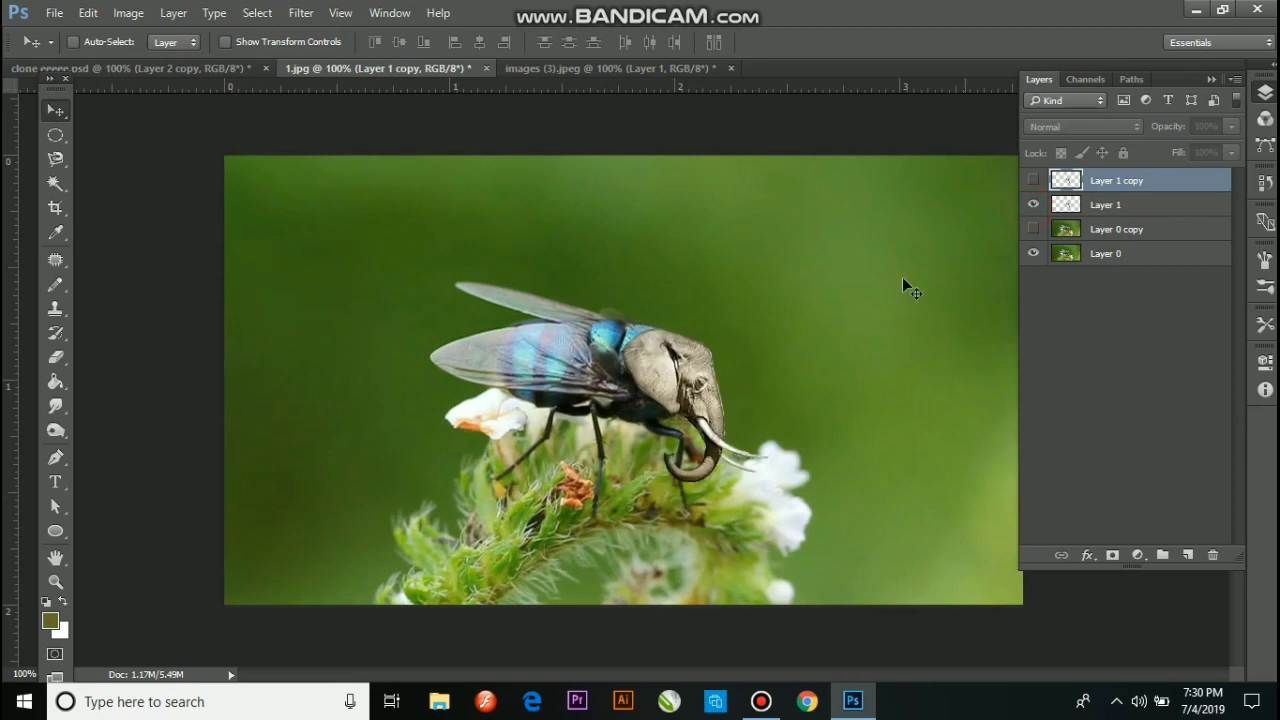
- Hide Layer 1 and leave Layer 1 copy as the only visible elephant head layer
left_click(1034, 182)
left_click(1036, 182)
left_click(1033, 205)
left_click(1034, 181)
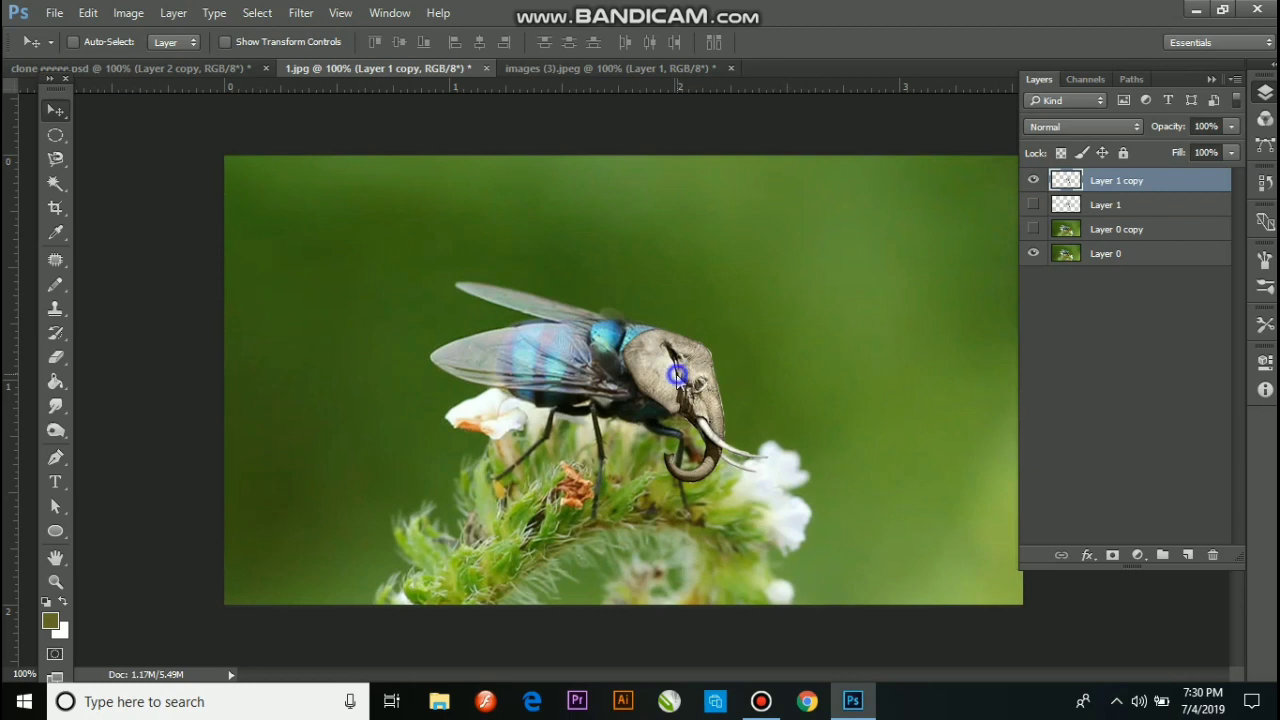
- Tint the elephant head on Layer 1 copy toward cyan with Color Balance, setting the midtones' cyan-red level to -94
right_click(678, 375)
left_click(788, 380)
key("ctrl")
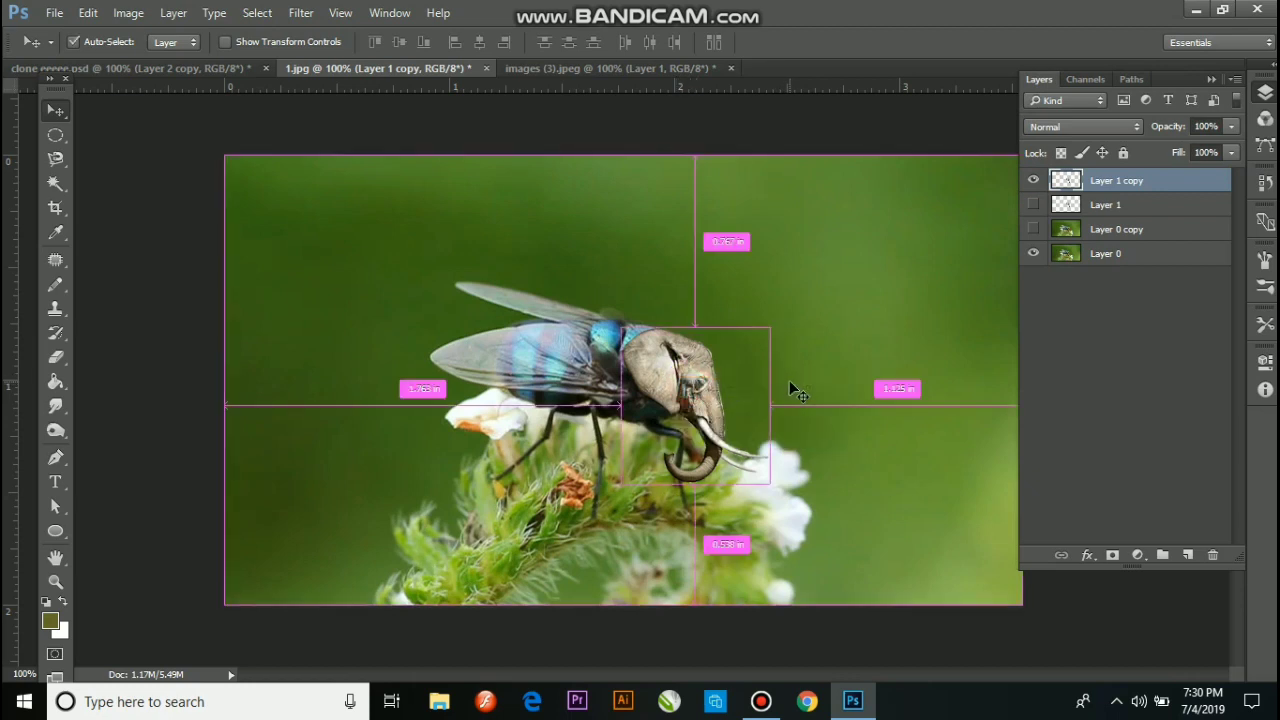
key("ctrl+b")
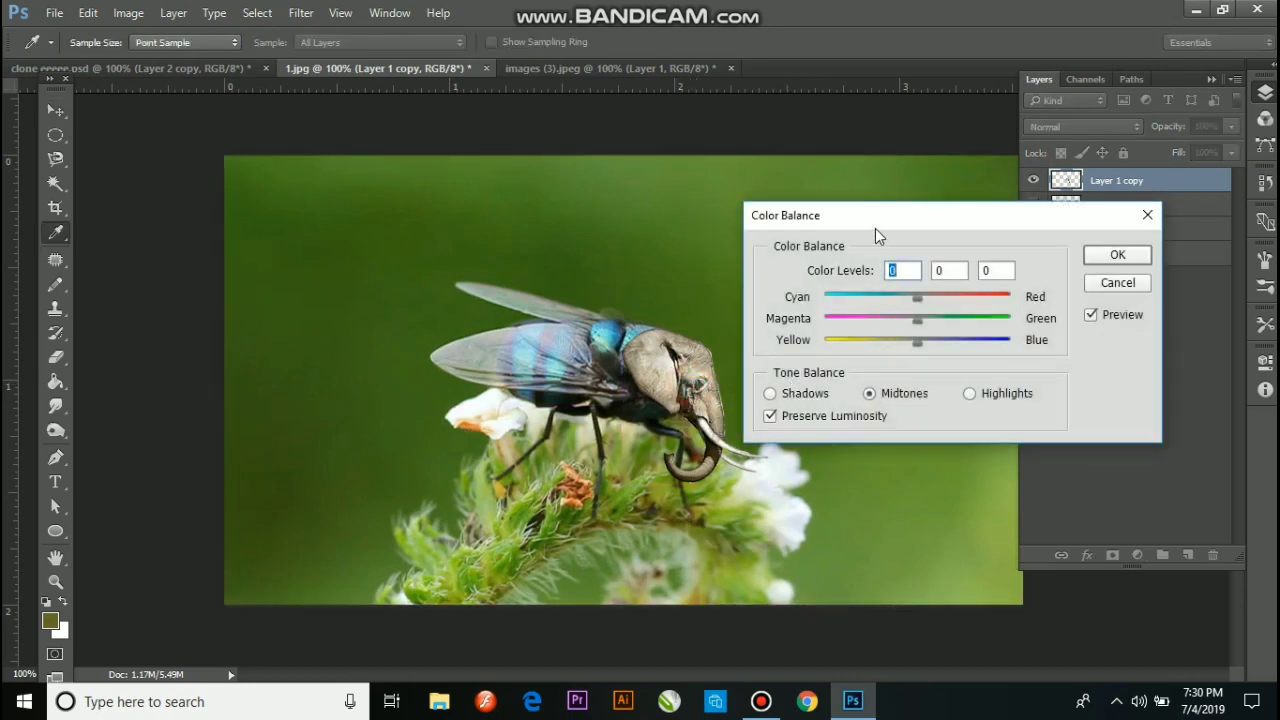
left_click_drag(875, 228, 921, 207)
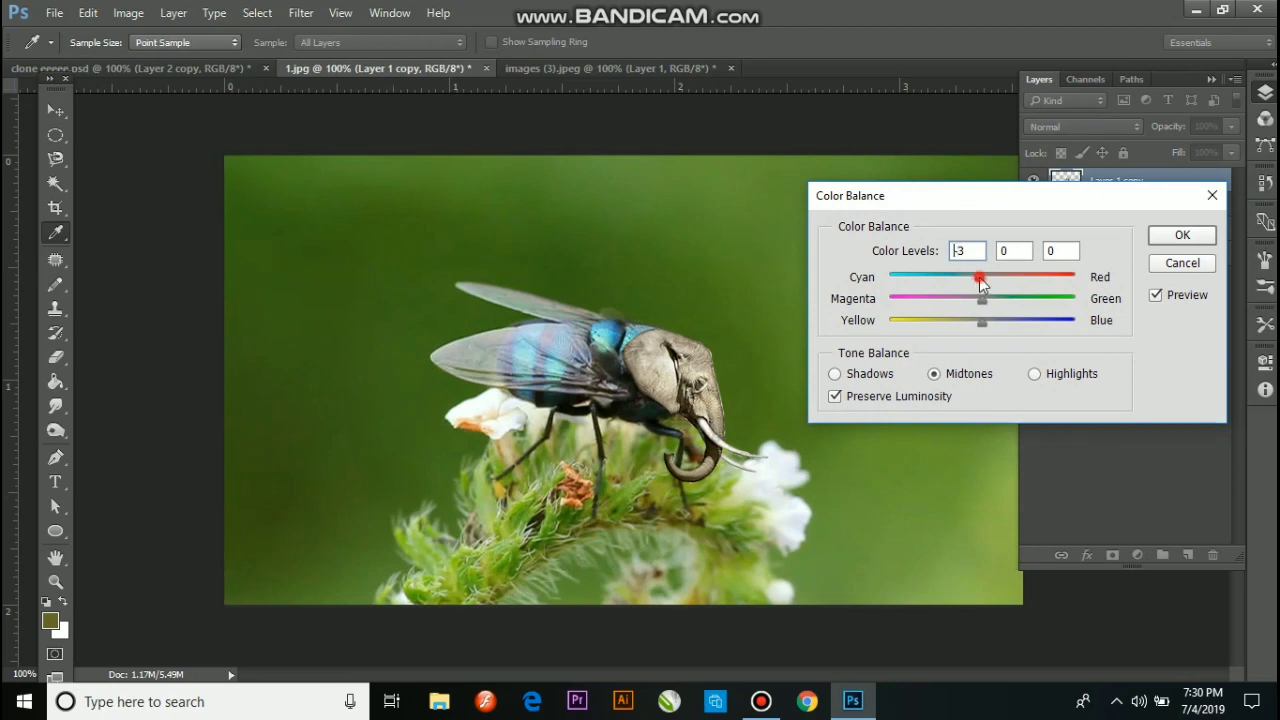
left_click_drag(980, 283, 896, 275)
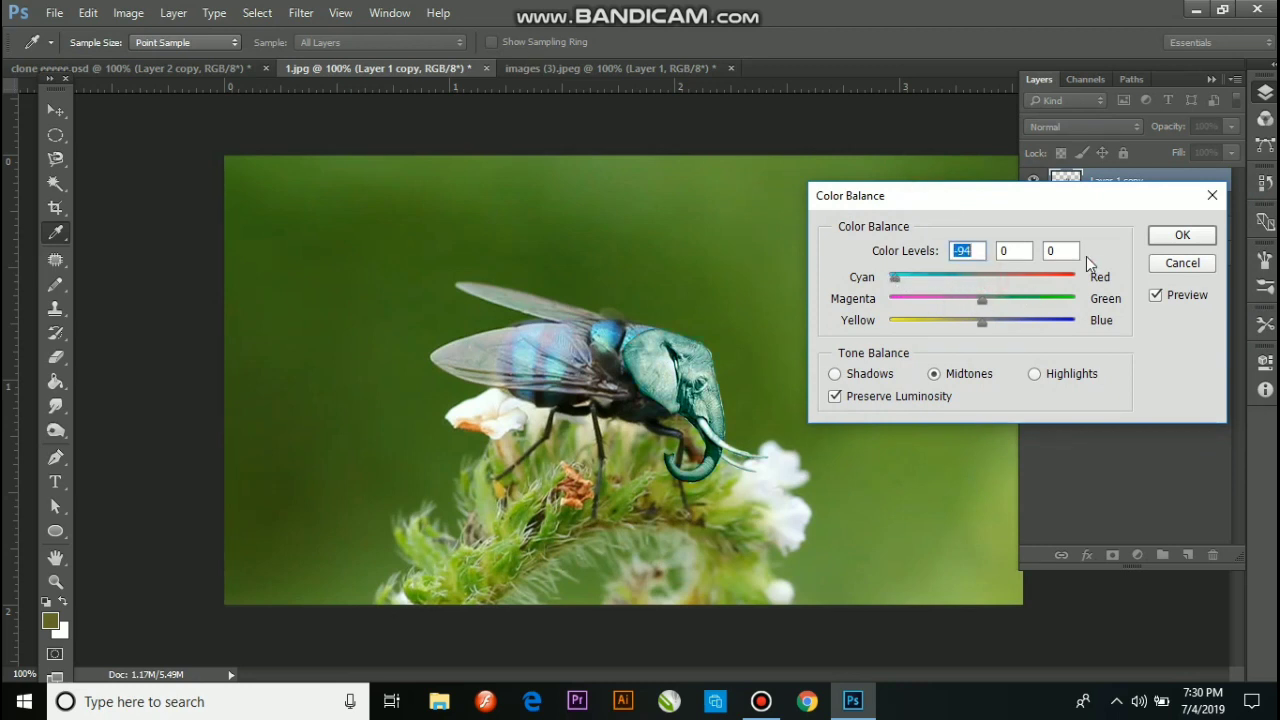
left_click(1182, 235)
- Try rotating the tinted elephant head slightly clockwise and nudging it left toward the fly's body
key("v")
left_click_drag(690, 372, 692, 378)
key("ctrl+t")
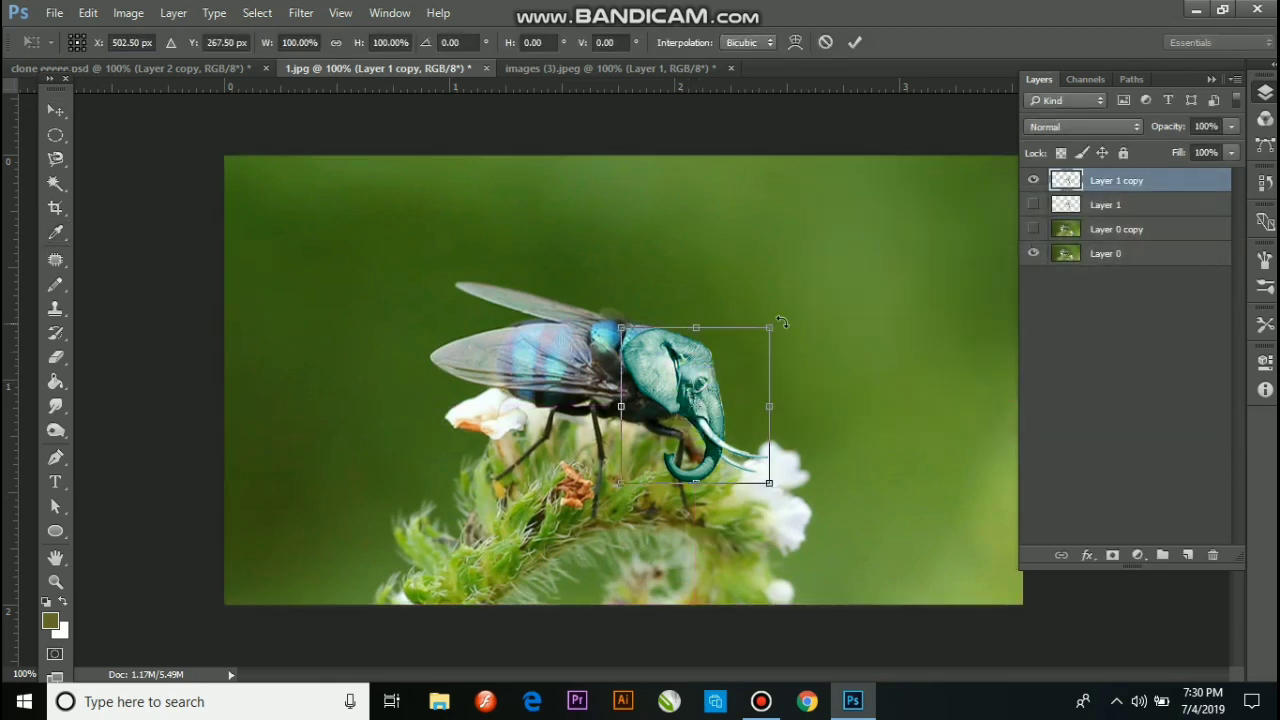
left_click_drag(792, 320, 797, 328)
key("Return")
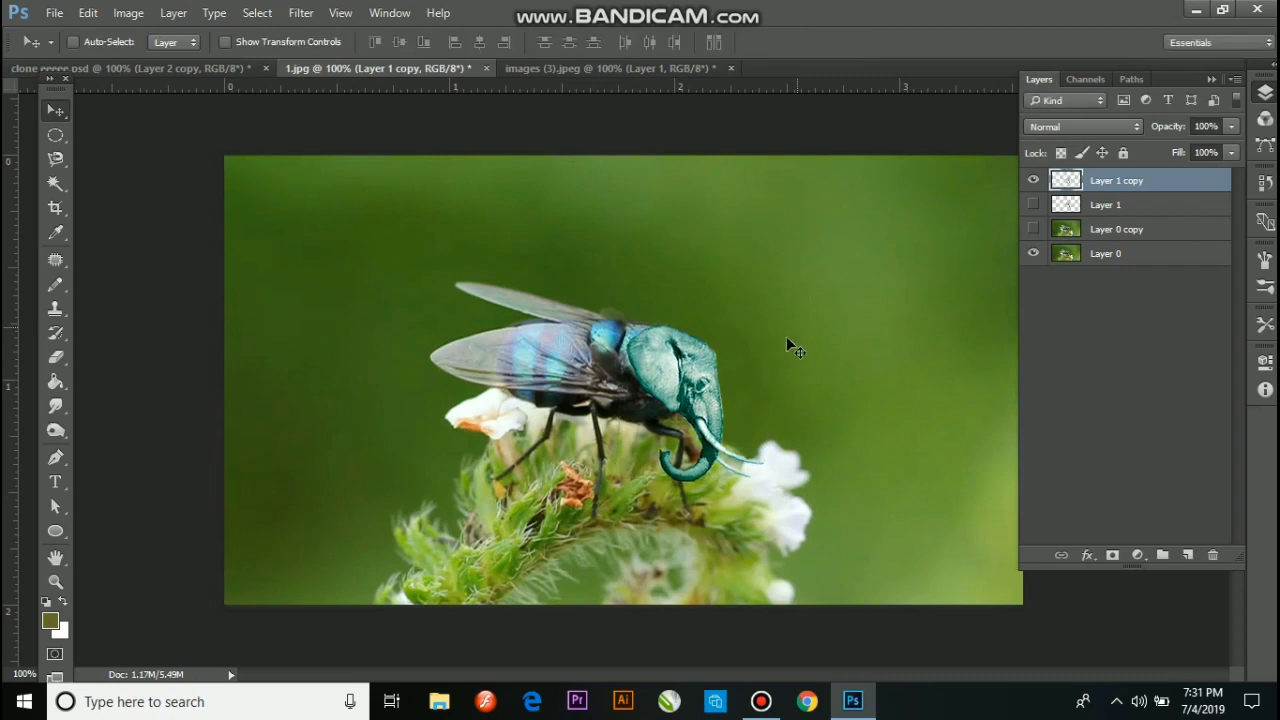
key("Left")
key("Left")
key("Left")
key("Left")
key("Left")
key("Left")
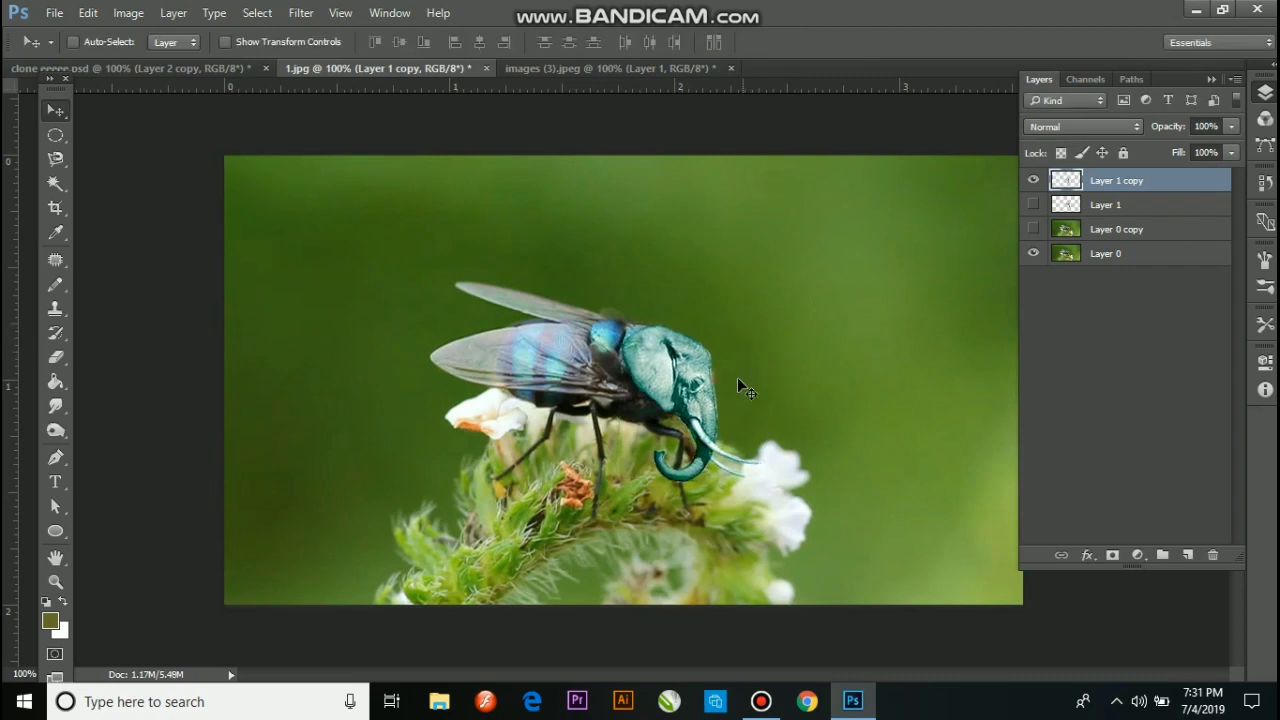
- Try rotating the elephant head slightly counter-clockwise with Free Transform
key("ctrl+t")
left_click_drag(806, 318, 802, 300)
key("Return")
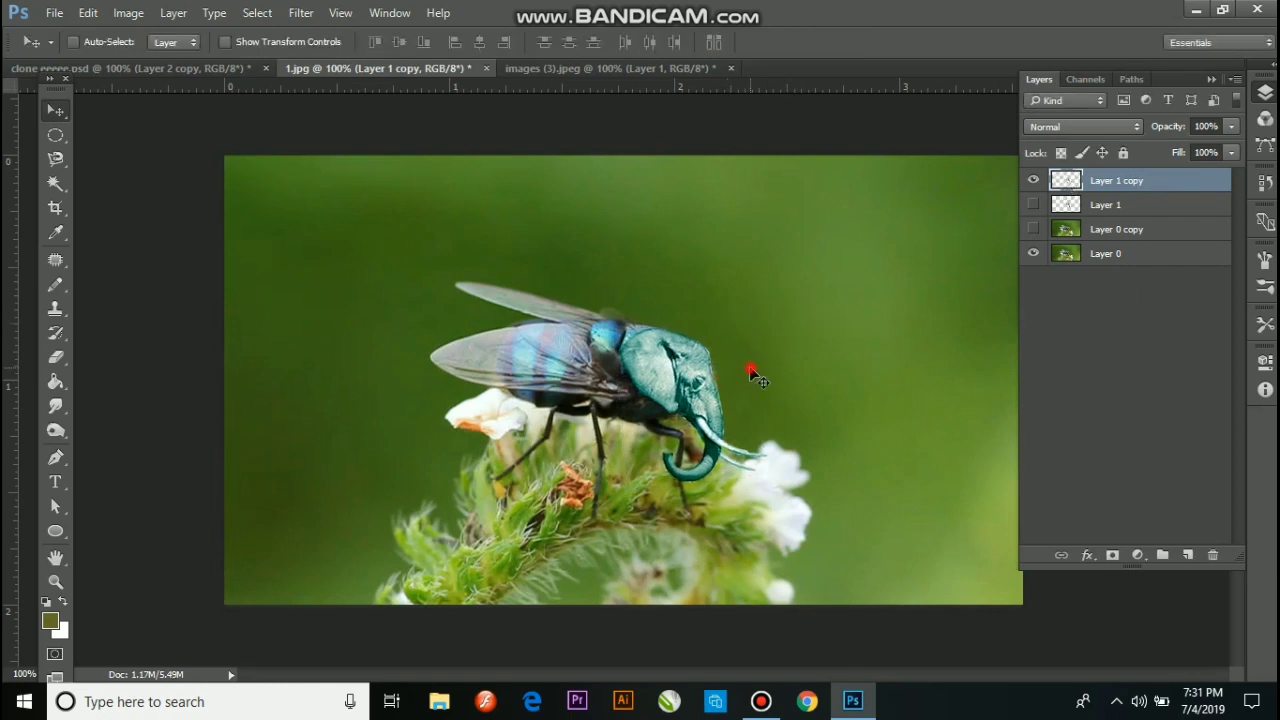
- Select Layer 0 and shift the fly photo toward cyan with Color Balance, setting the midtones' cyan-red level to -21
key("ctrl+minus")
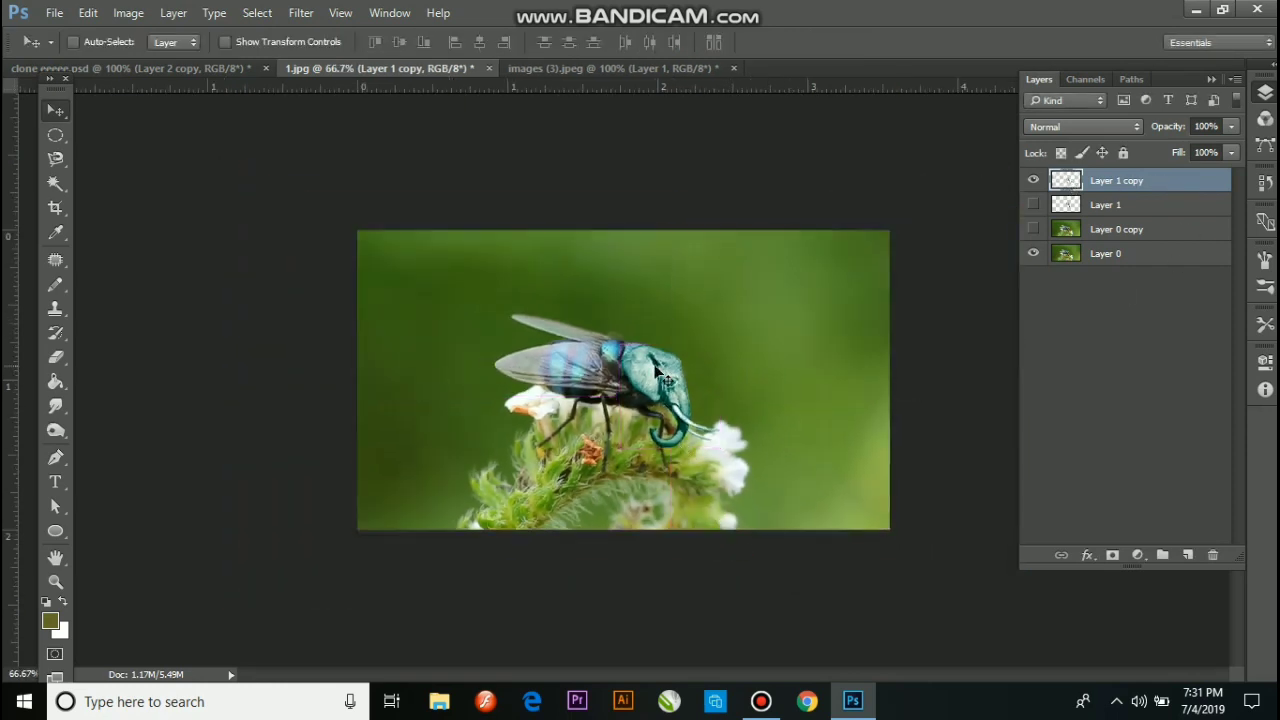
key("ctrl+plus")
right_click(580, 355)
left_click(611, 368)
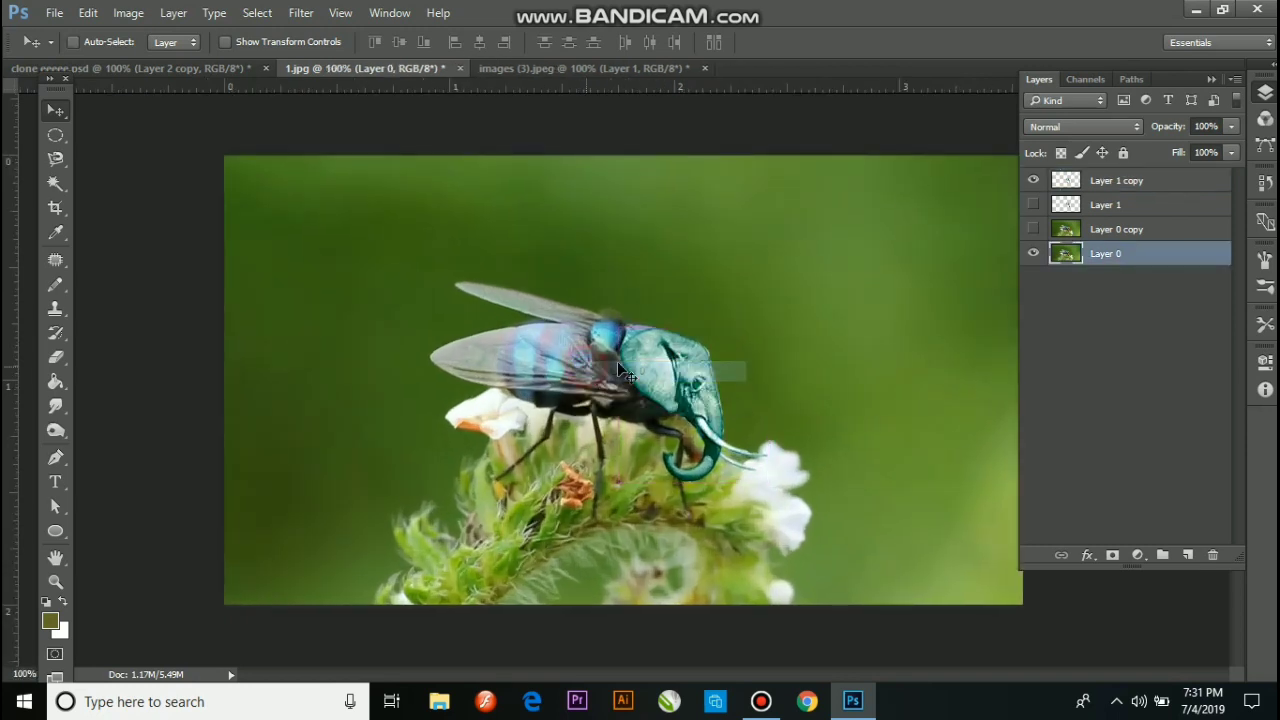
key("ctrl")
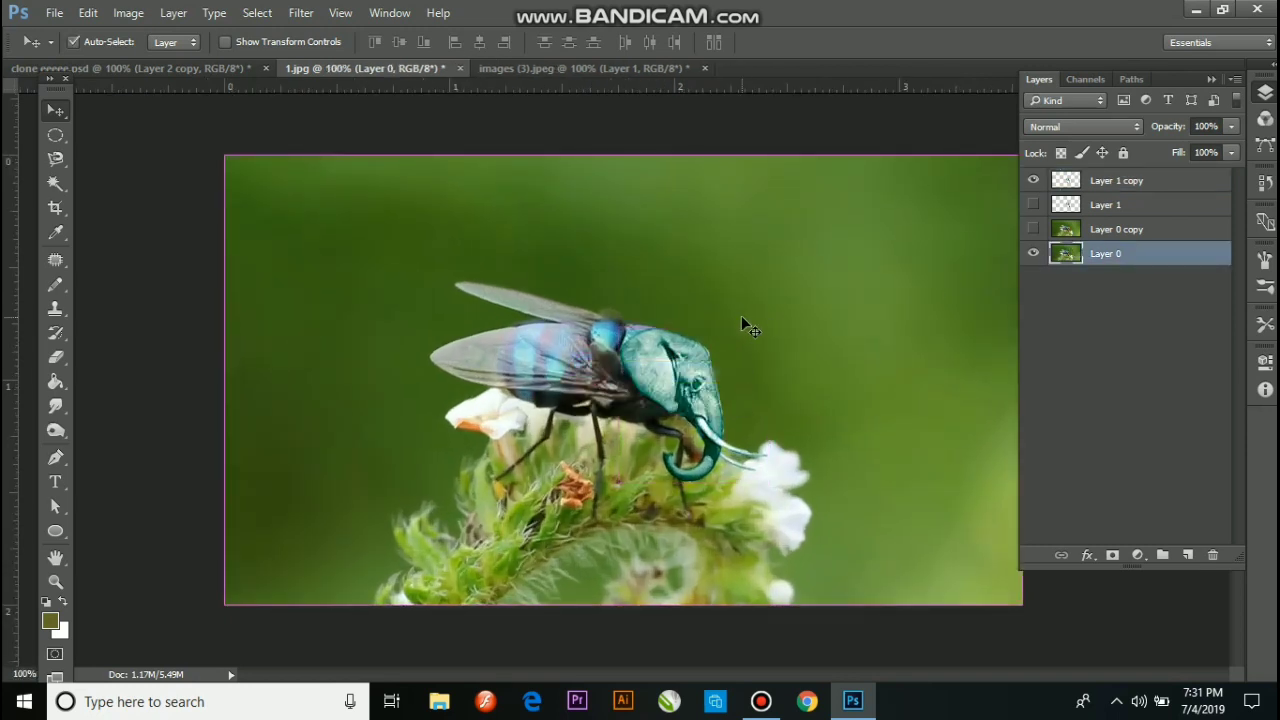
key("ctrl+b")
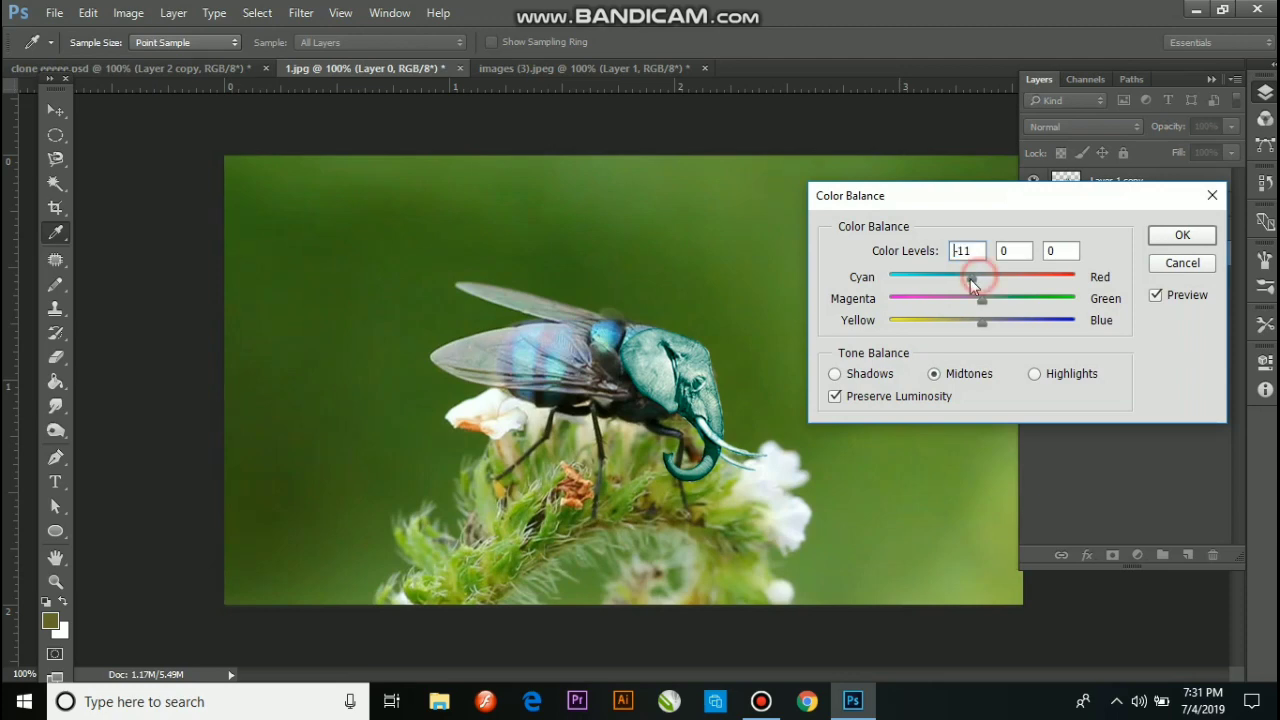
left_click(1182, 235)
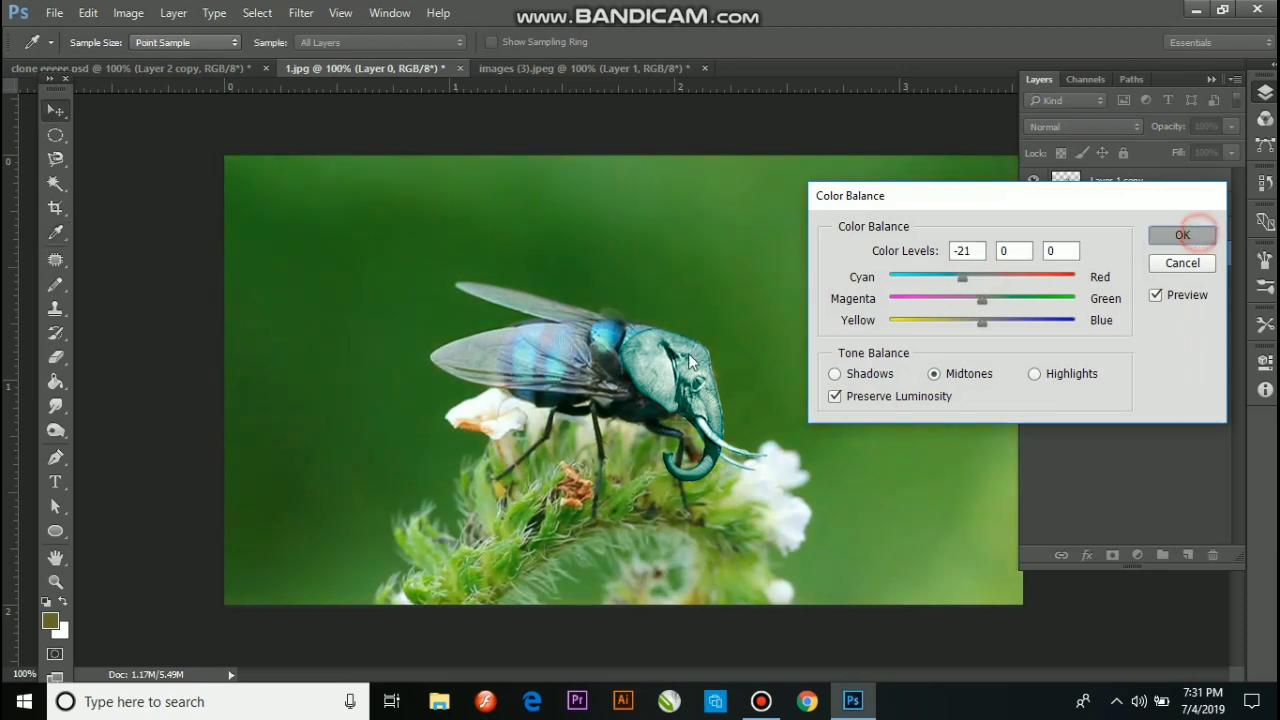
- Review the whole composite at 66.7% and 100%, and compare it with the earlier fly-elephant version and the cut-out elephant head document
left_click(660, 367)
key("ctrl+minus")
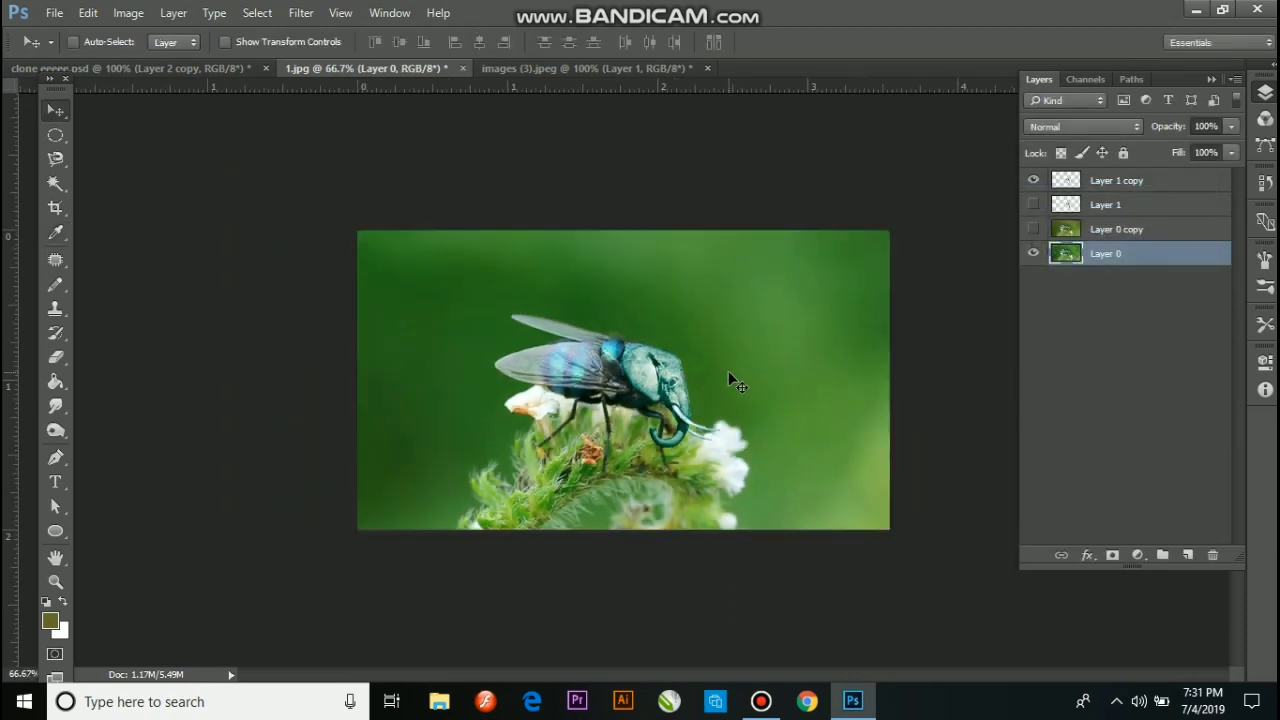
key("ctrl+plus")
left_click(762, 379)
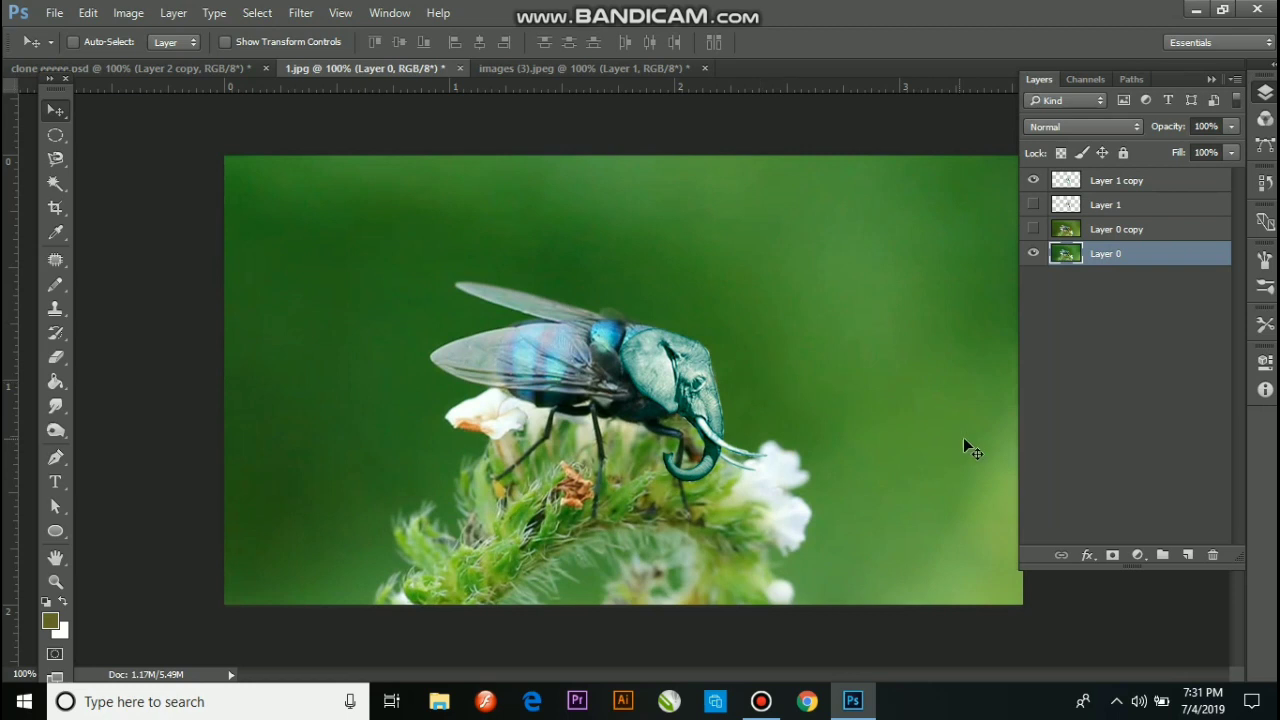
left_click(175, 68)
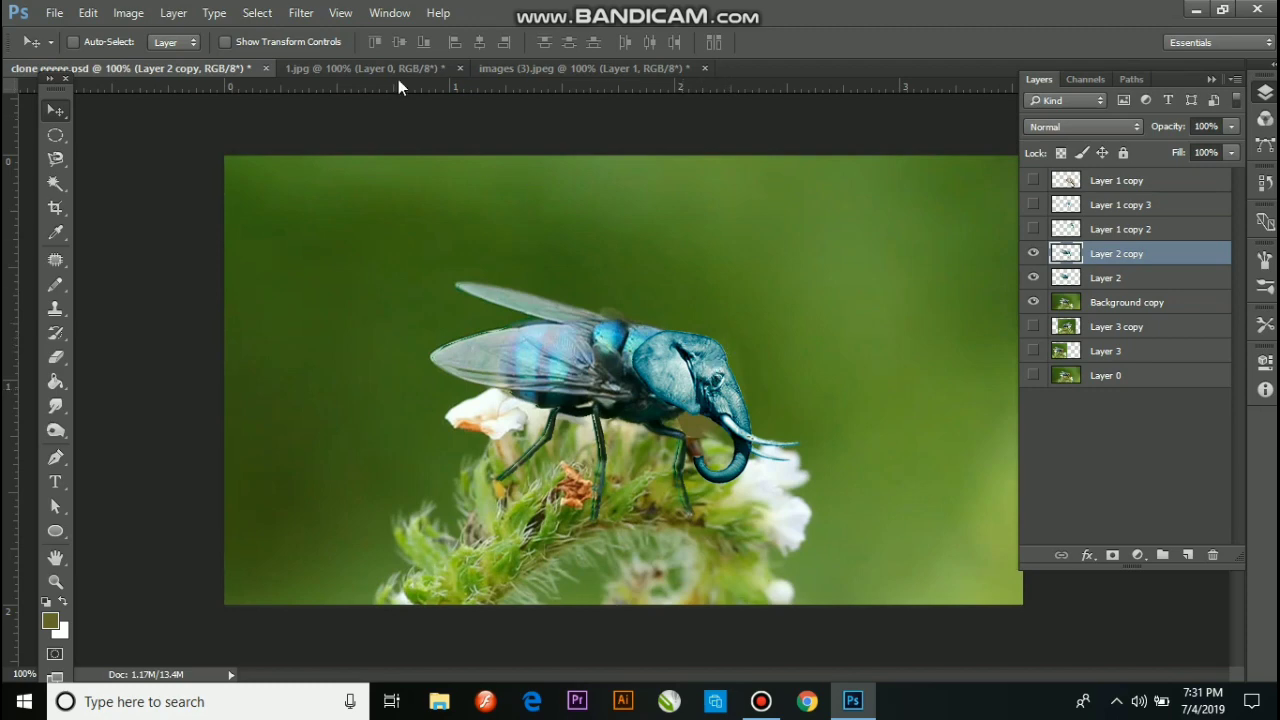
left_click(592, 296)
left_click(557, 68)
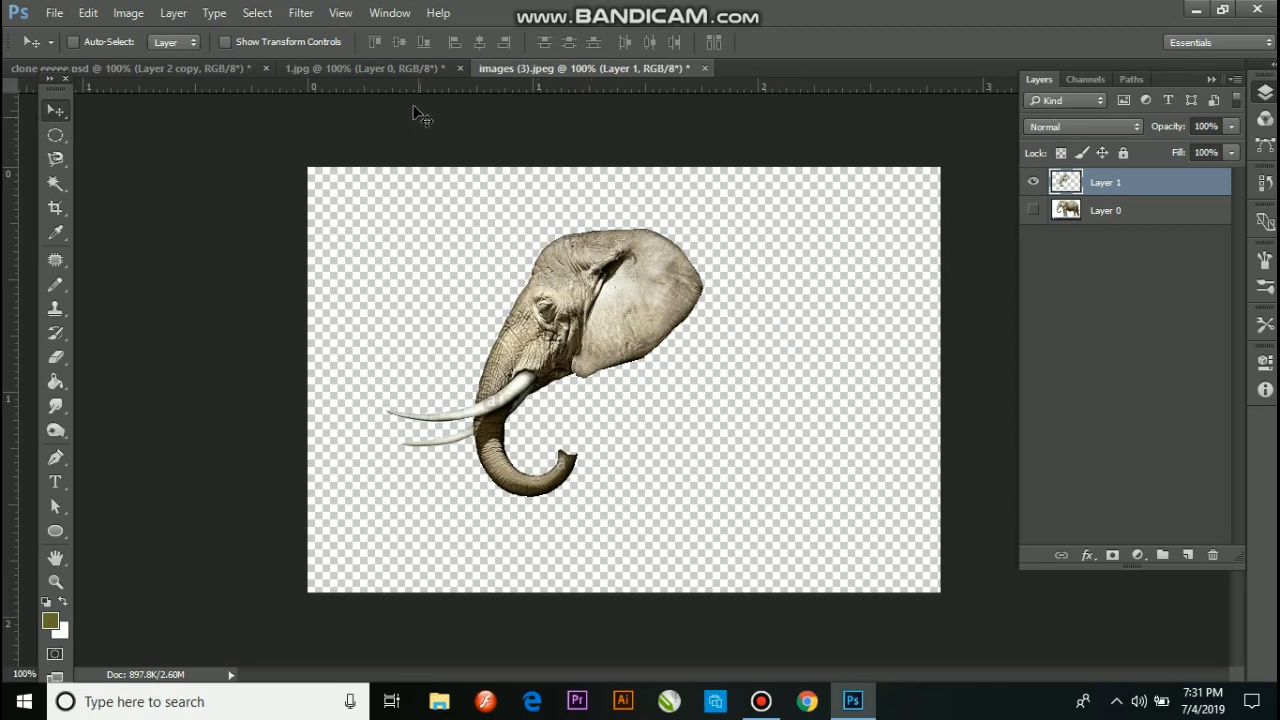
left_click(403, 72)
left_click(655, 350)
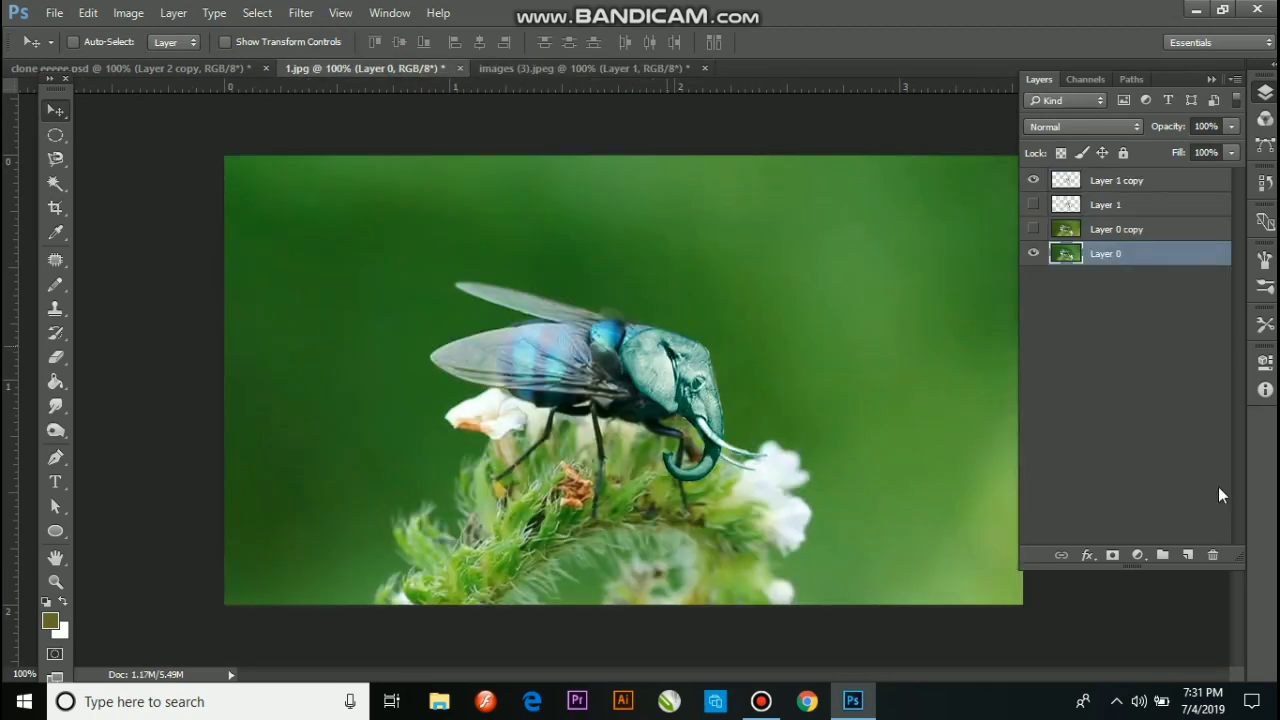